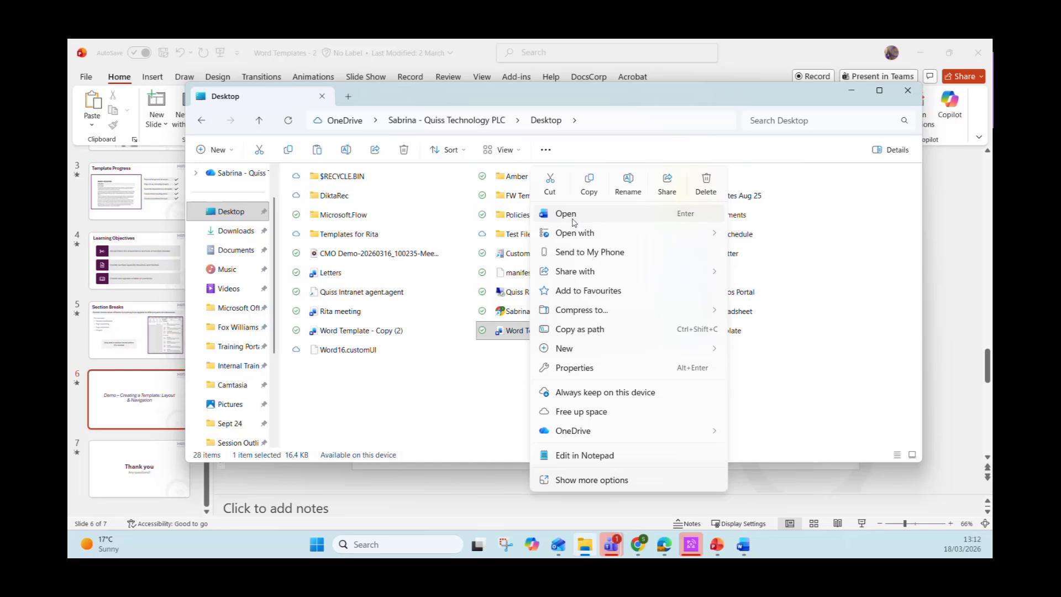
Open the Word Template - Copy document and look through its cover page and TOC page.
left_click(573, 221)
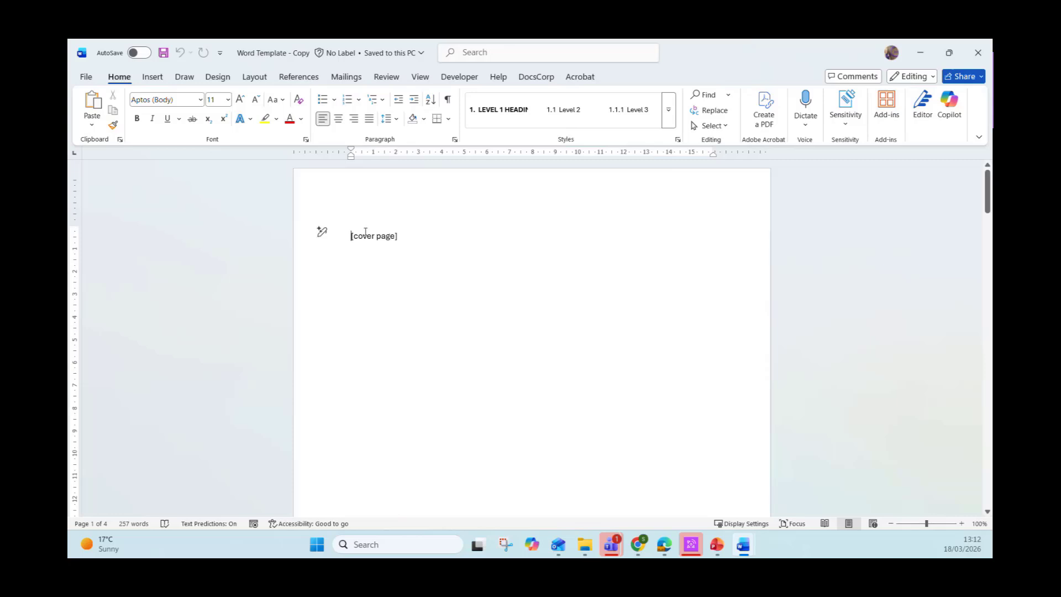
scroll(382, 266, "down", 7)
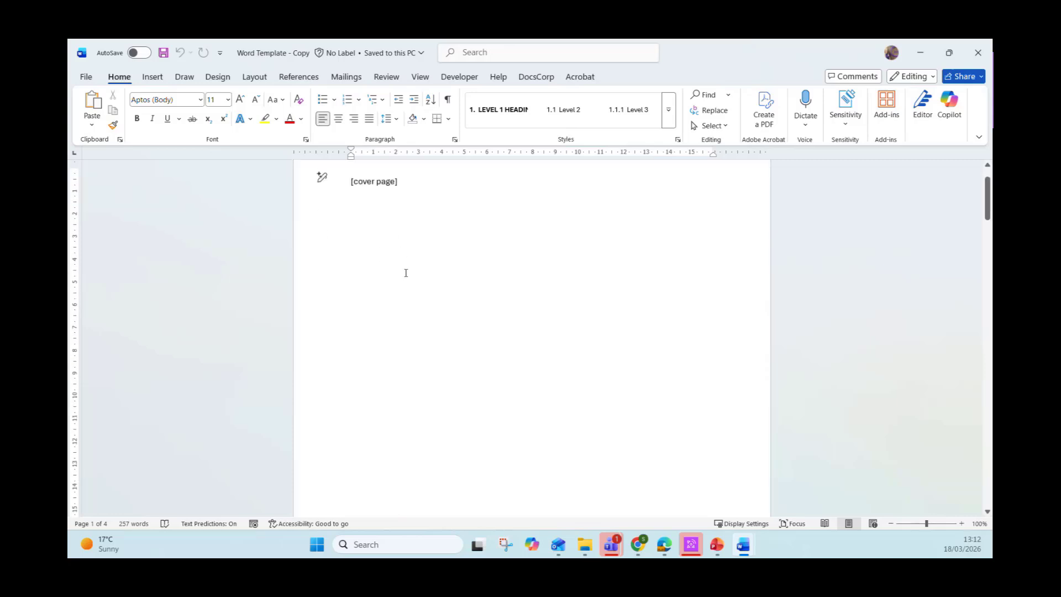
scroll(401, 276, "down", 9)
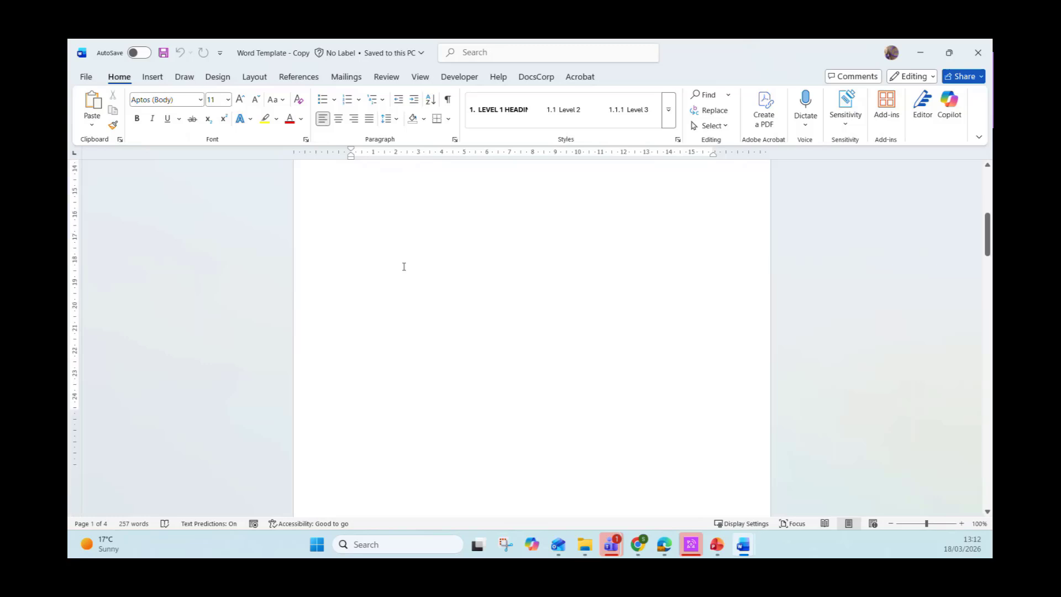
left_click(389, 311)
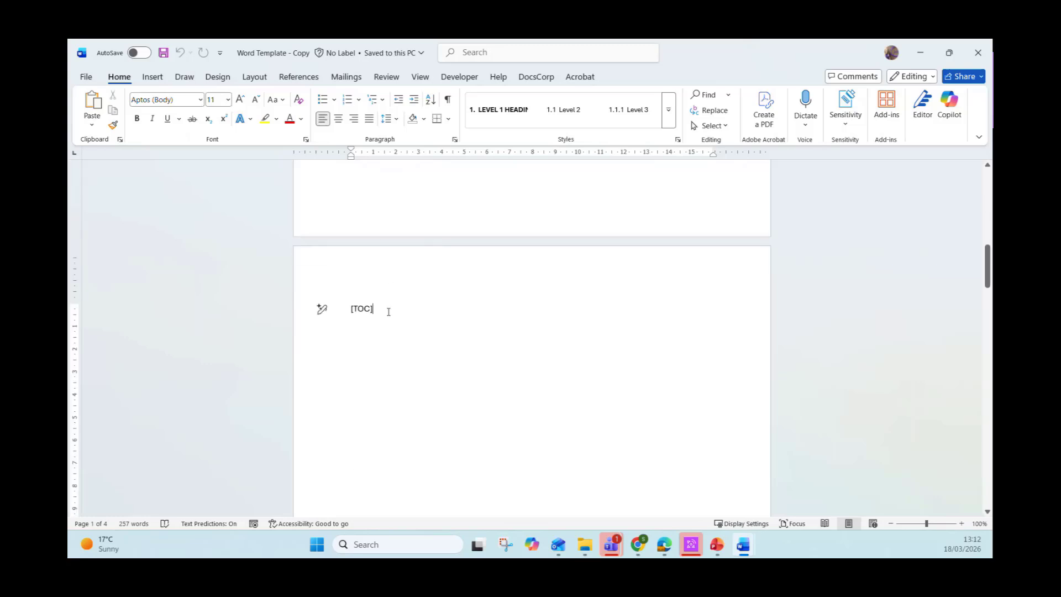
scroll(363, 307, "down", 15)
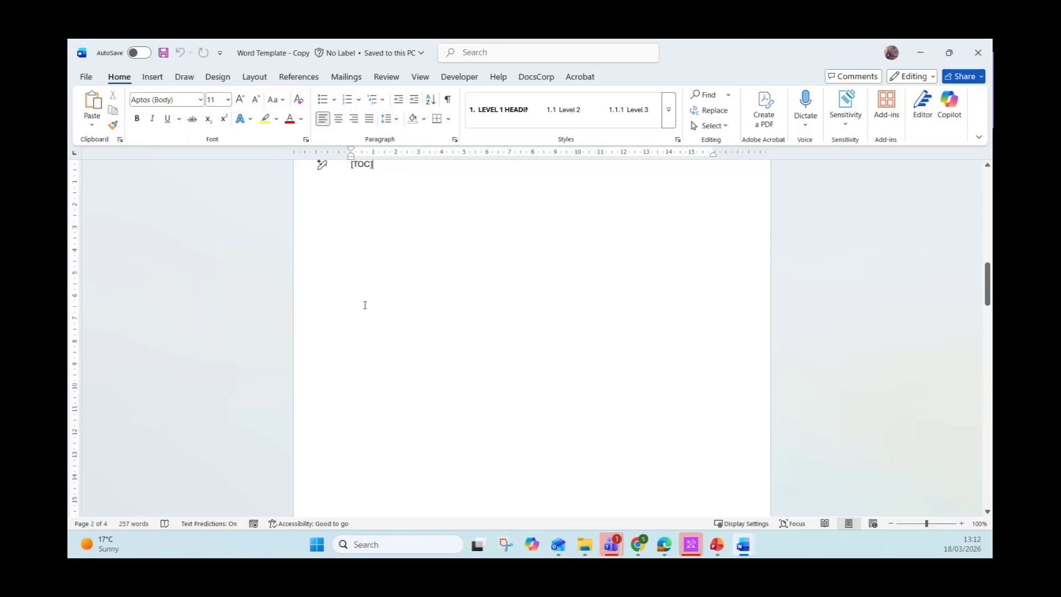
scroll(365, 305, "down", 3)
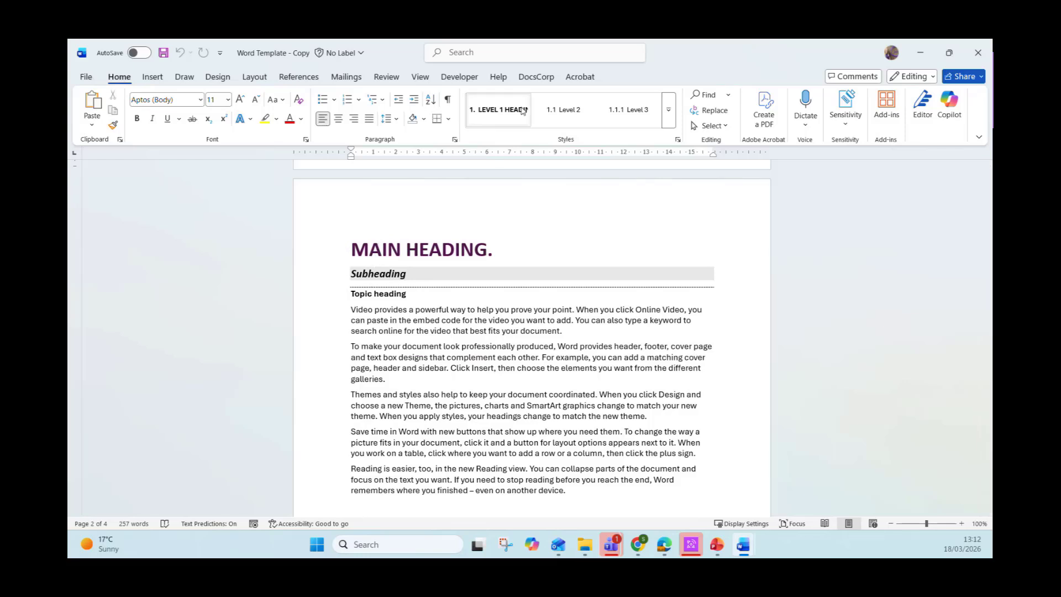
Review the full set of available styles and look through the main heading page.
left_click(668, 124)
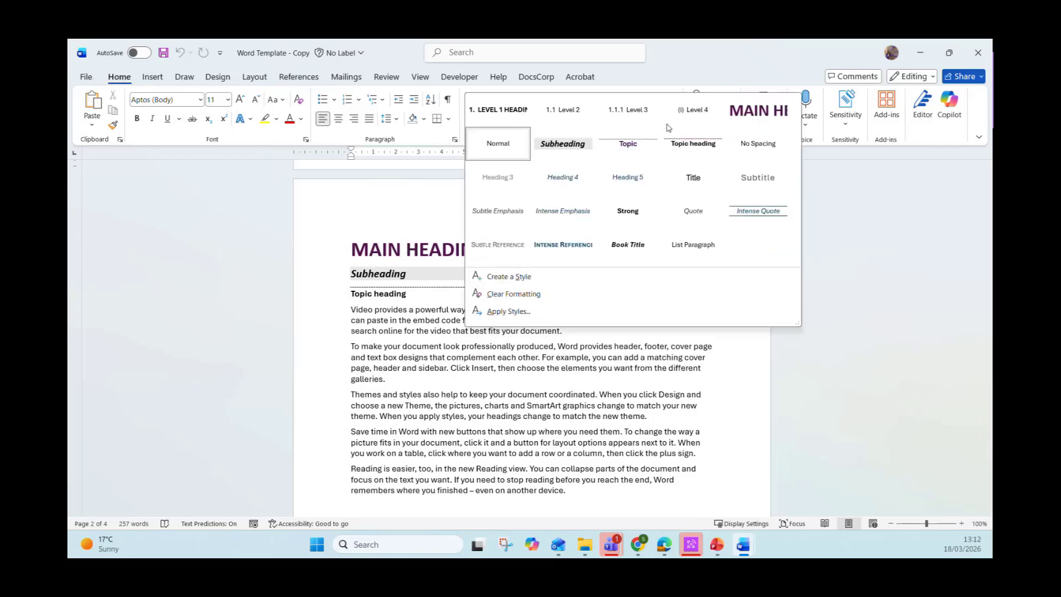
left_click(869, 247)
scroll(385, 297, "down", 3)
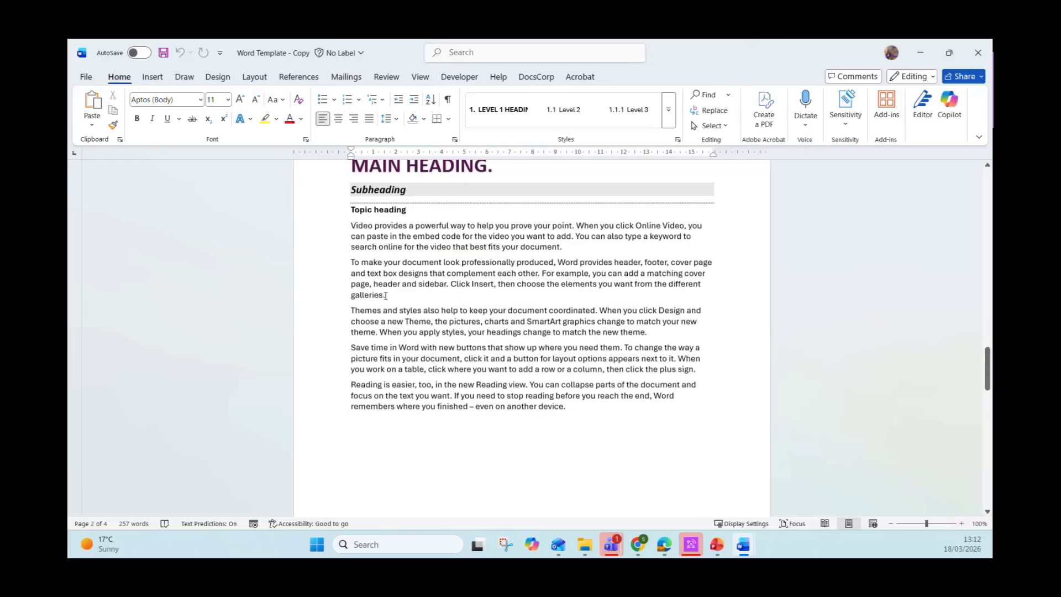
scroll(389, 374, "down", 8)
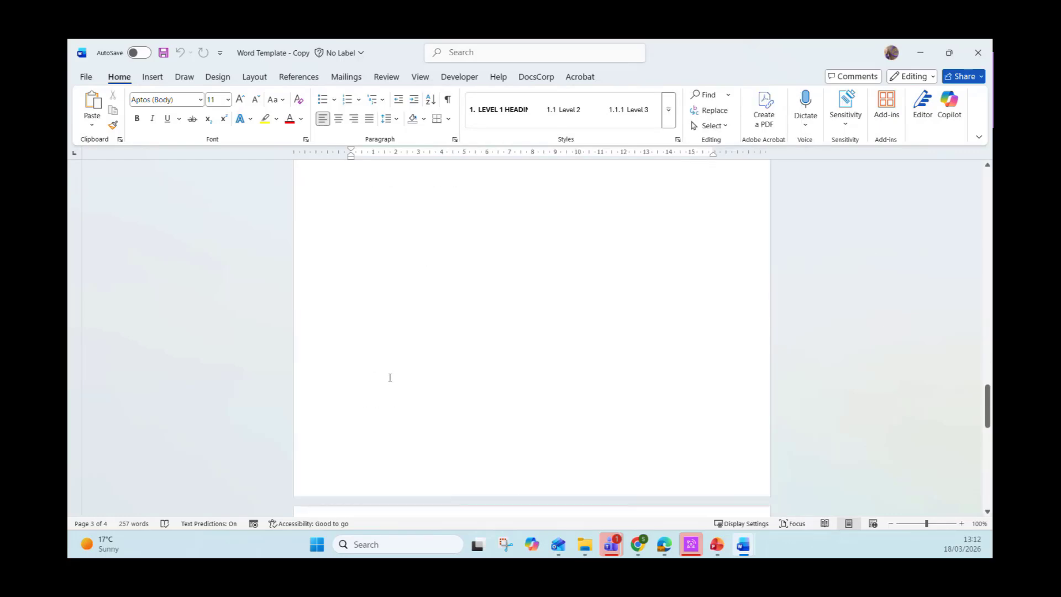
scroll(389, 378, "down", 5)
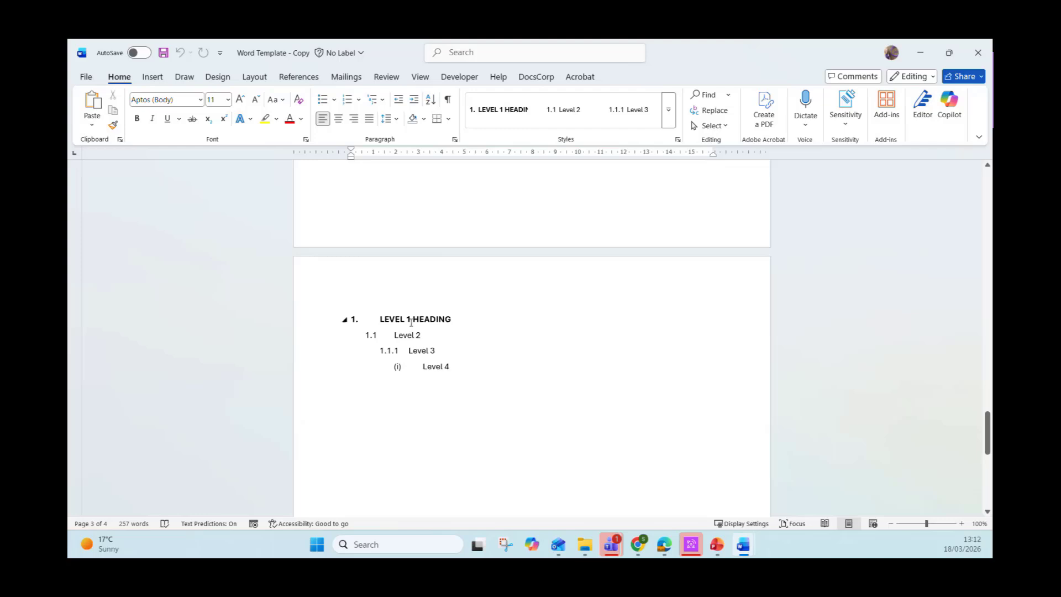
Check the style applied to each numbered heading from Level 1 to Level 4, and return to the cover page.
left_click(410, 322)
left_click(416, 335)
left_click(426, 352)
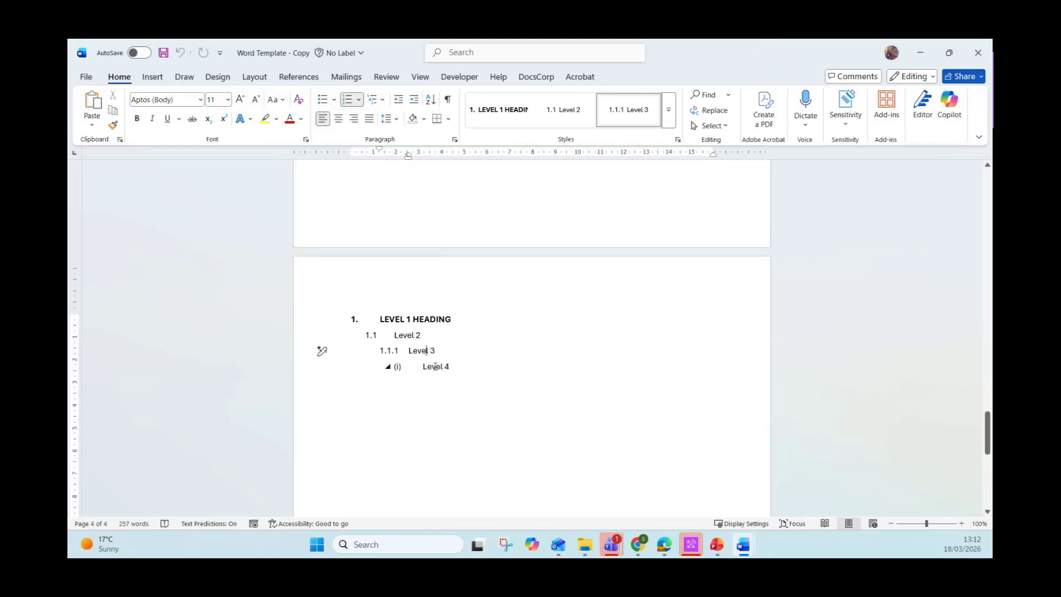
left_click(435, 367)
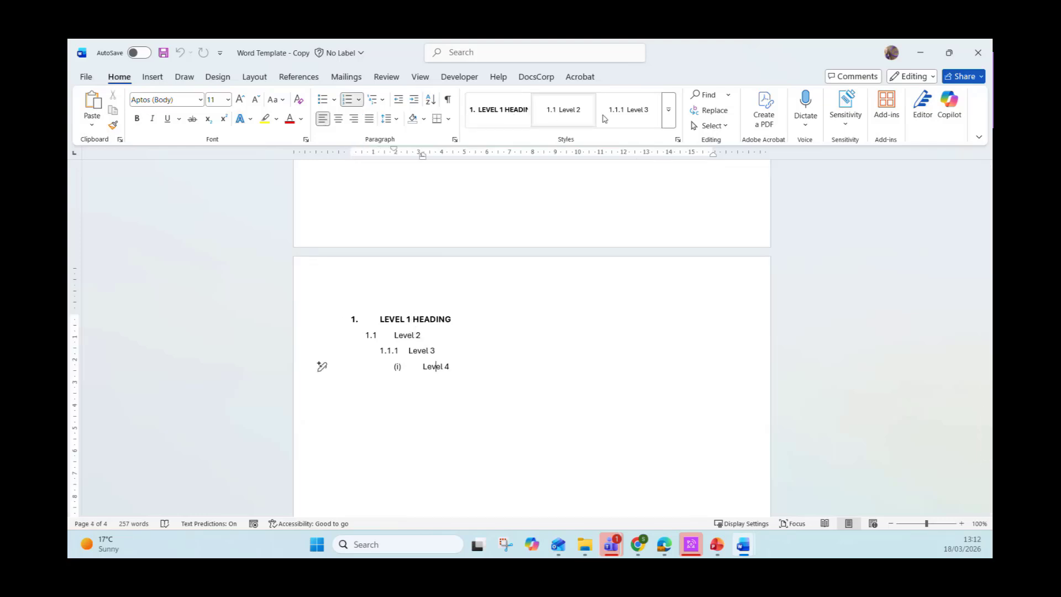
scroll(476, 386, "down", 3)
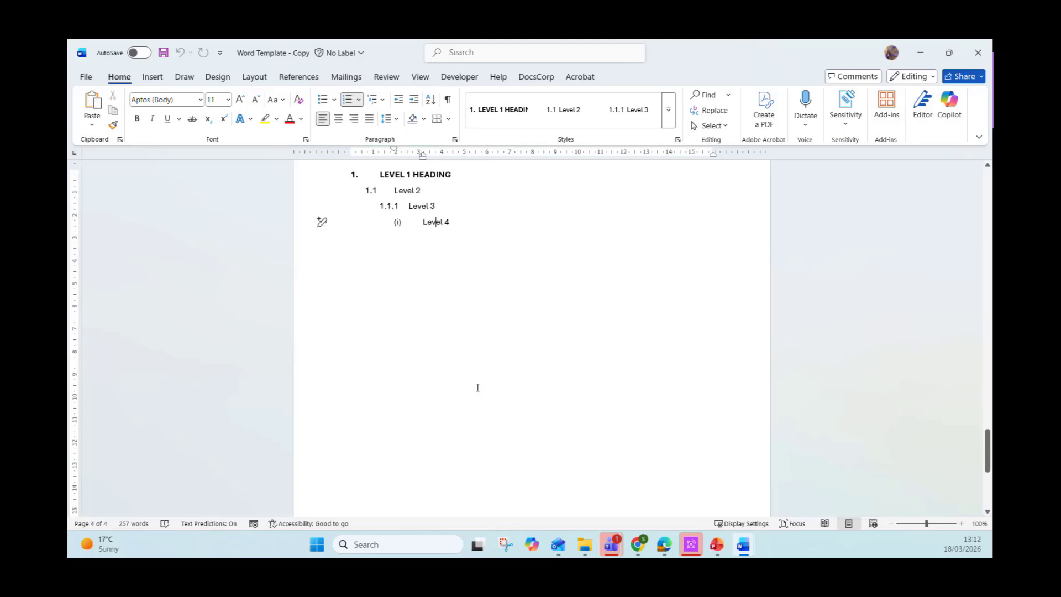
scroll(477, 387, "up", 3)
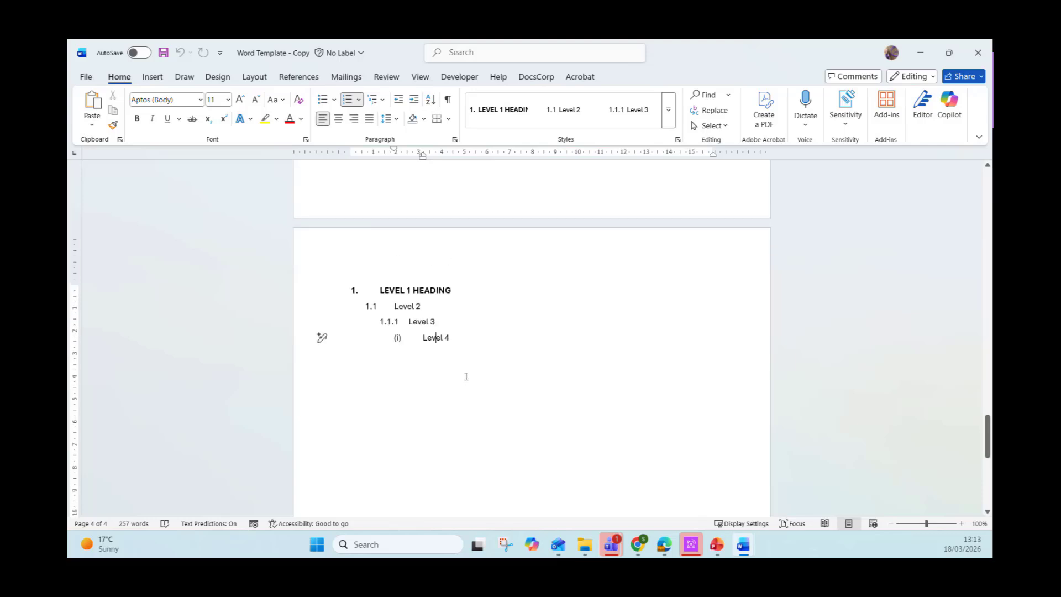
scroll(466, 378, "up", 10)
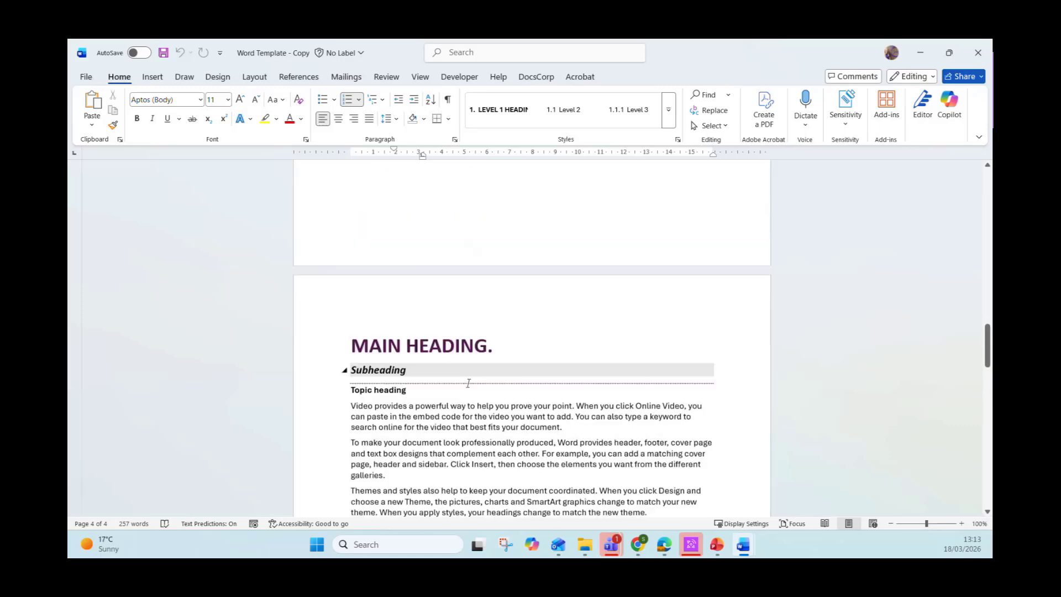
scroll(467, 383, "up", 10)
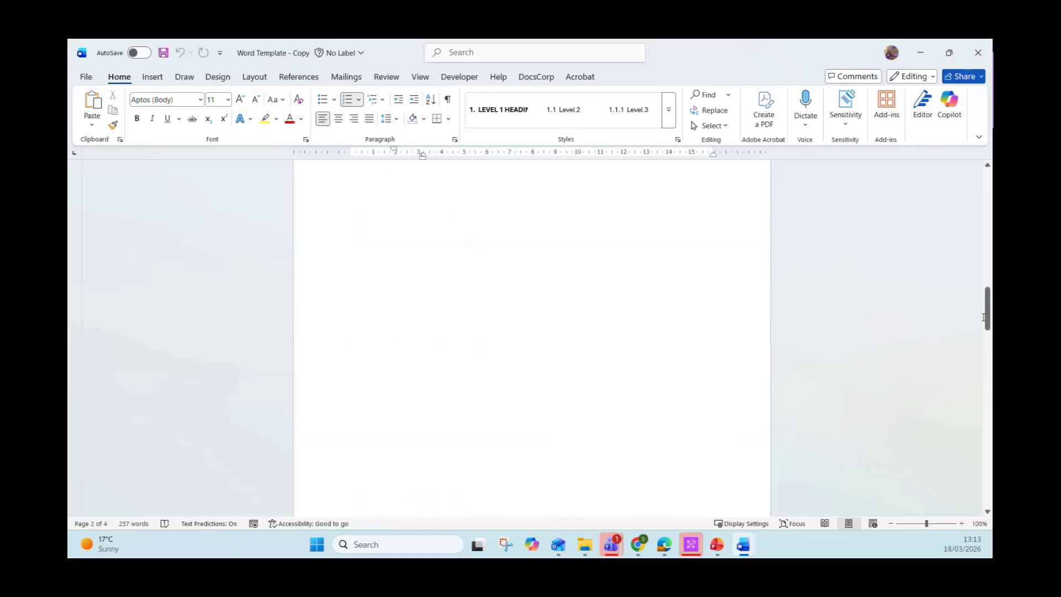
left_click_drag(983, 317, 948, 202)
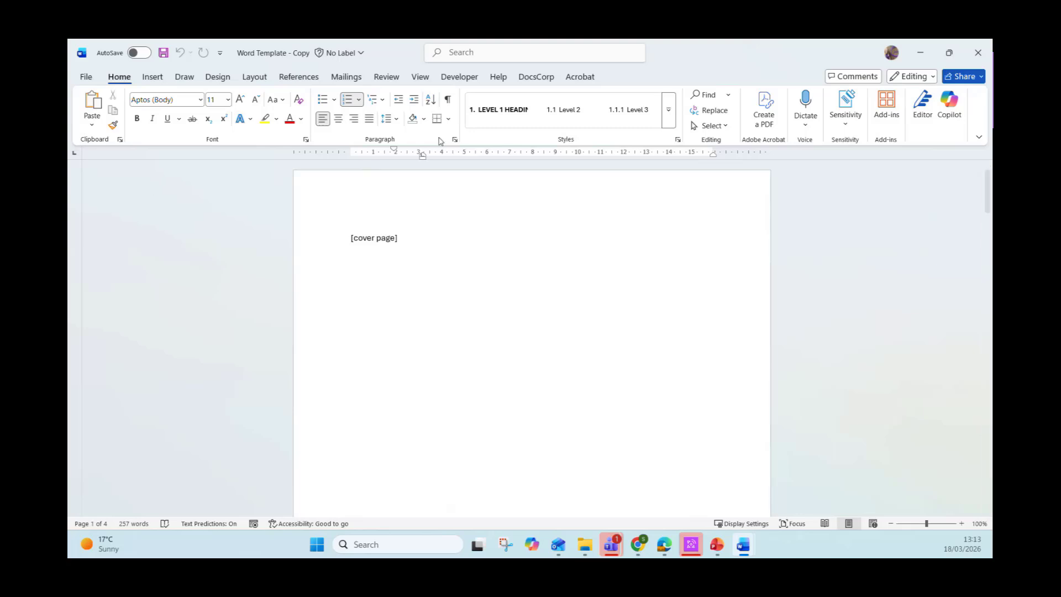
Show the formatting marks and inspect the page breaks on the cover page and the TOC page.
left_click(448, 100)
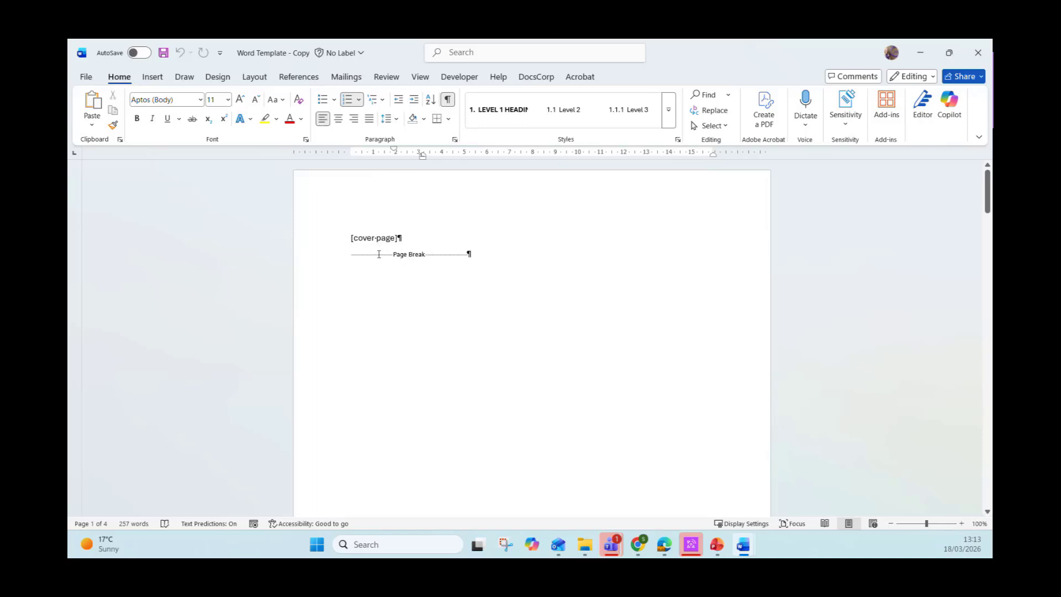
scroll(388, 334, "down", 10)
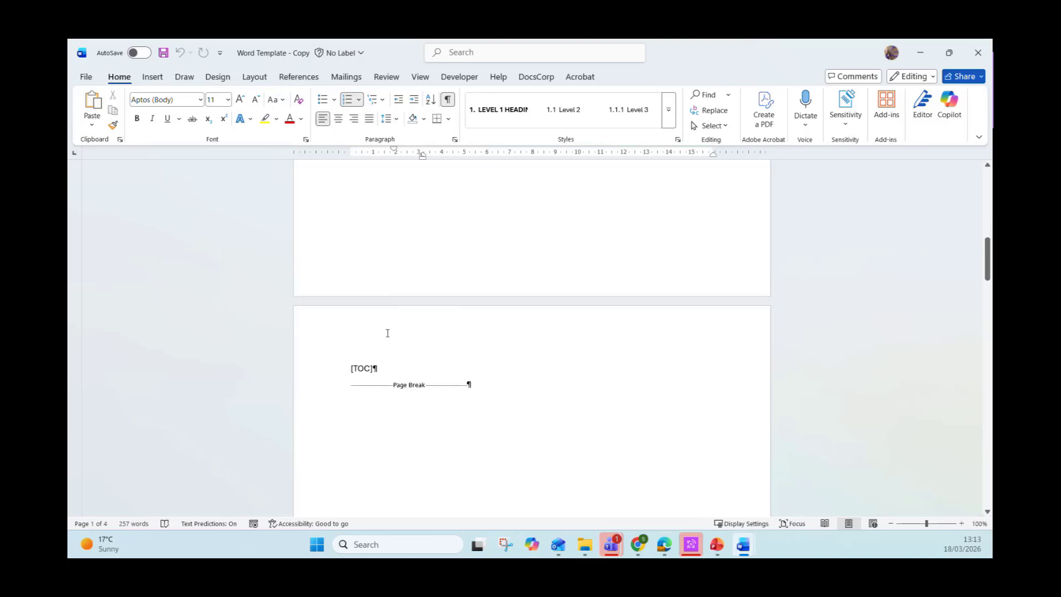
scroll(385, 335, "down", 5)
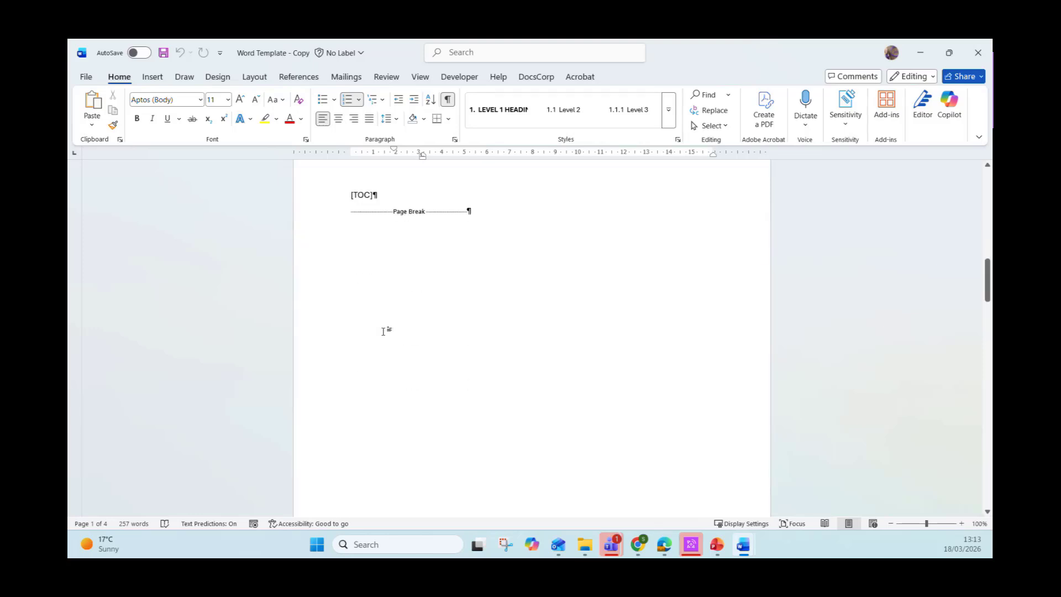
scroll(383, 331, "up", 4)
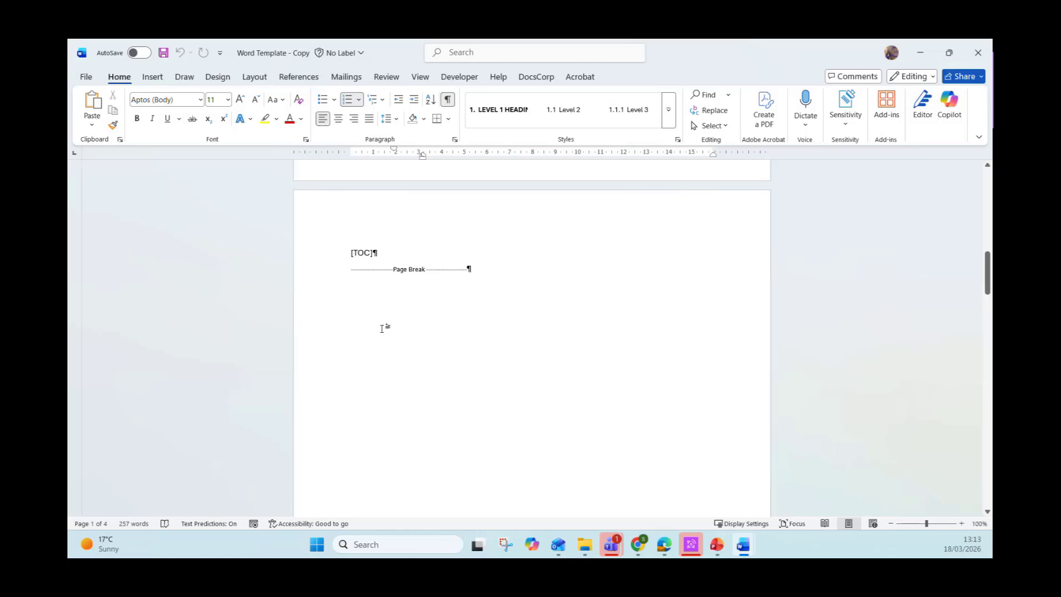
left_click(363, 299)
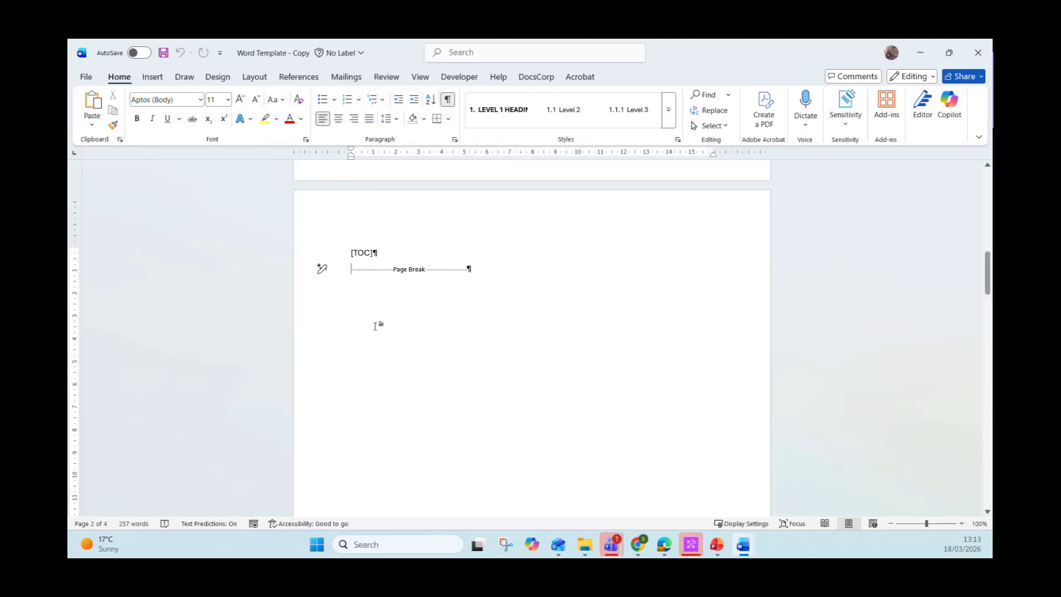
Examine how page breaks separate the cover page, the TOC page and the main heading page.
scroll(429, 313, "up", 5)
scroll(429, 315, "up", 10)
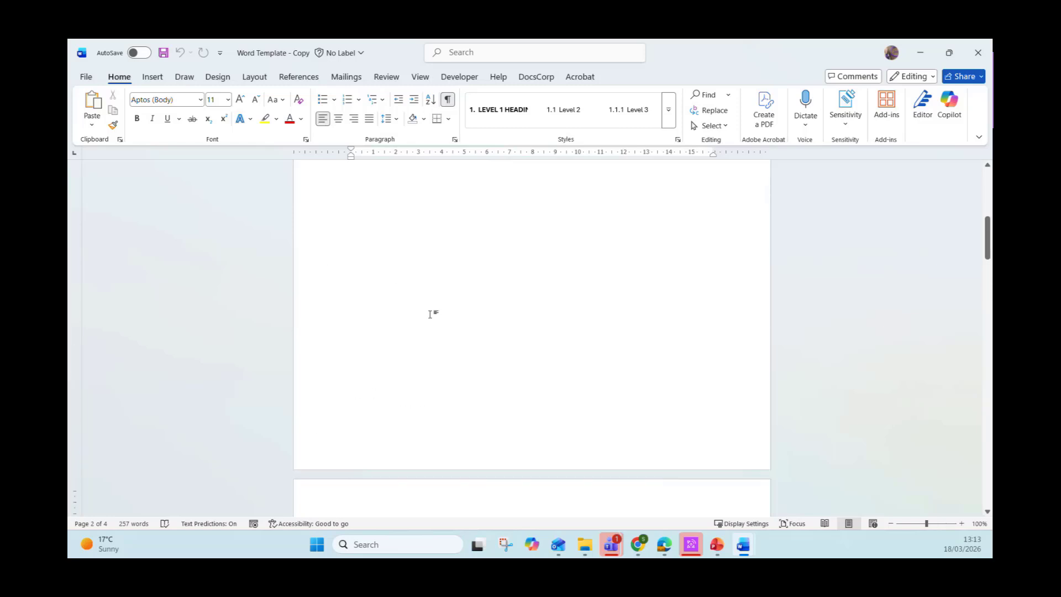
scroll(429, 320, "up", 1)
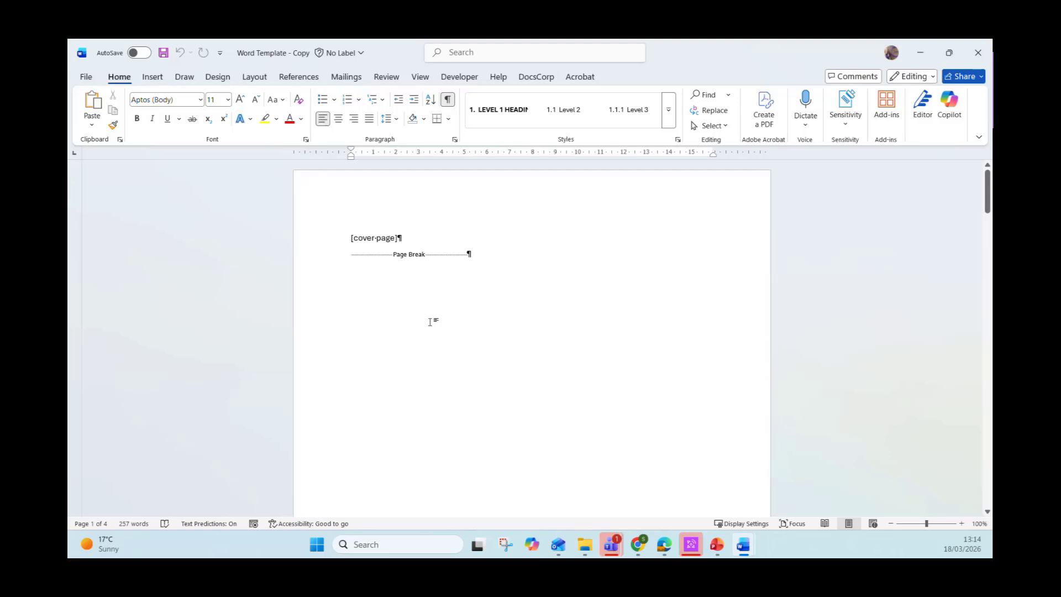
scroll(439, 327, "down", 10)
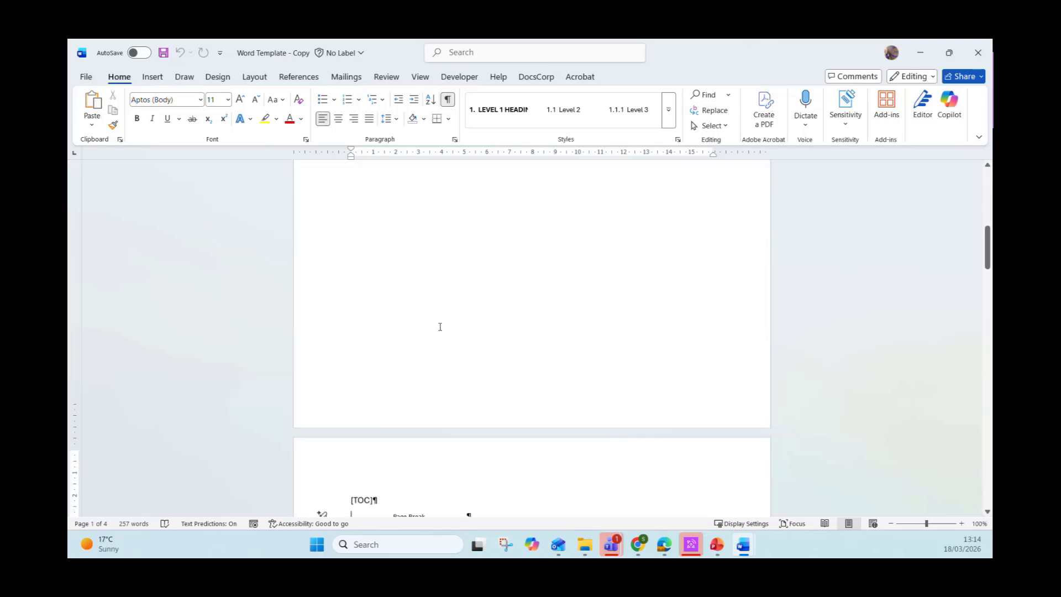
scroll(439, 327, "down", 15)
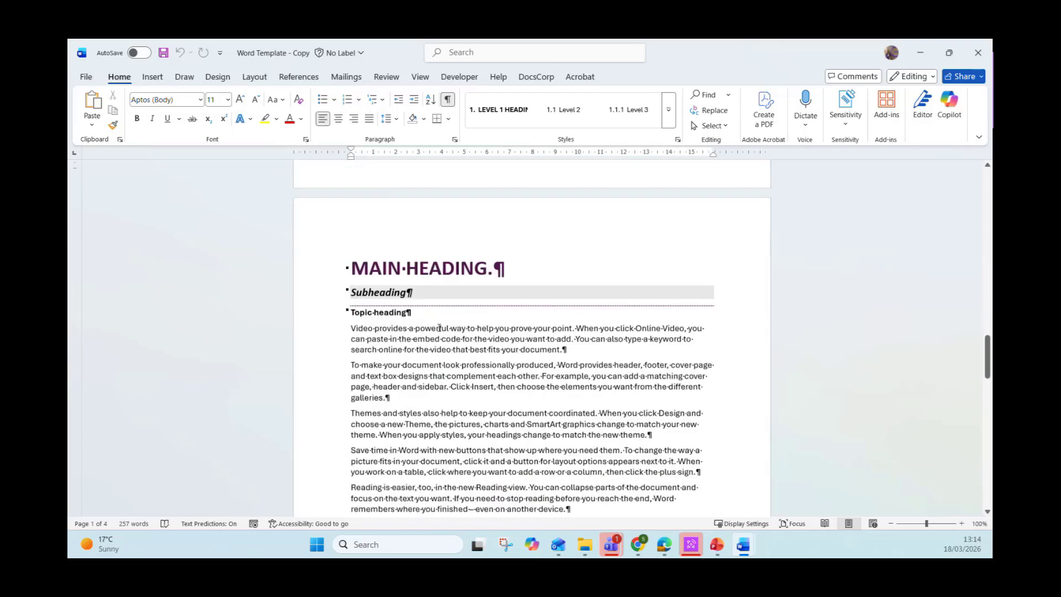
scroll(439, 327, "down", 1)
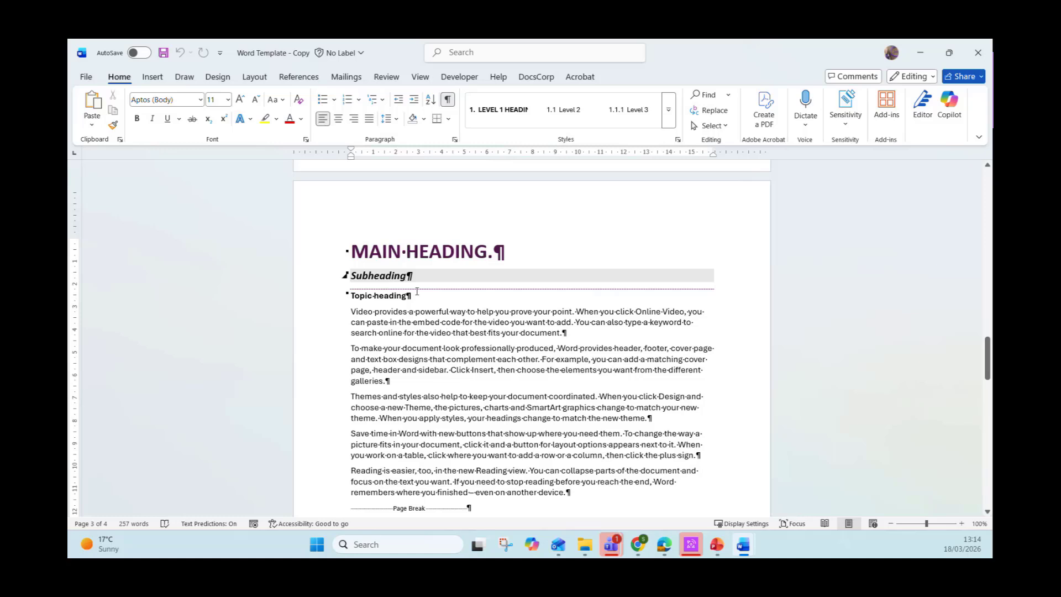
left_click(427, 332)
Delete the page break below the [TOC] placeholder on page 2.
scroll(436, 331, "up", 3)
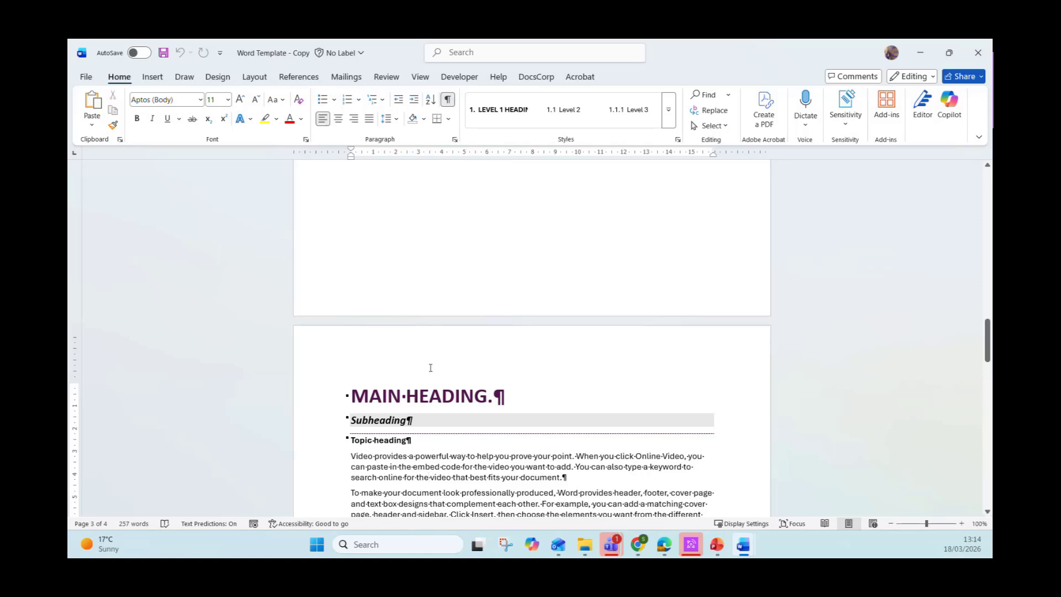
scroll(430, 367, "up", 15)
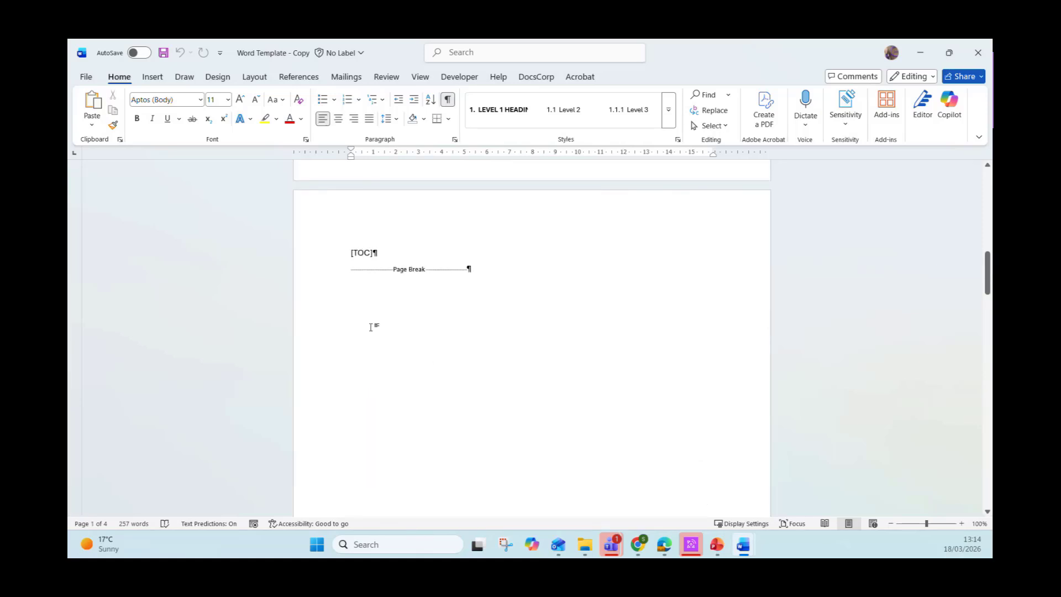
left_click(353, 272)
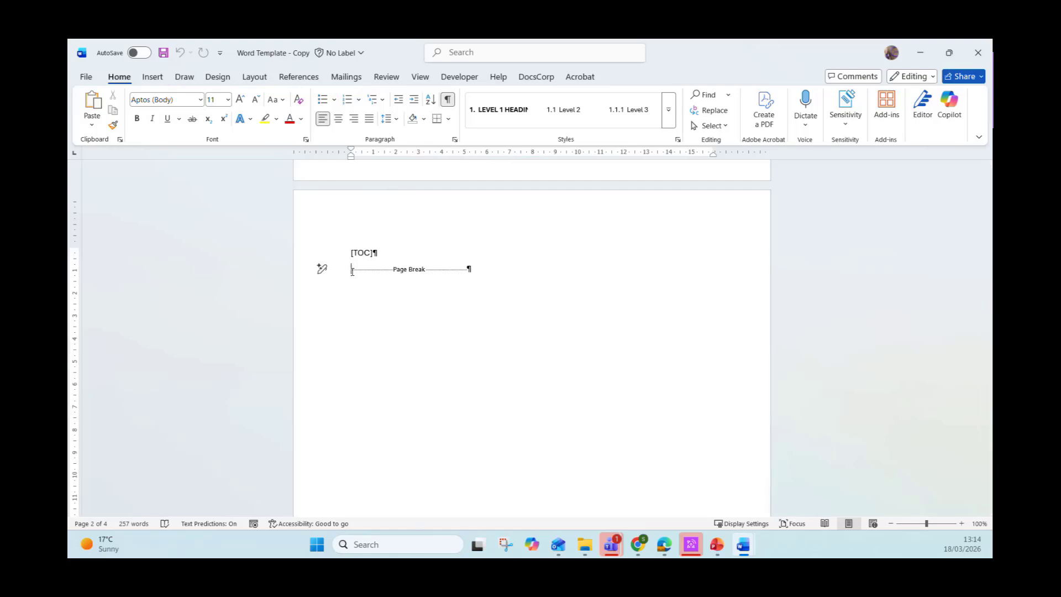
key("Delete")
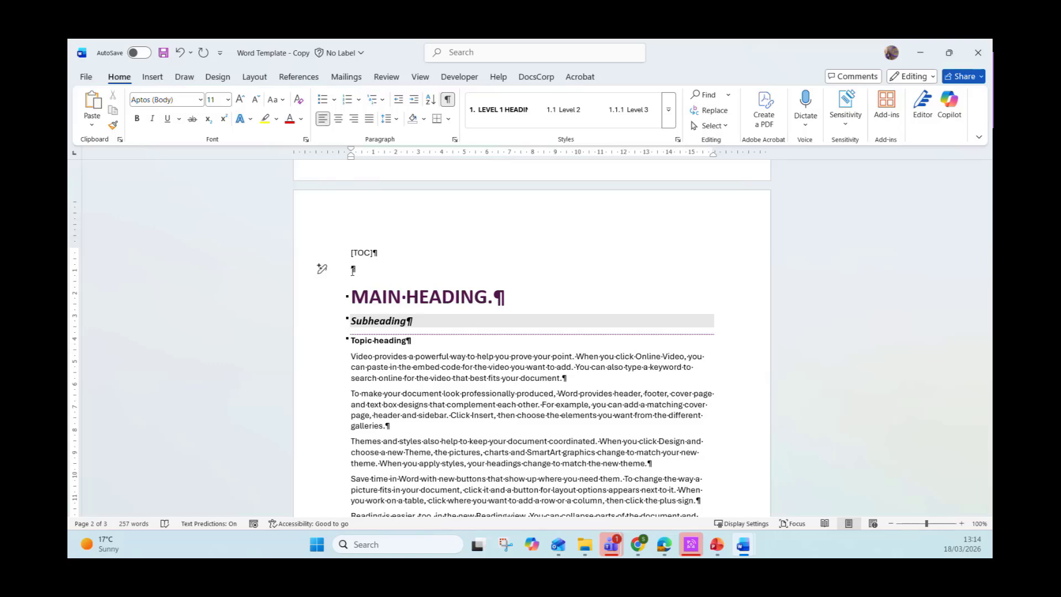
Hide the formatting marks and insert six blank lines between the [TOC] placeholder and the main heading.
left_click(447, 99)
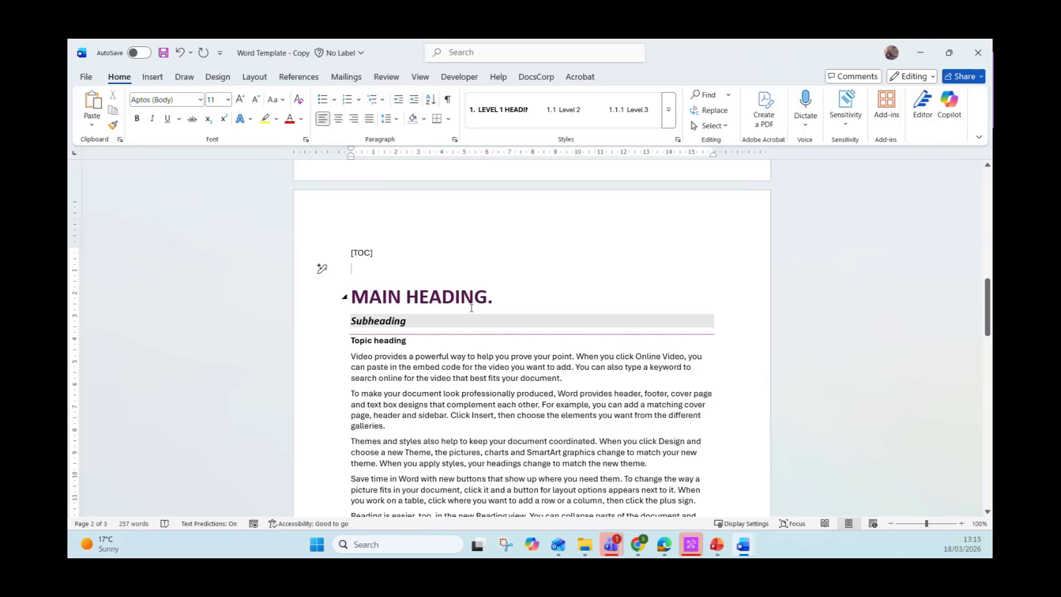
key("Return")
key("Return")
key("Return")
key("Return")
key("Return")
key("Return")
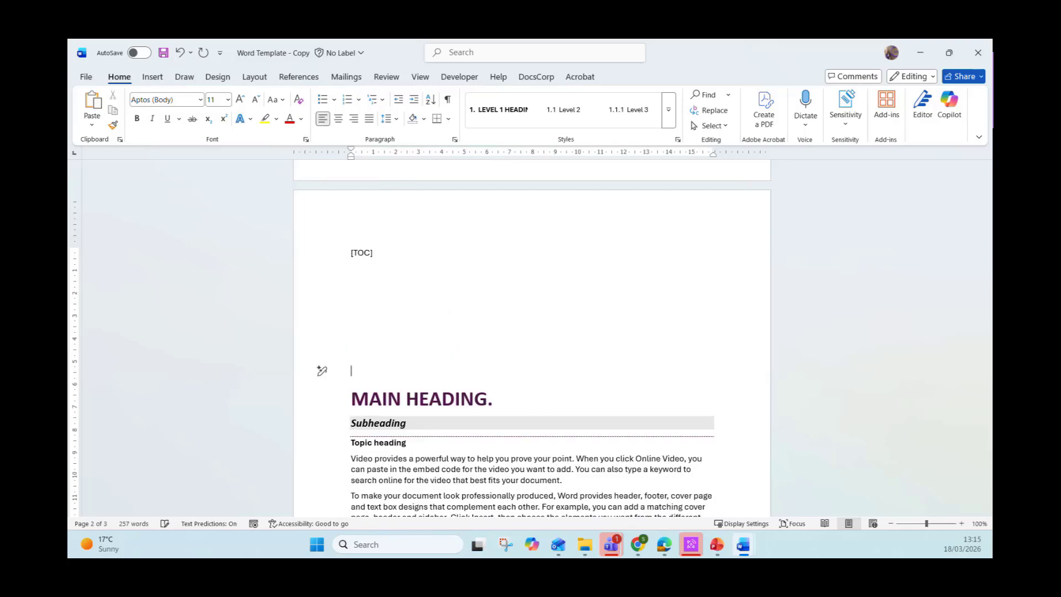
Remove the six added blank lines above the main heading and show the formatting marks again.
key("BackSpace")
key("BackSpace")
key("BackSpace")
key("BackSpace")
key("BackSpace")
key("BackSpace")
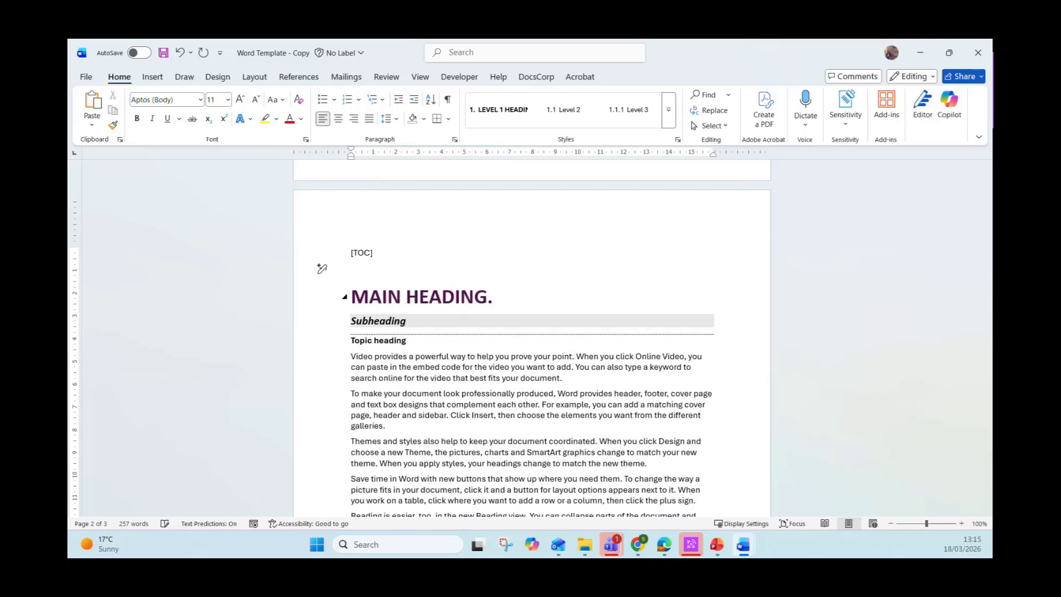
left_click(448, 99)
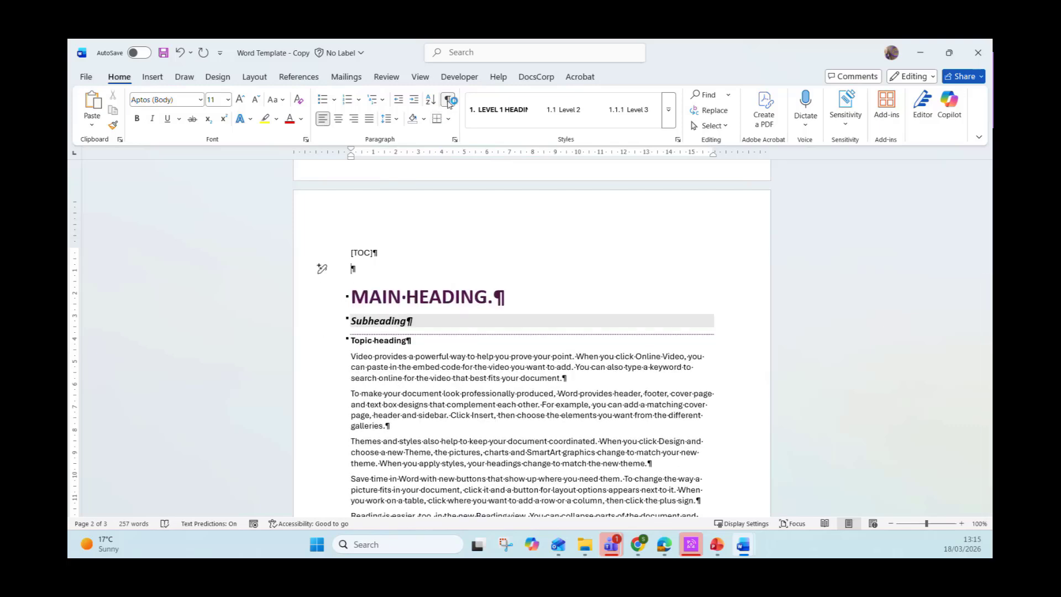
Insert a Next Page section break after the [TOC] placeholder and delete the empty paragraph above the main heading.
left_click(265, 83)
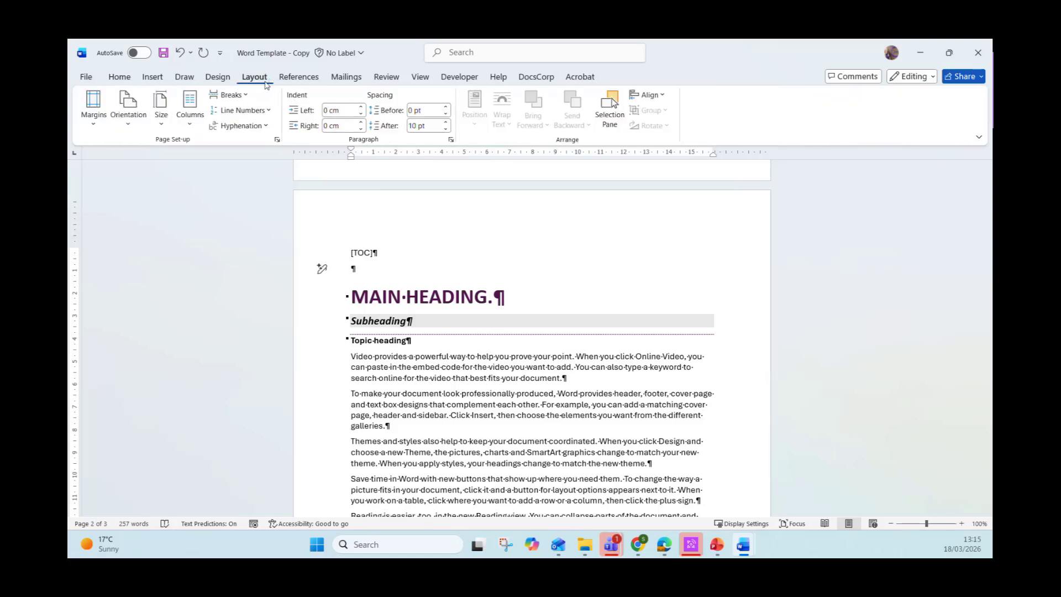
left_click(246, 97)
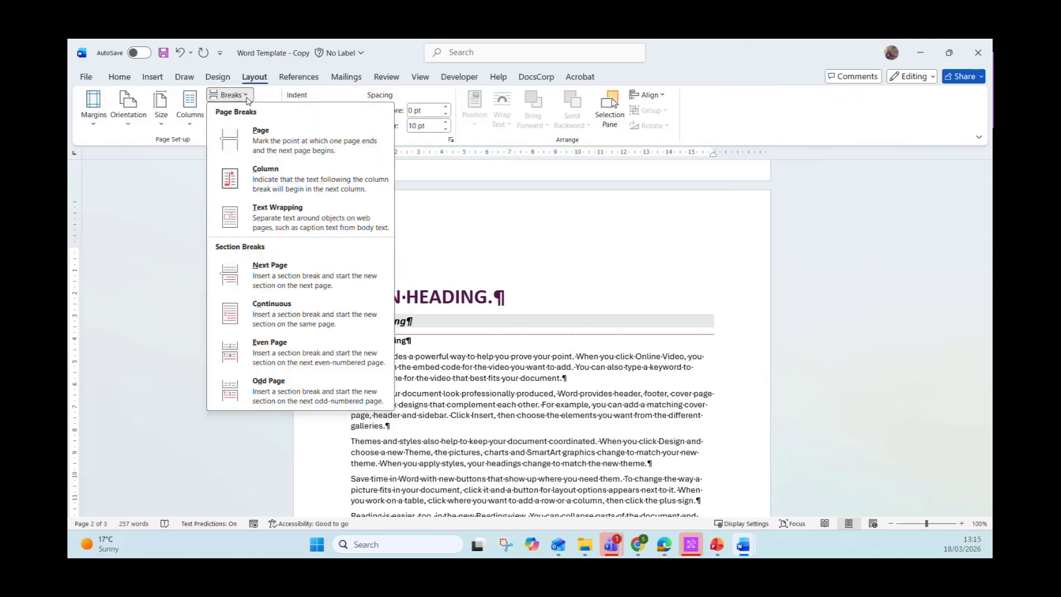
left_click(298, 277)
scroll(307, 290, "up", 6)
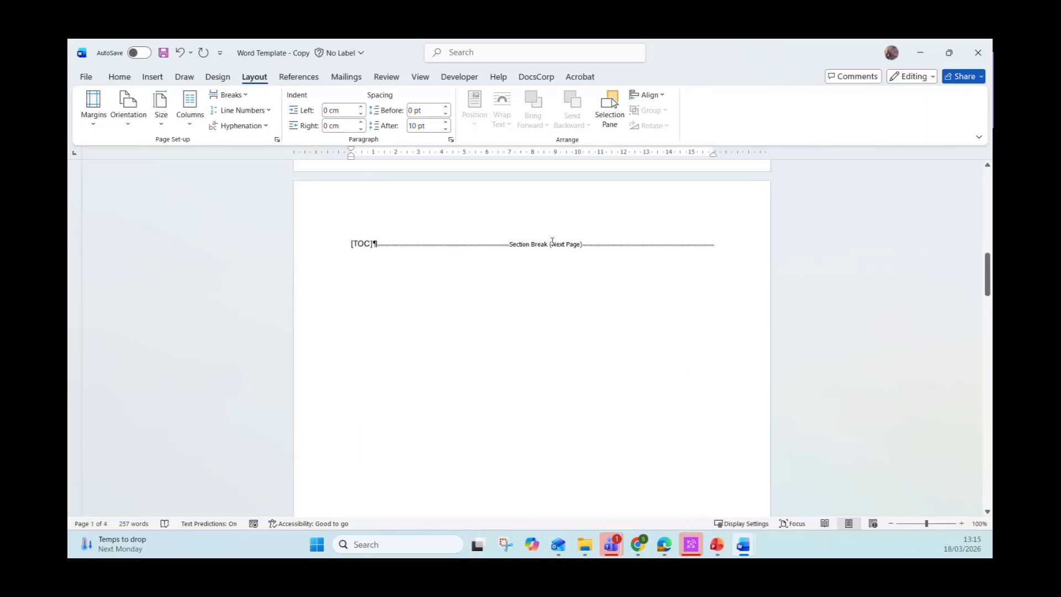
scroll(461, 310, "down", 1)
scroll(459, 295, "down", 10)
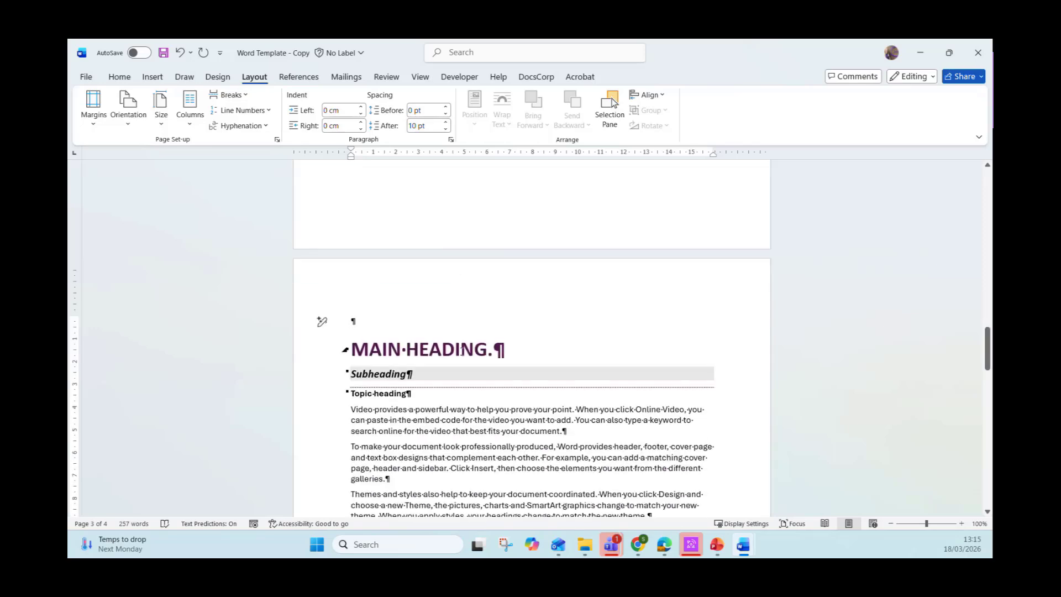
key("Delete")
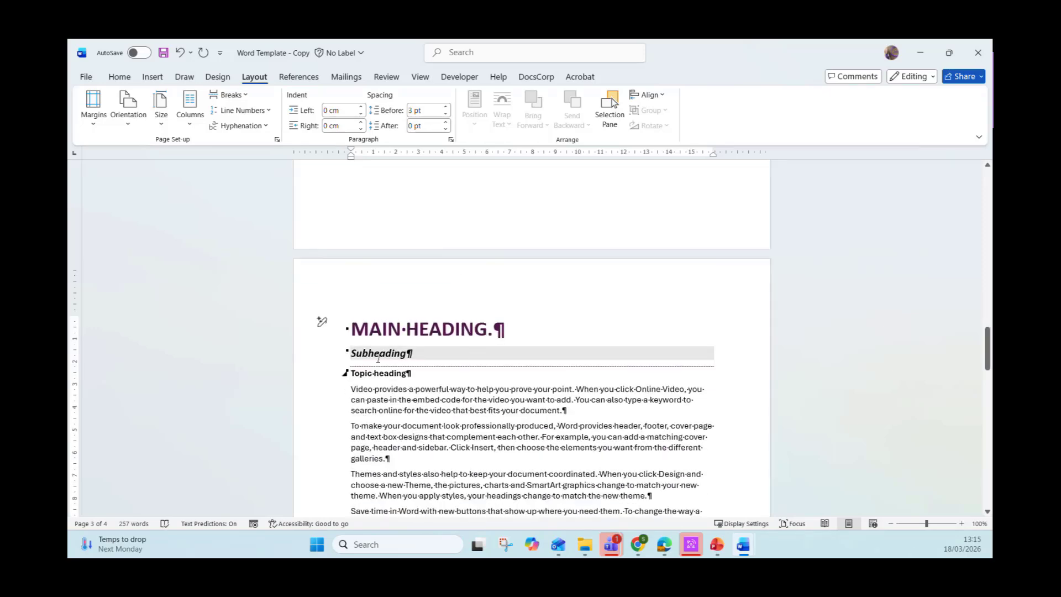
Insert a second Next Page section break directly before the main heading.
scroll(417, 431, "up", 5)
scroll(417, 432, "up", 10)
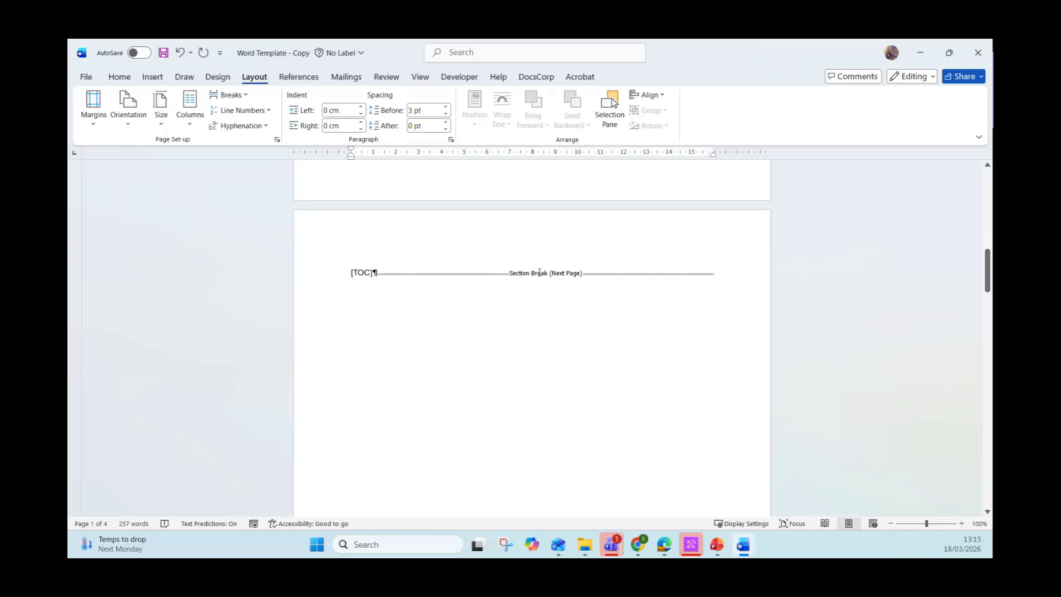
scroll(514, 404, "down", 15)
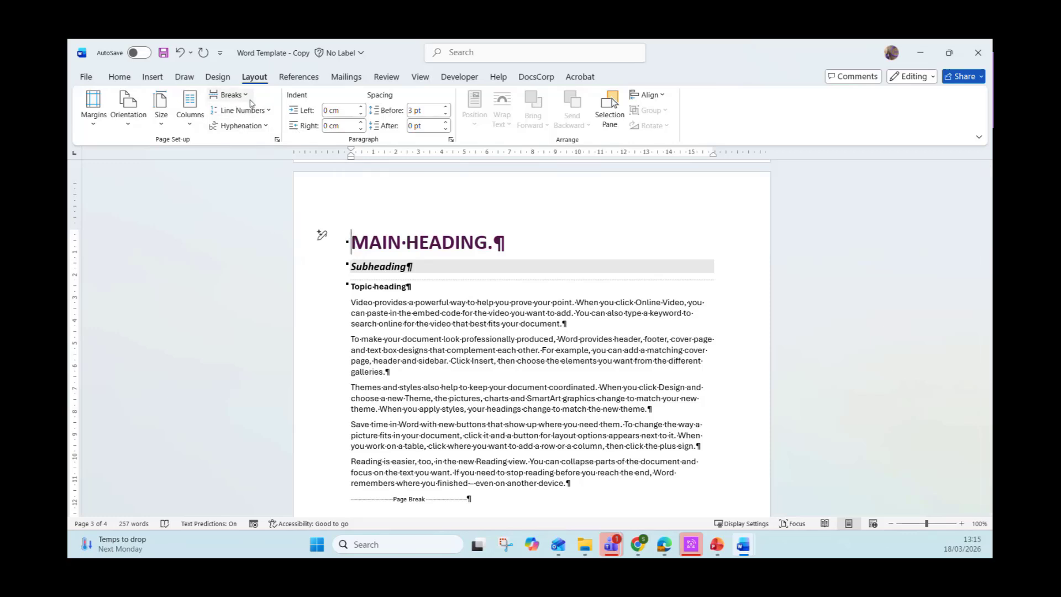
left_click(242, 99)
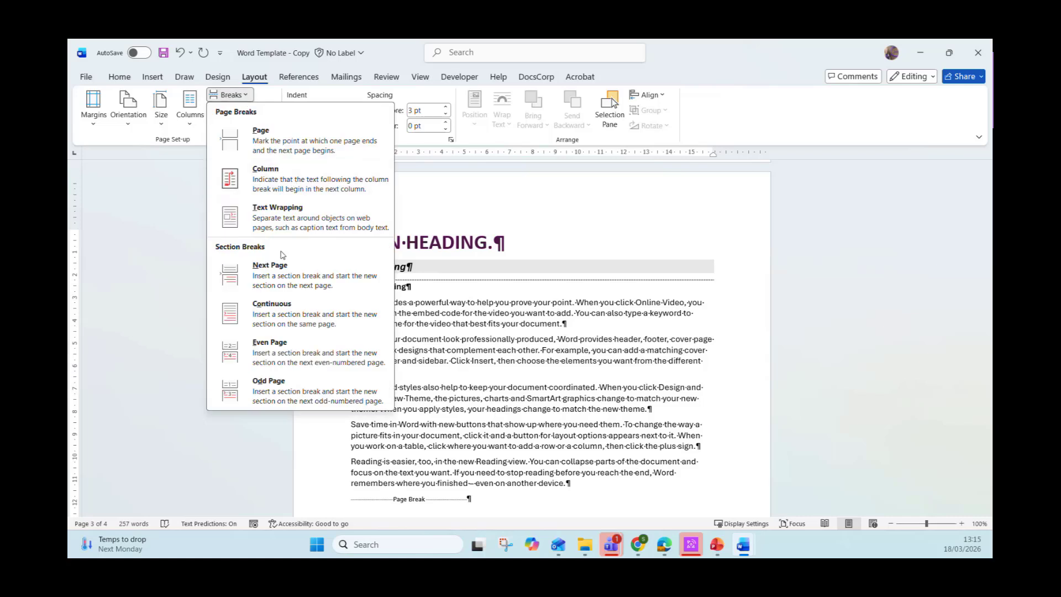
left_click(275, 280)
Examine how the section breaks divide the cover page, the TOC page and the blank page before the main heading.
scroll(249, 276, "up", 5)
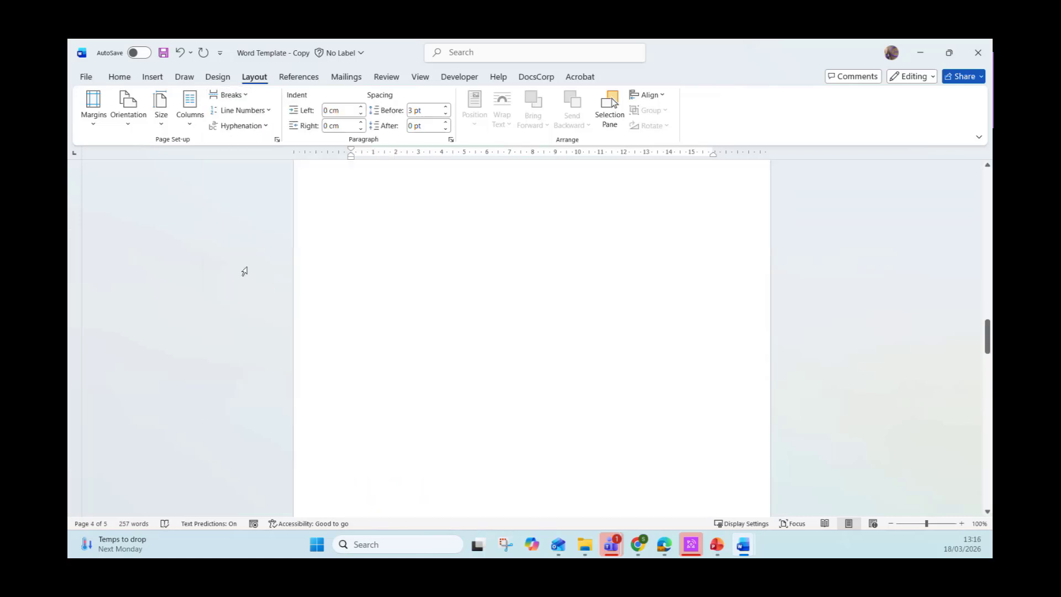
scroll(248, 267, "up", 3)
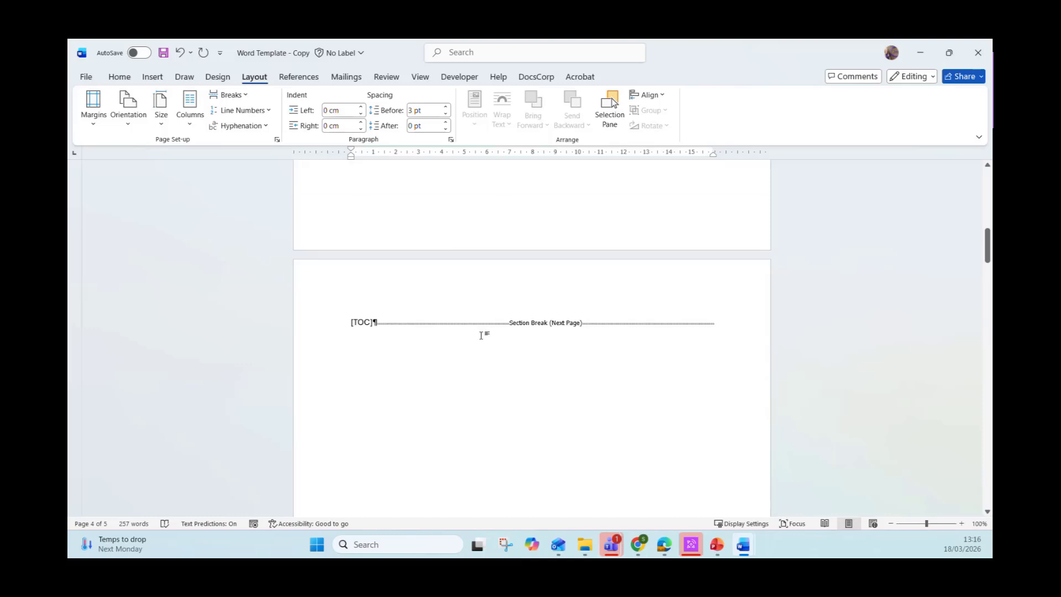
scroll(372, 234, "up", 6)
scroll(457, 284, "down", 5)
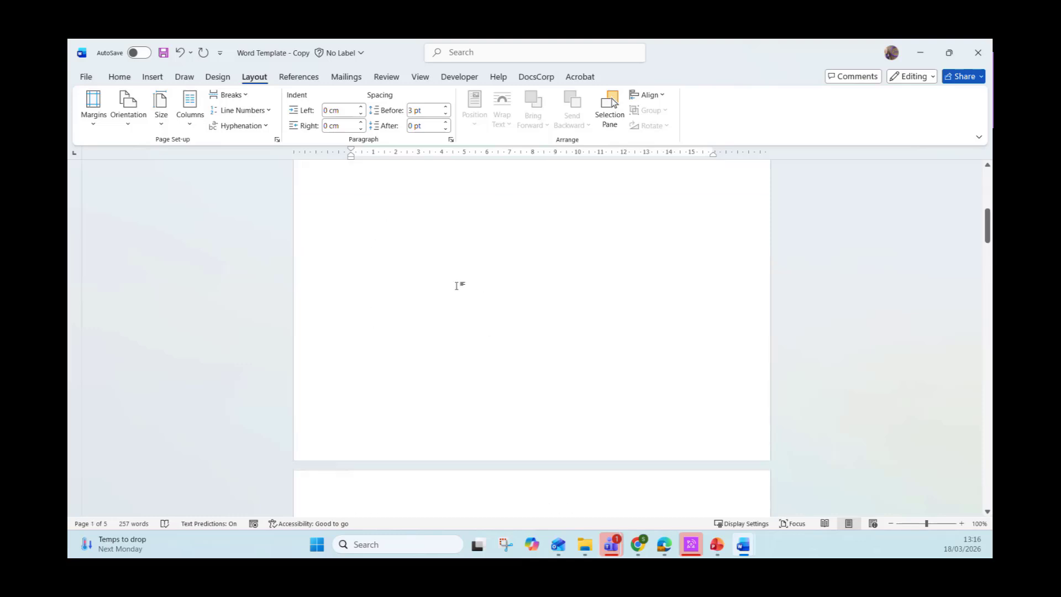
scroll(378, 289, "down", 1)
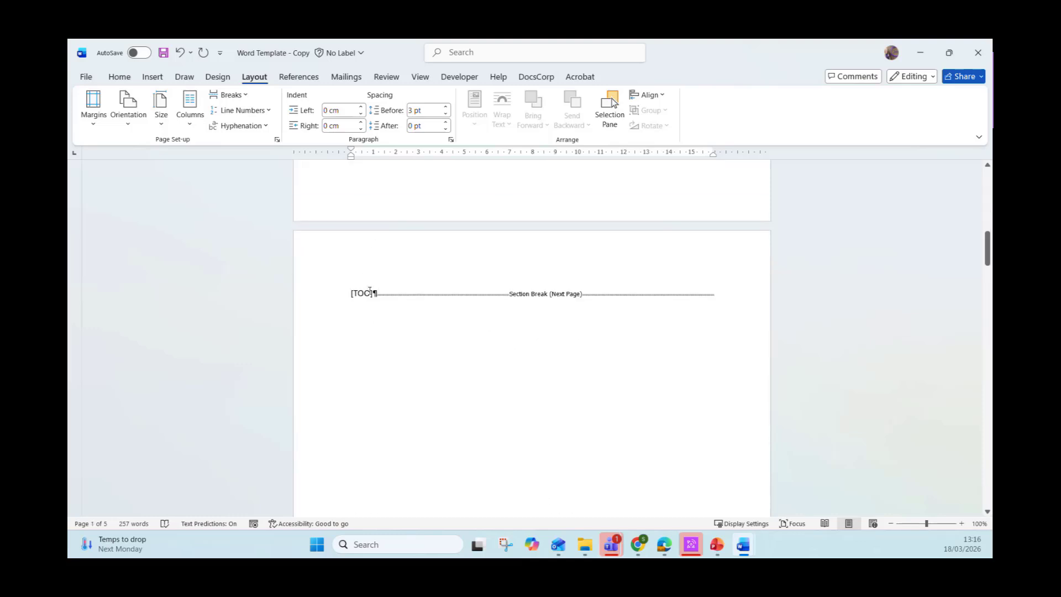
scroll(393, 292, "down", 1)
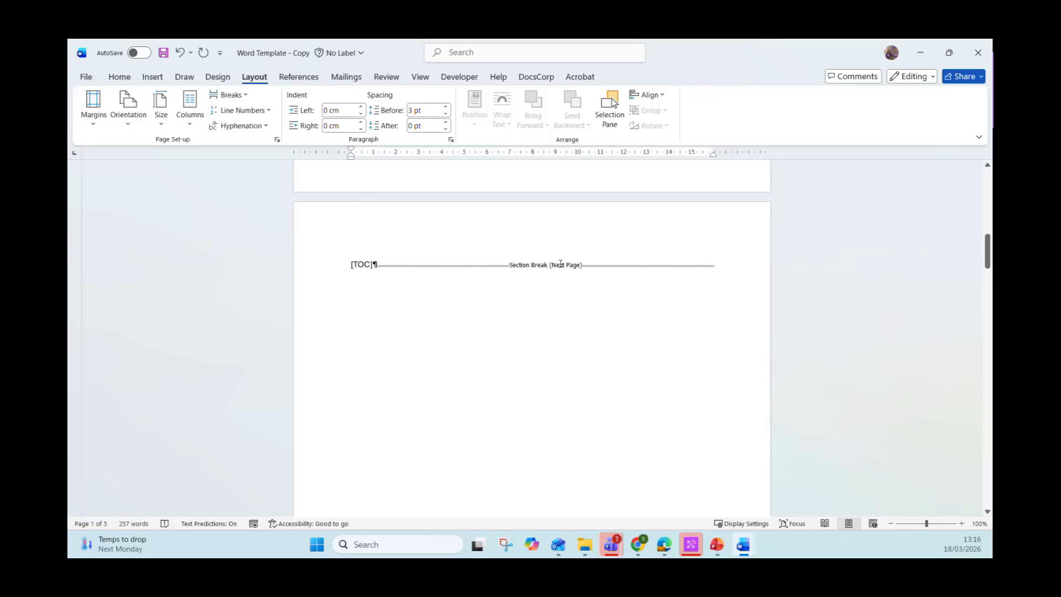
scroll(531, 284, "down", 2)
scroll(505, 270, "down", 5)
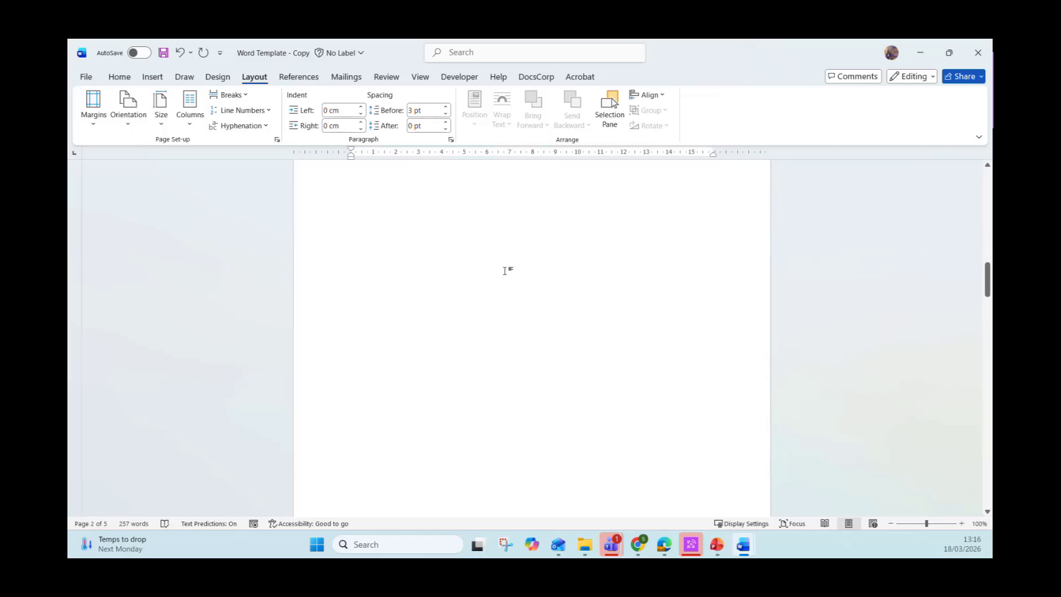
scroll(504, 270, "down", 3)
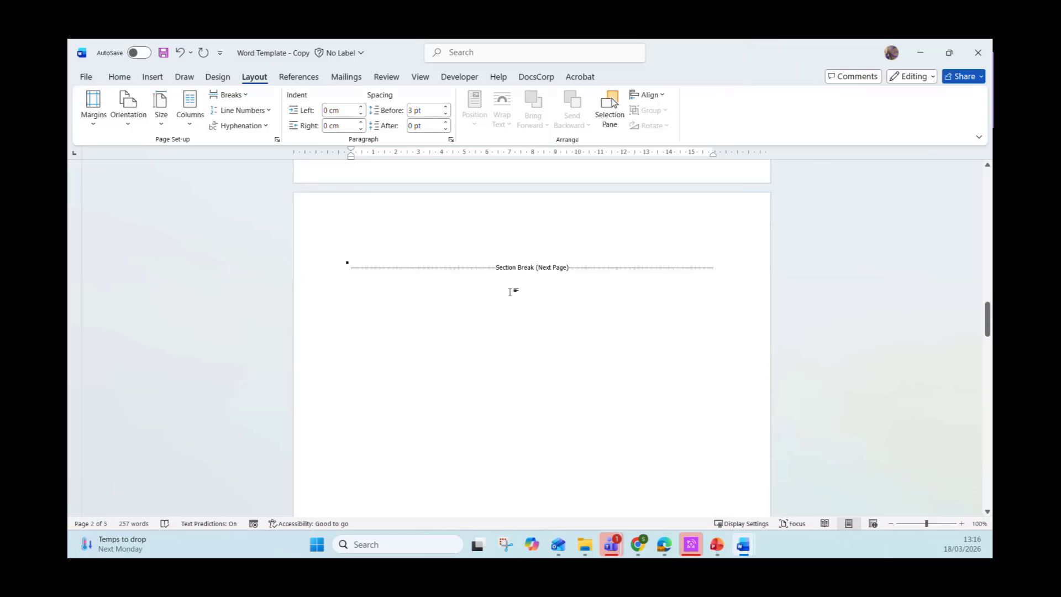
Set the blank section between the TOC page and the main heading page to landscape orientation.
left_click(366, 273)
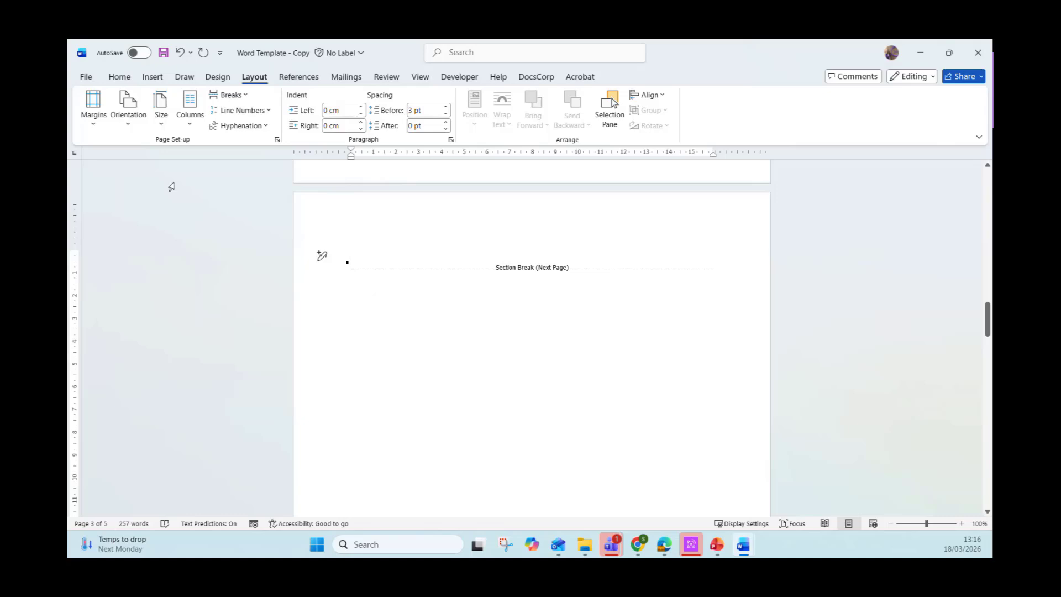
left_click(131, 128)
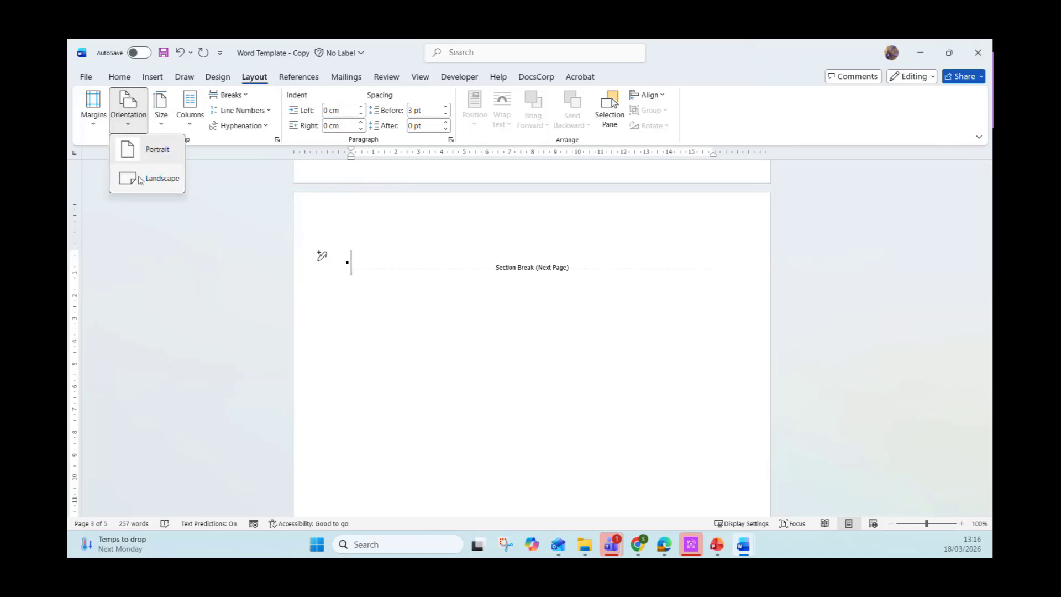
left_click(154, 247)
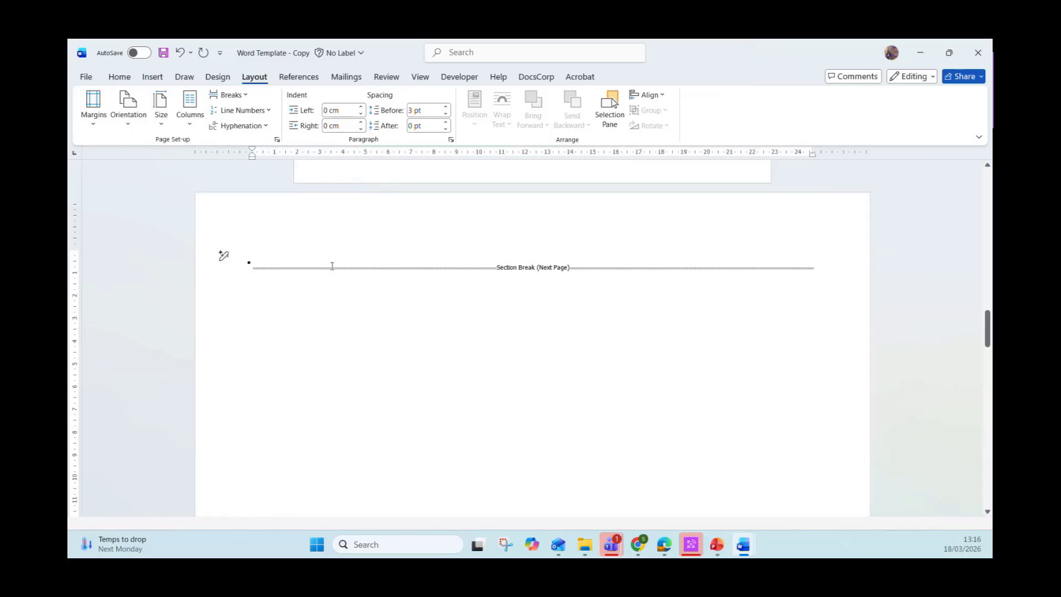
Compare the page orientation of the cover, TOC, blank and main heading pages.
scroll(289, 275, "up", 10)
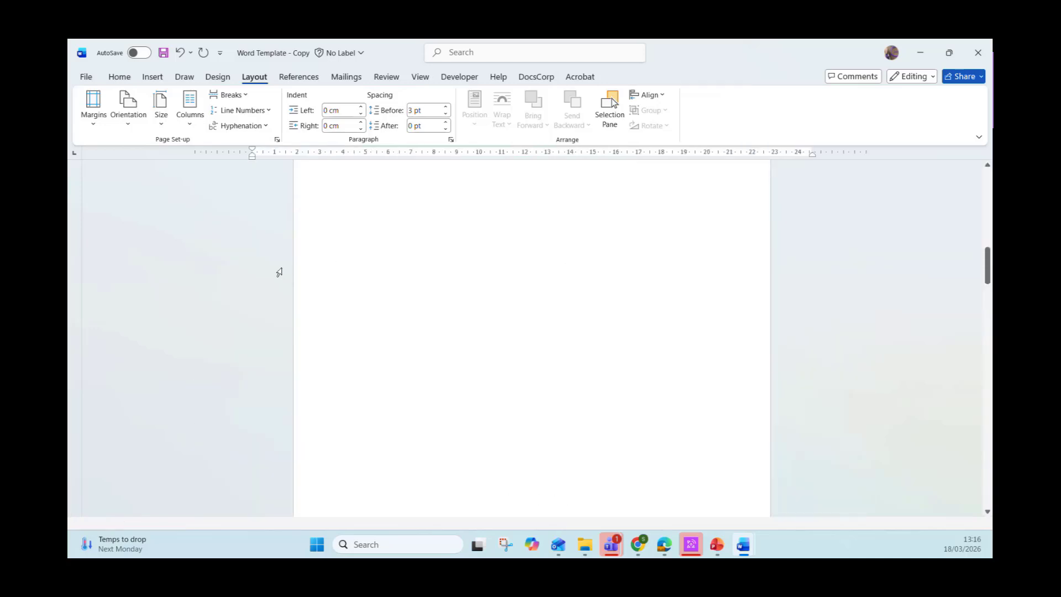
scroll(279, 273, "up", 7)
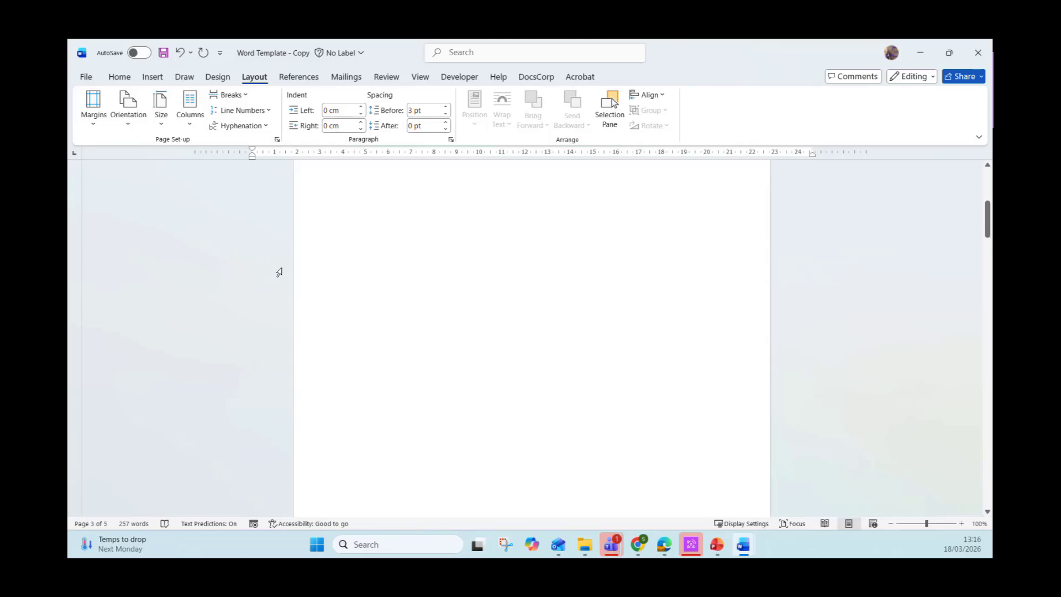
scroll(279, 273, "down", 4)
scroll(279, 272, "down", 14)
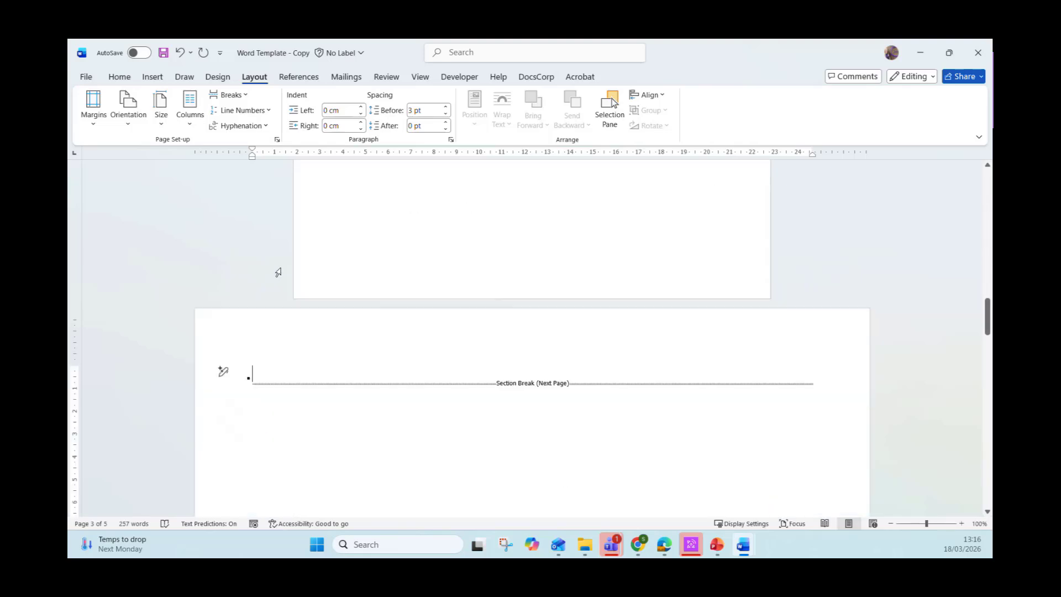
scroll(280, 268, "down", 2)
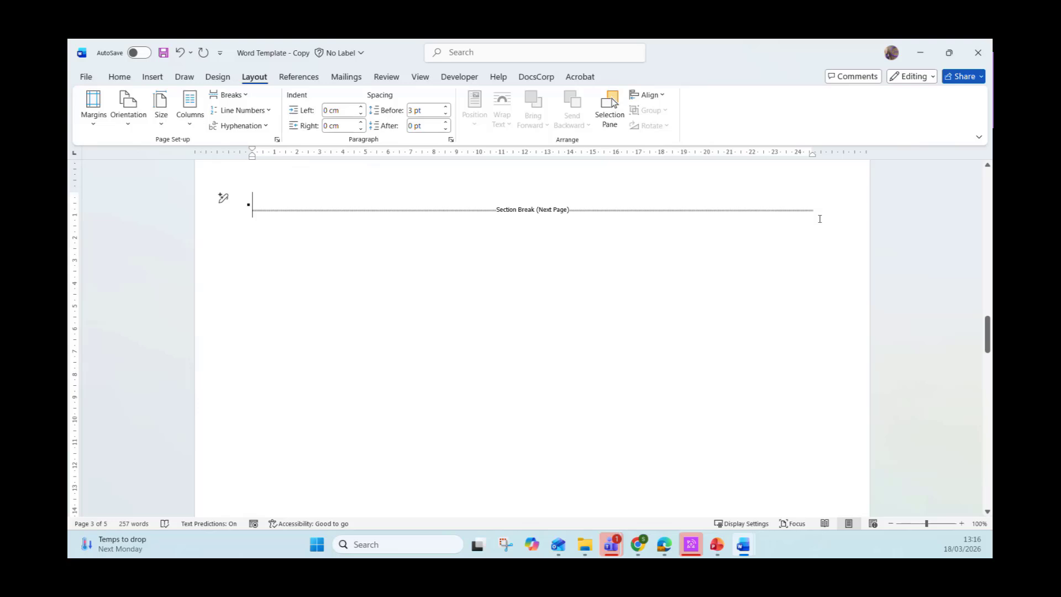
scroll(668, 273, "down", 4)
scroll(665, 272, "down", 3)
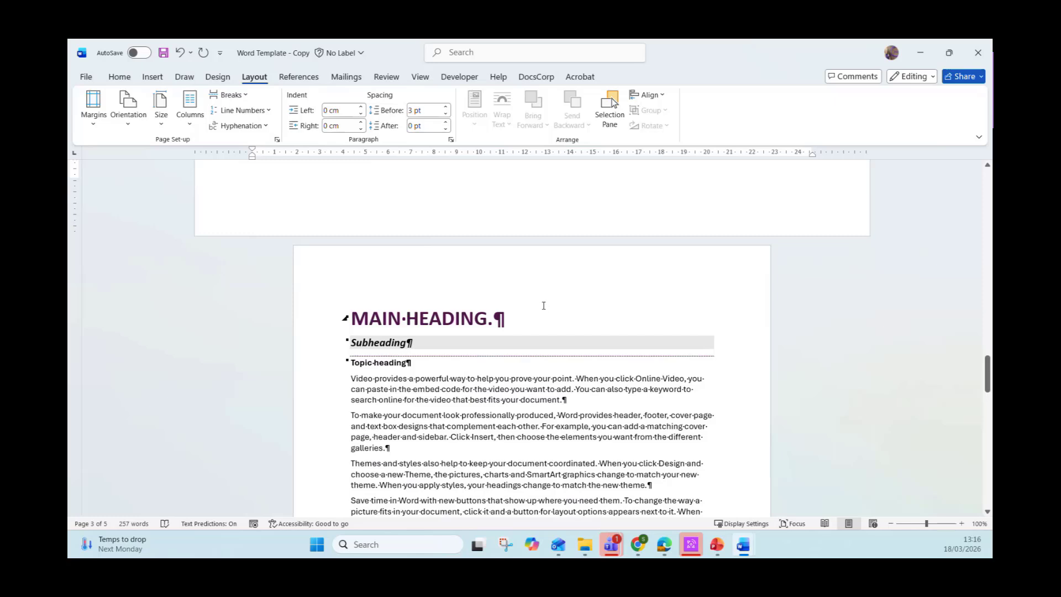
scroll(530, 296, "up", 8)
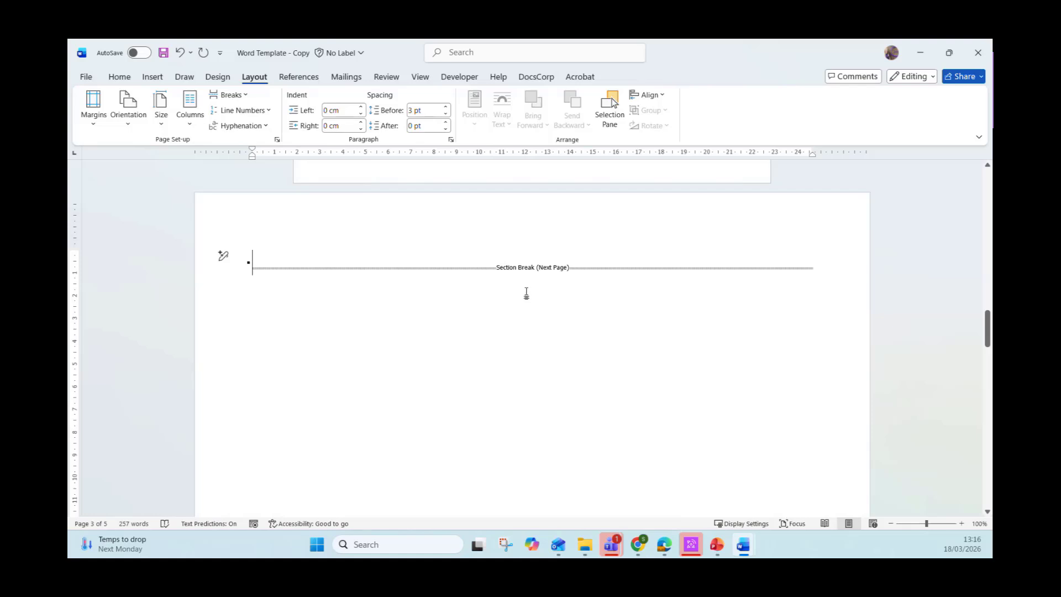
Undo the landscape orientation and the extra section break before the main heading.
scroll(531, 296, "up", 4)
key("Delete")
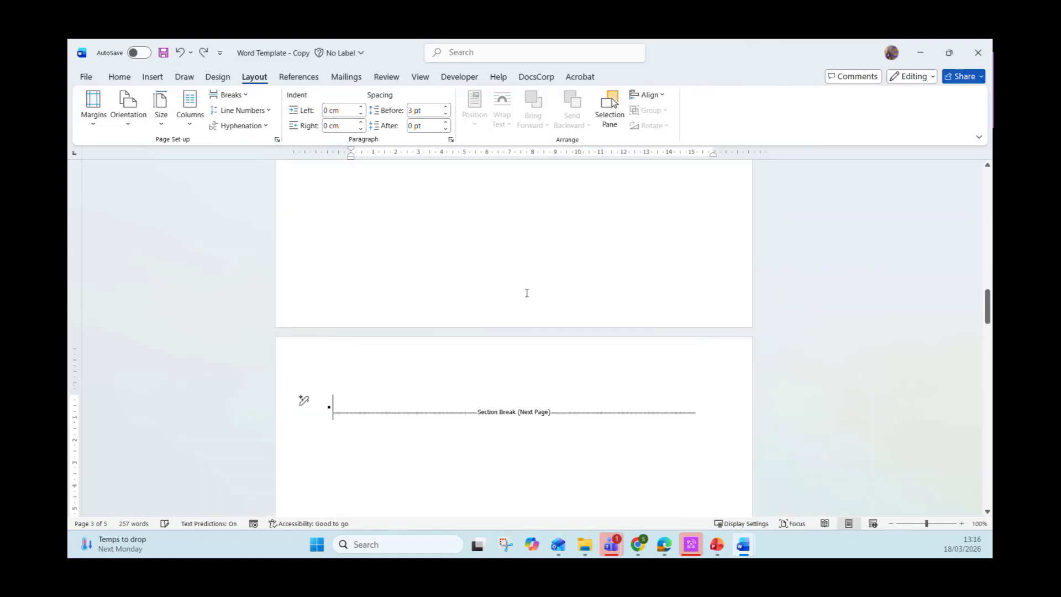
scroll(525, 296, "up", 10)
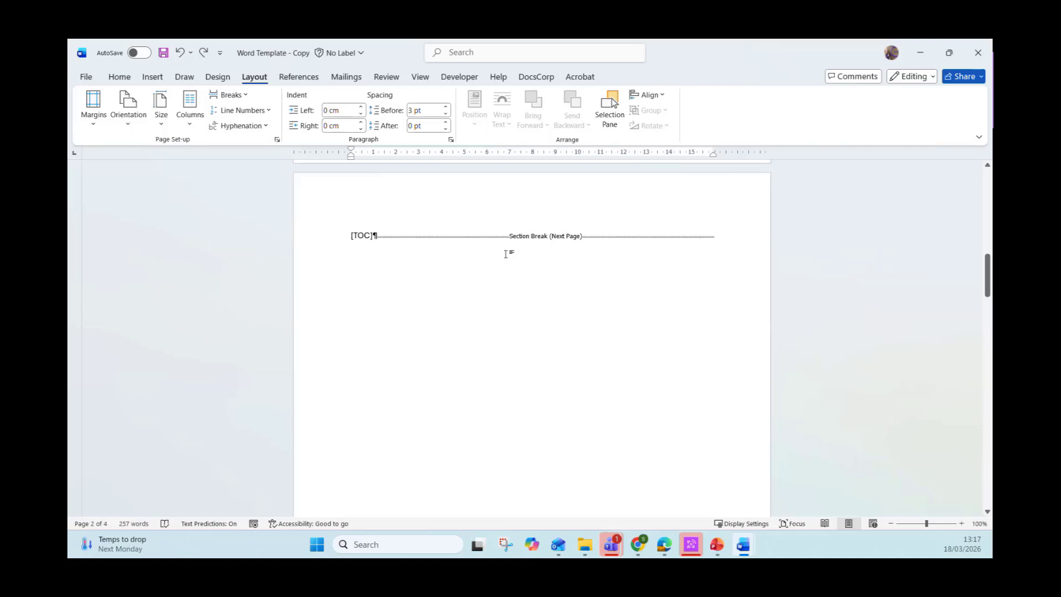
scroll(505, 251, "up", 4)
scroll(434, 273, "down", 5)
scroll(428, 288, "down", 10)
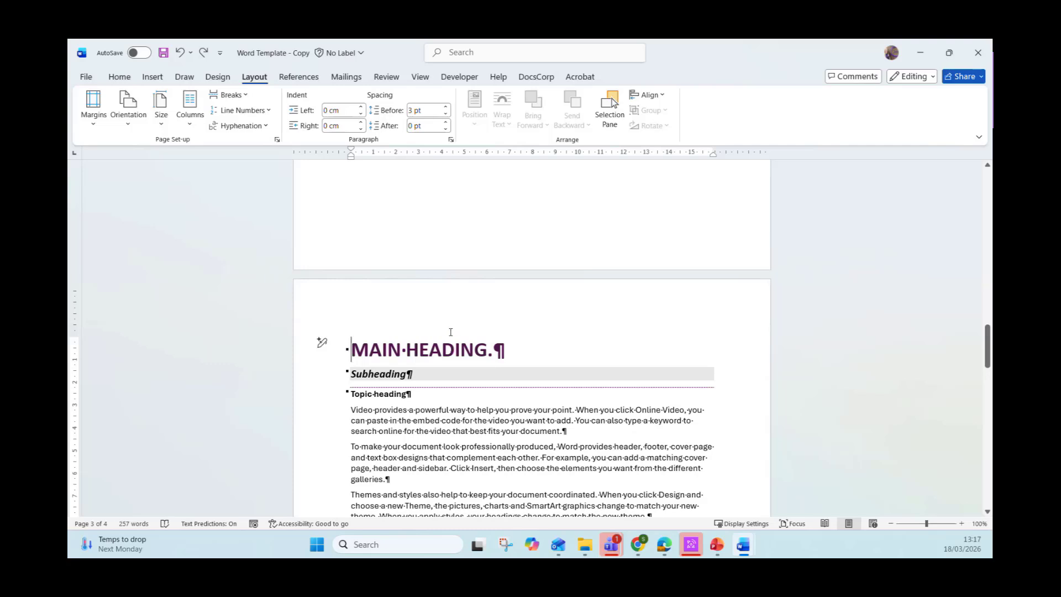
Open the header on the main heading page for editing and hide the formatting marks.
key("Down")
scroll(456, 350, "down", 3)
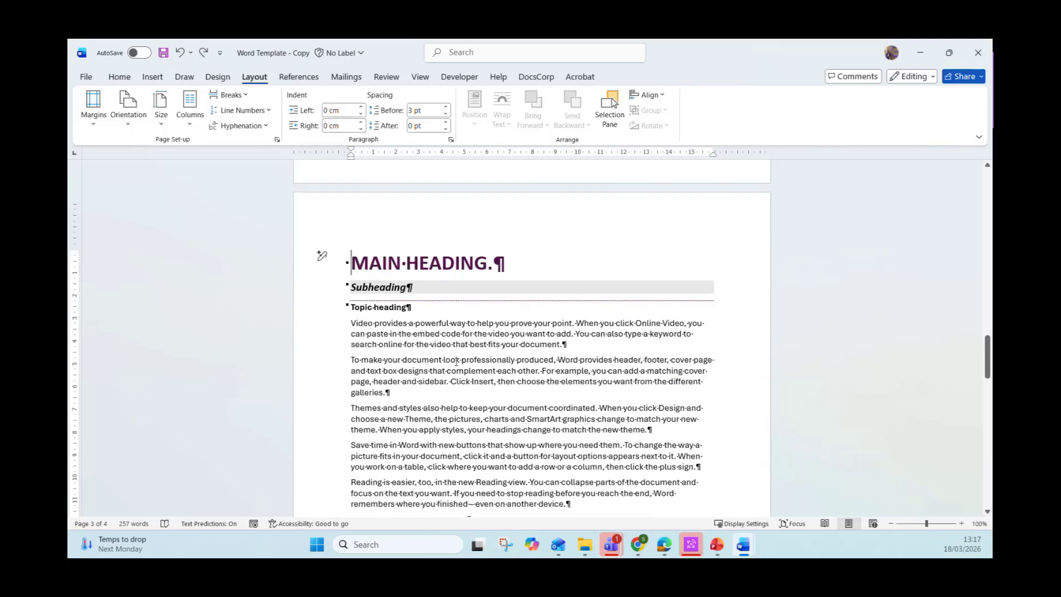
double_click(366, 220)
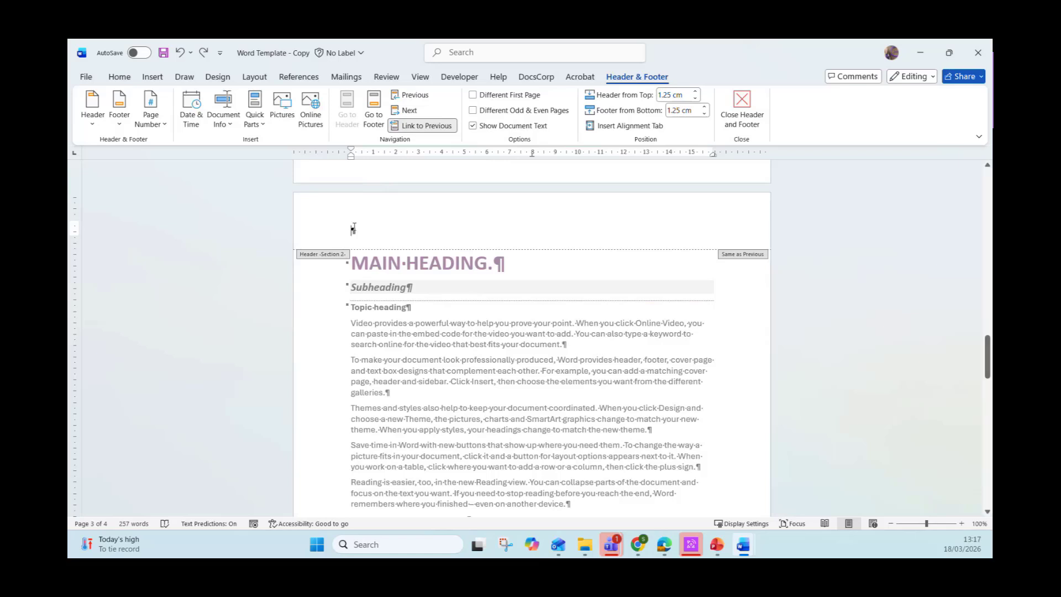
left_click(119, 77)
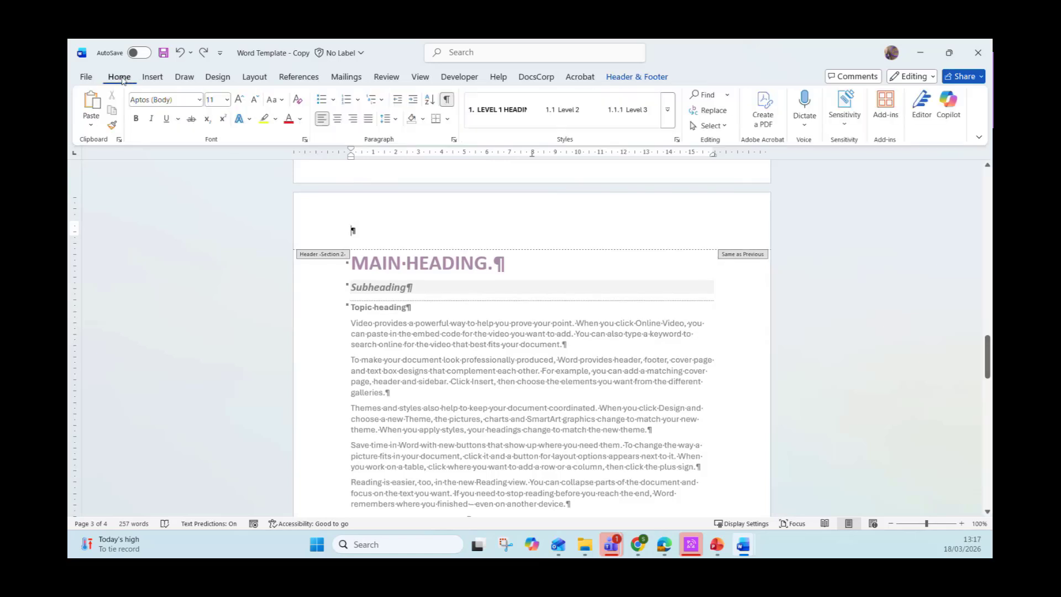
left_click(447, 99)
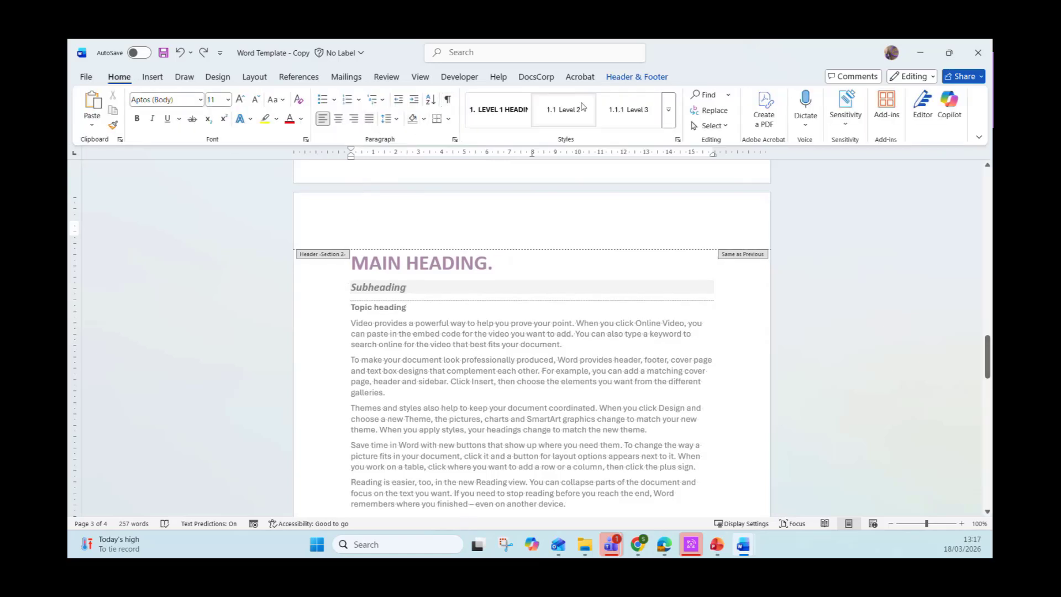
left_click(623, 81)
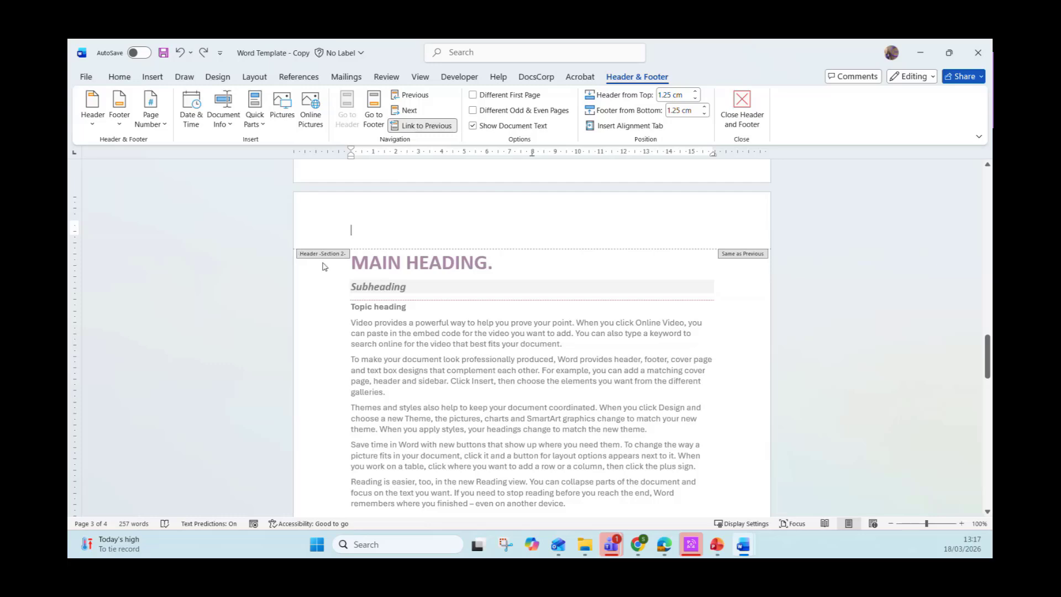
Compare the header section labels on the main heading page and the TOC page.
scroll(333, 305, "down", 4)
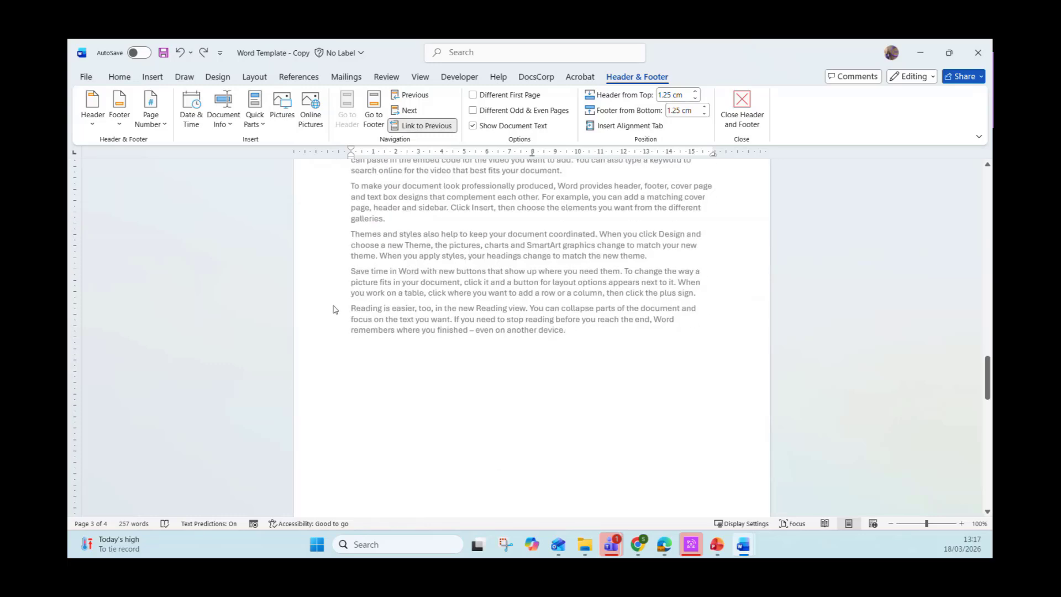
scroll(334, 305, "up", 3)
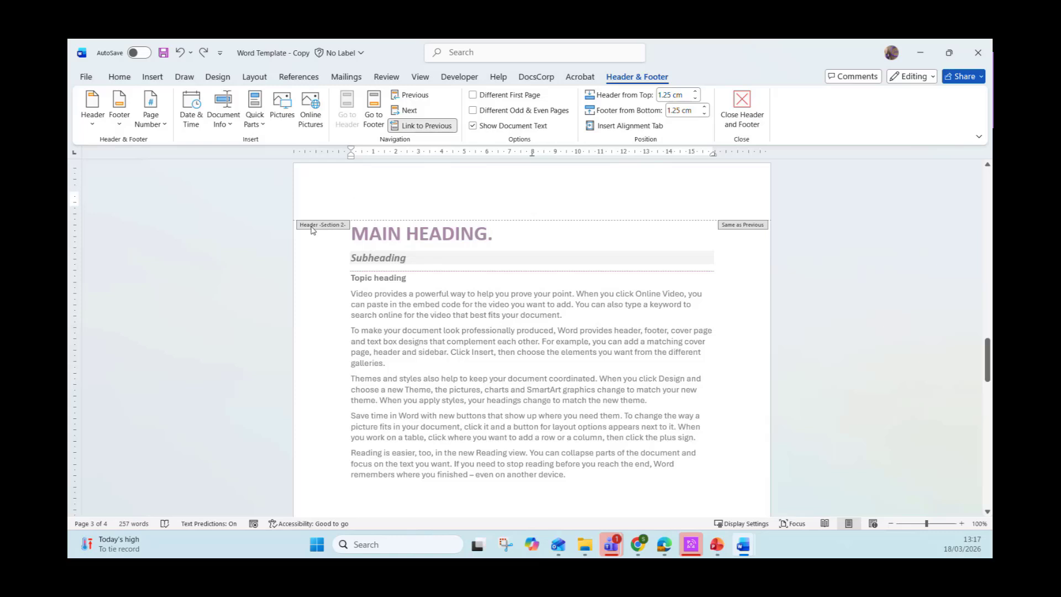
scroll(381, 318, "up", 15)
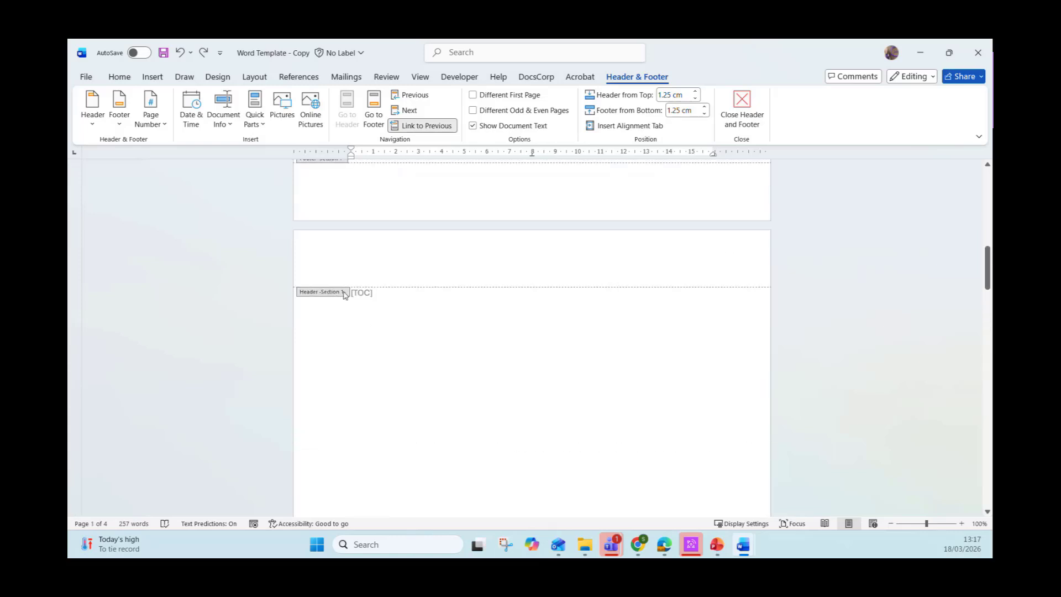
Examine the header and footer section labels on every page, from the cover page to the numbered level headings page.
scroll(348, 301, "up", 2)
scroll(352, 323, "up", 15)
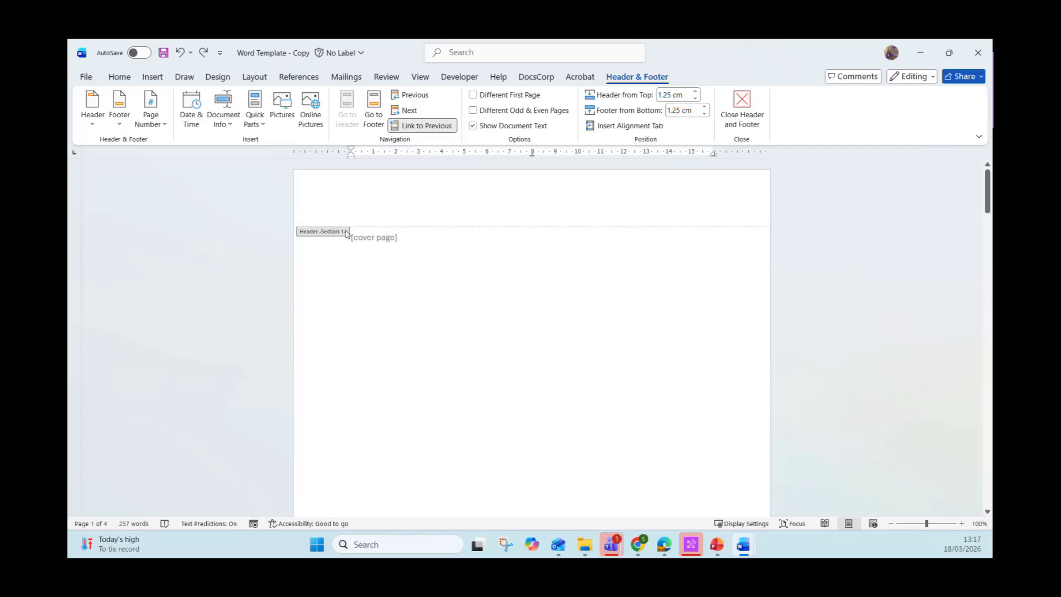
scroll(374, 301, "down", 8)
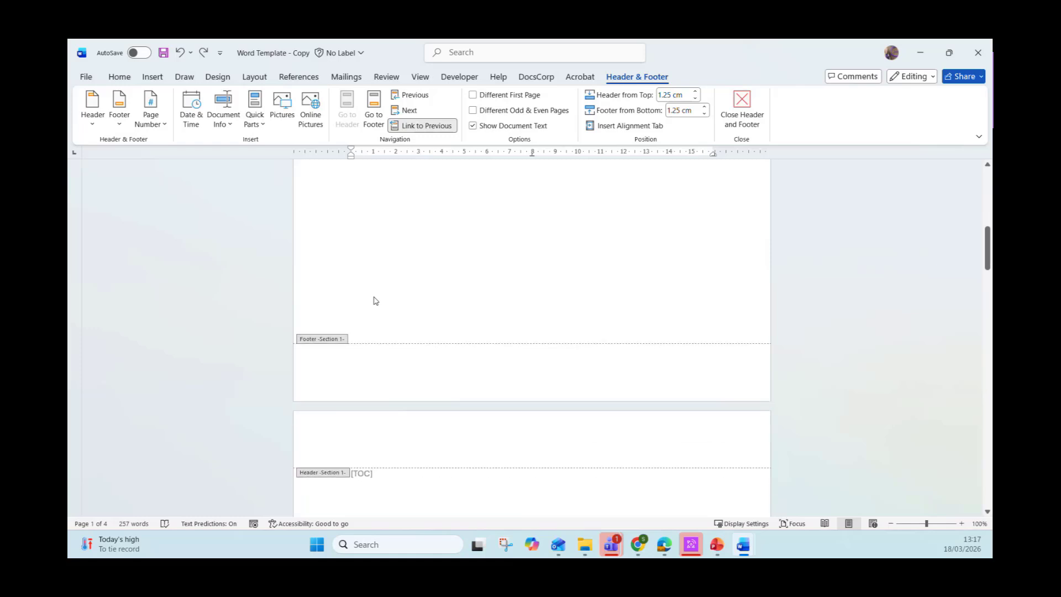
scroll(374, 301, "down", 10)
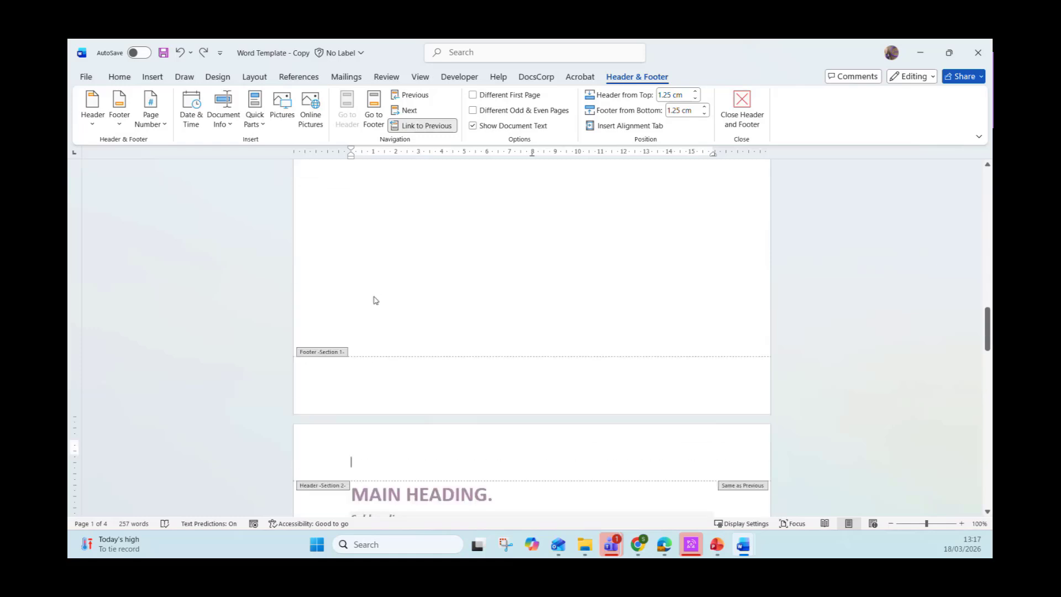
scroll(375, 300, "down", 4)
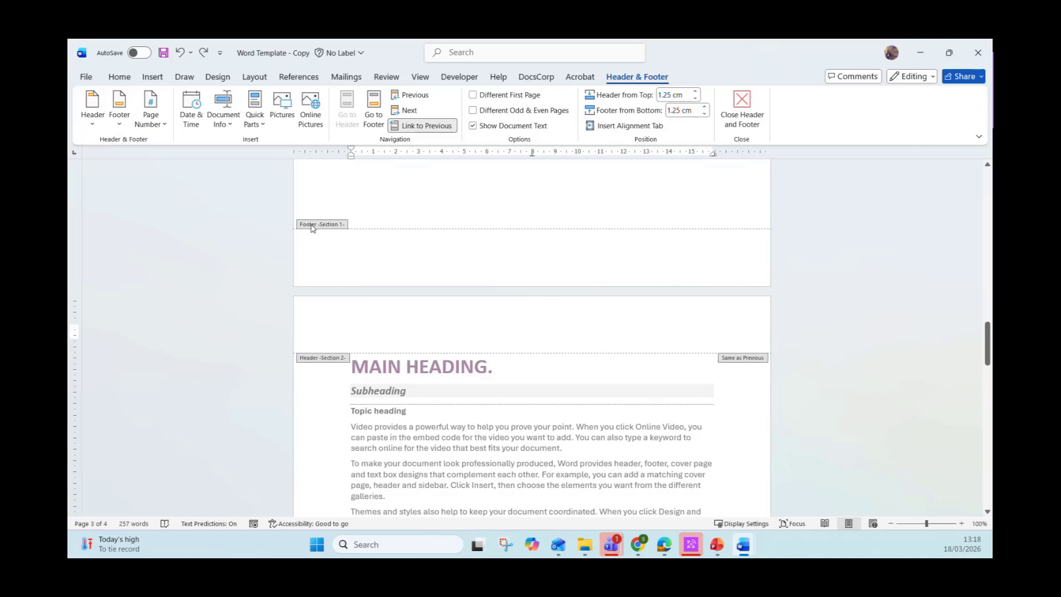
scroll(408, 347, "down", 2)
scroll(406, 348, "down", 15)
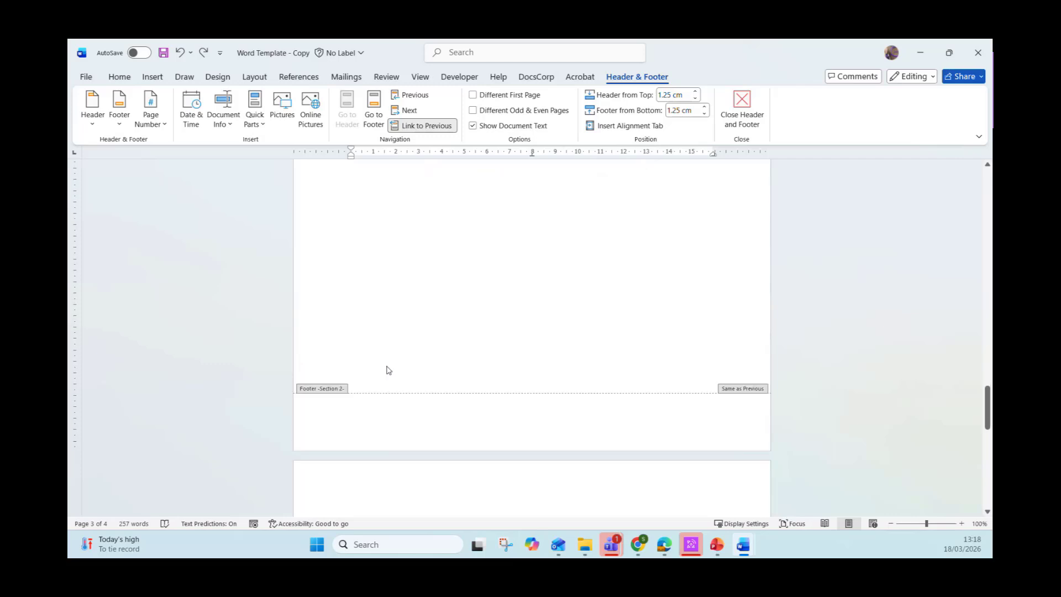
scroll(385, 383, "down", 5)
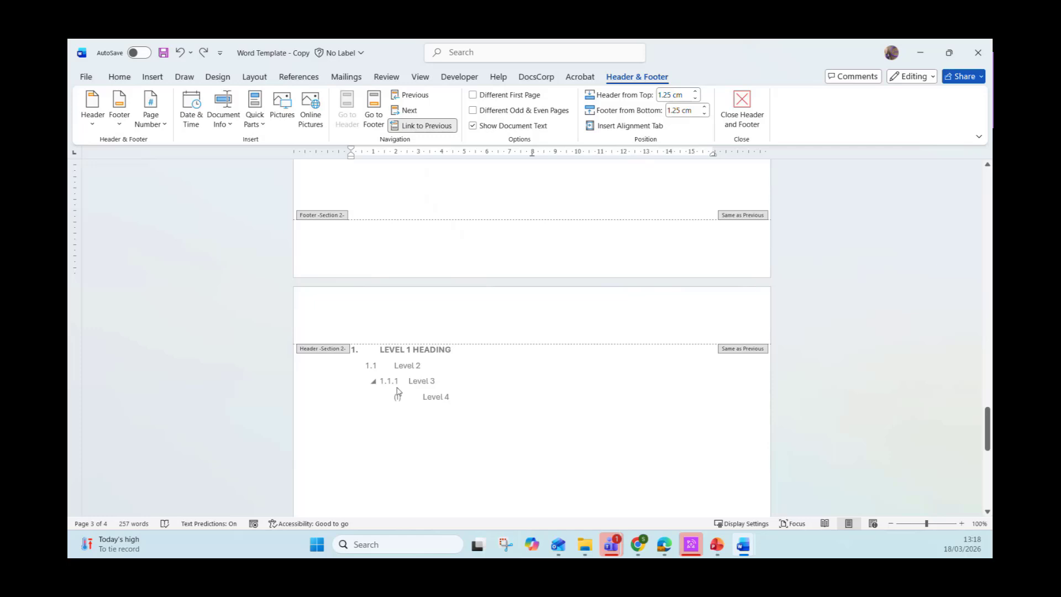
Enter "Quiss Technology" in the linked header of the main heading page and check the TOC page's header.
scroll(398, 391, "up", 8)
scroll(397, 392, "up", 10)
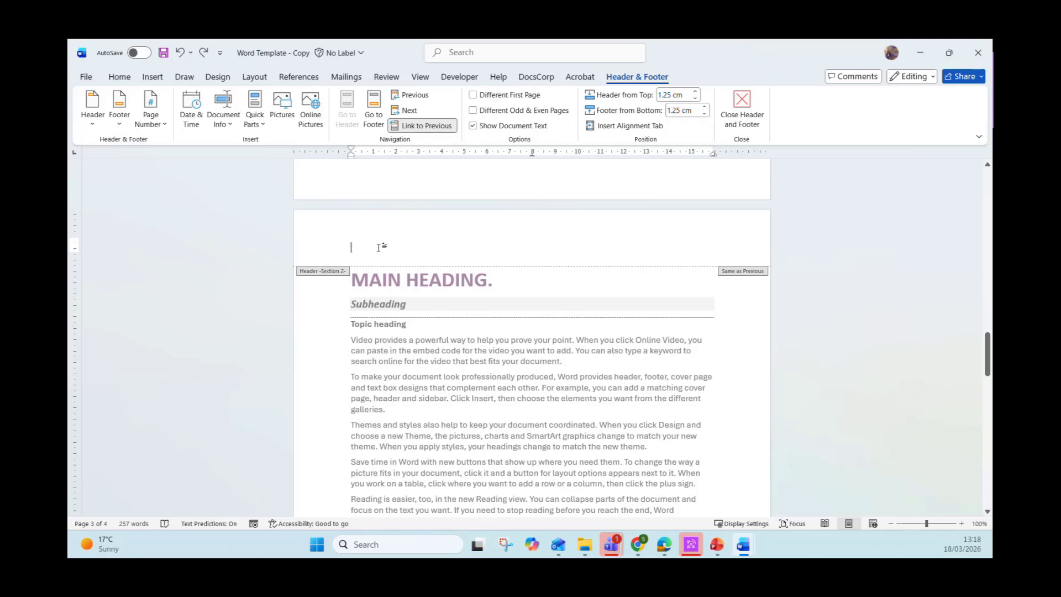
type("Q")
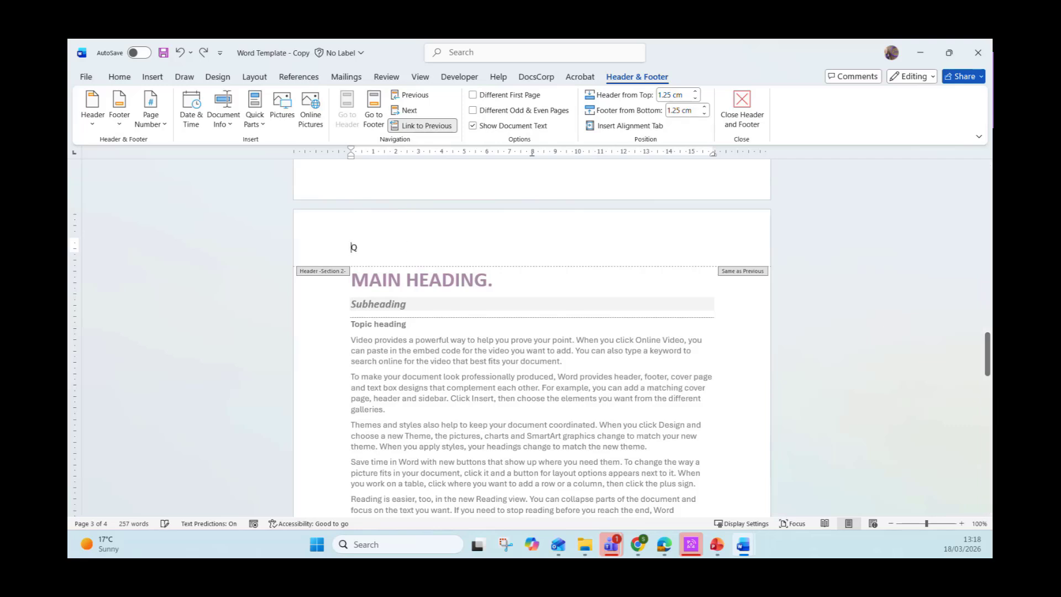
type("uiss Tec")
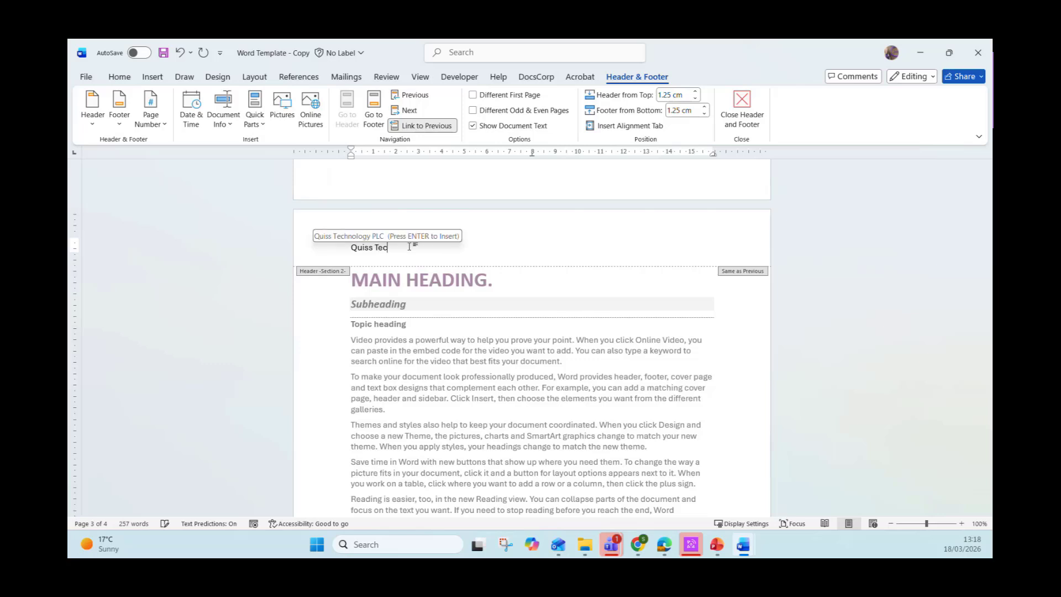
type("hnology")
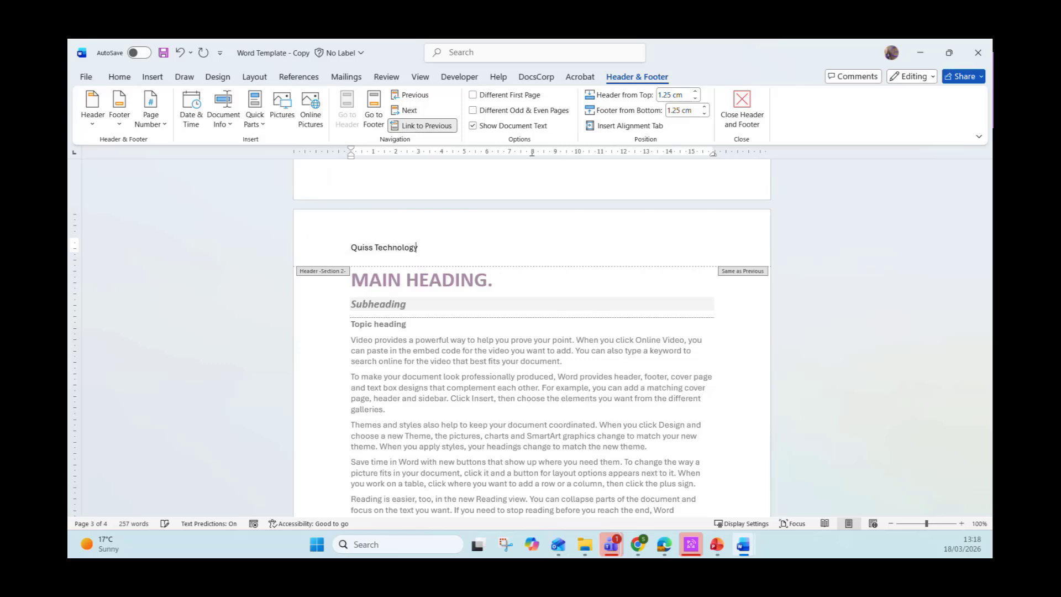
scroll(468, 349, "up", 5)
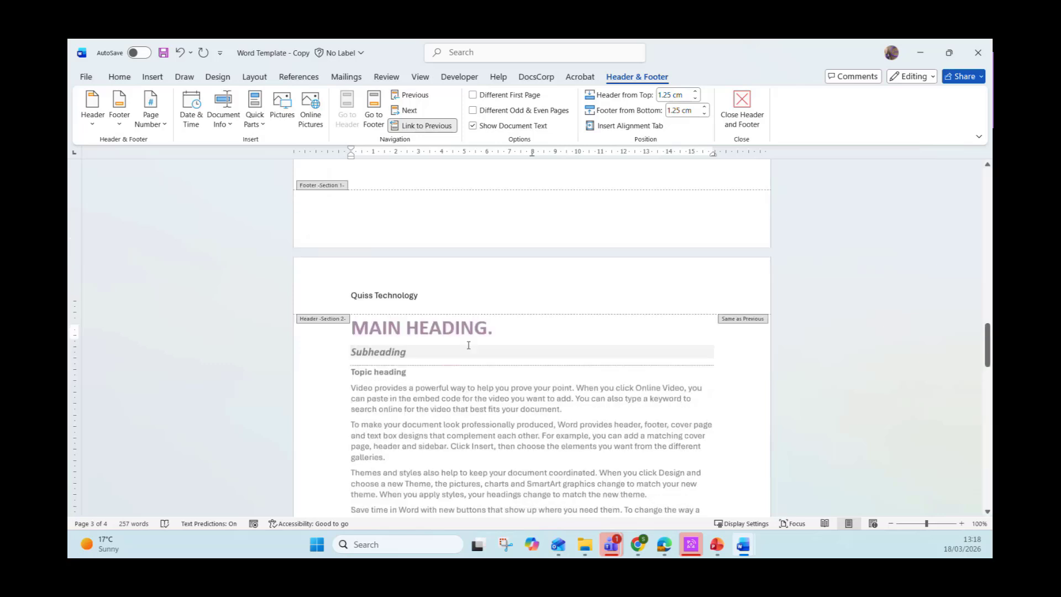
scroll(469, 349, "up", 8)
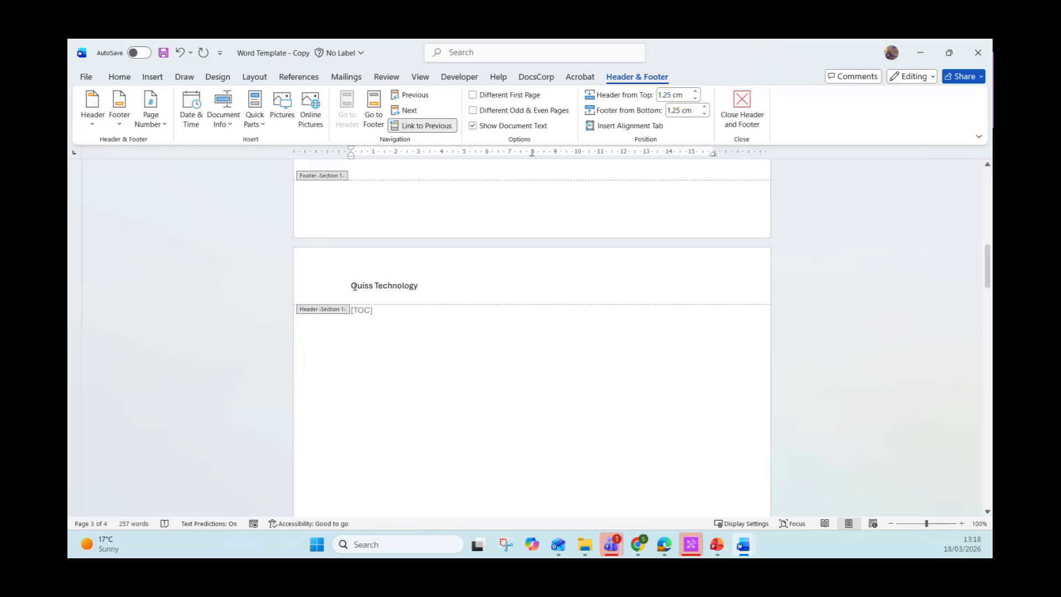
Delete the header text on the main heading page and unlink the section 2 header from the previous section.
scroll(337, 312, "down", 5)
scroll(391, 379, "down", 4)
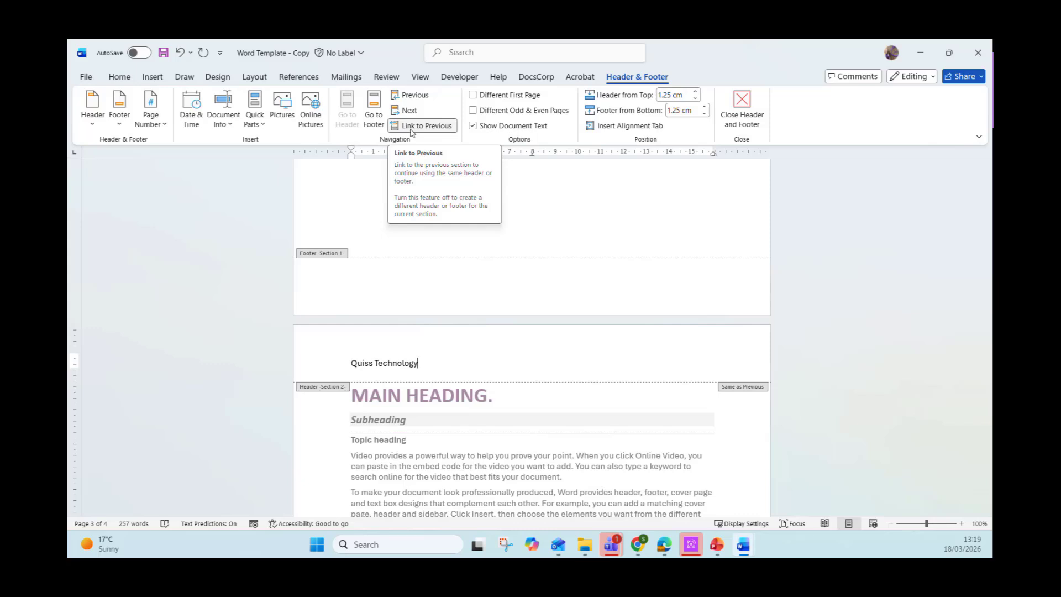
scroll(395, 387, "down", 1)
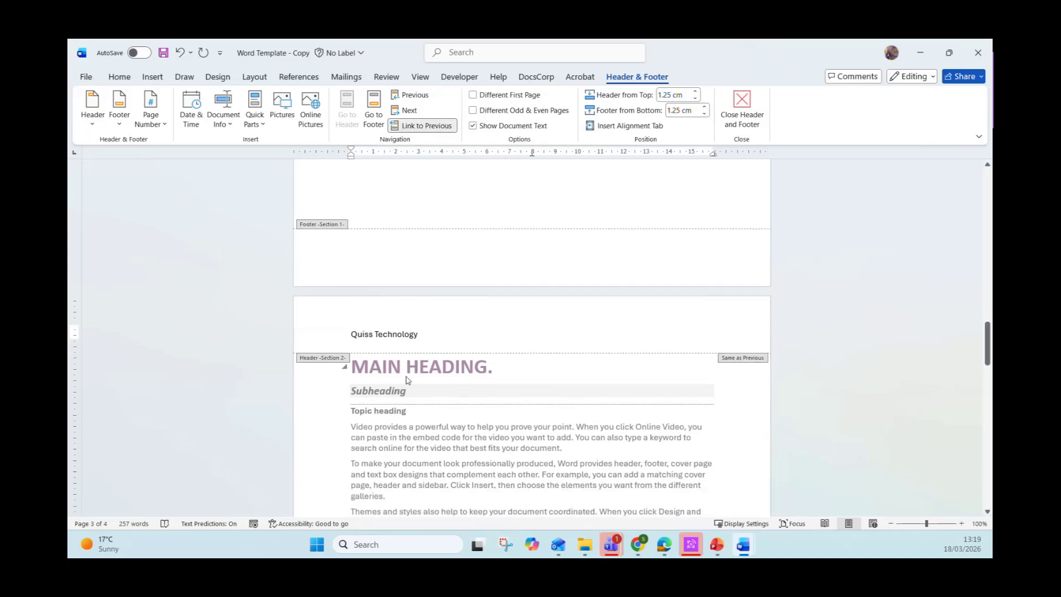
left_click_drag(418, 334, 350, 334)
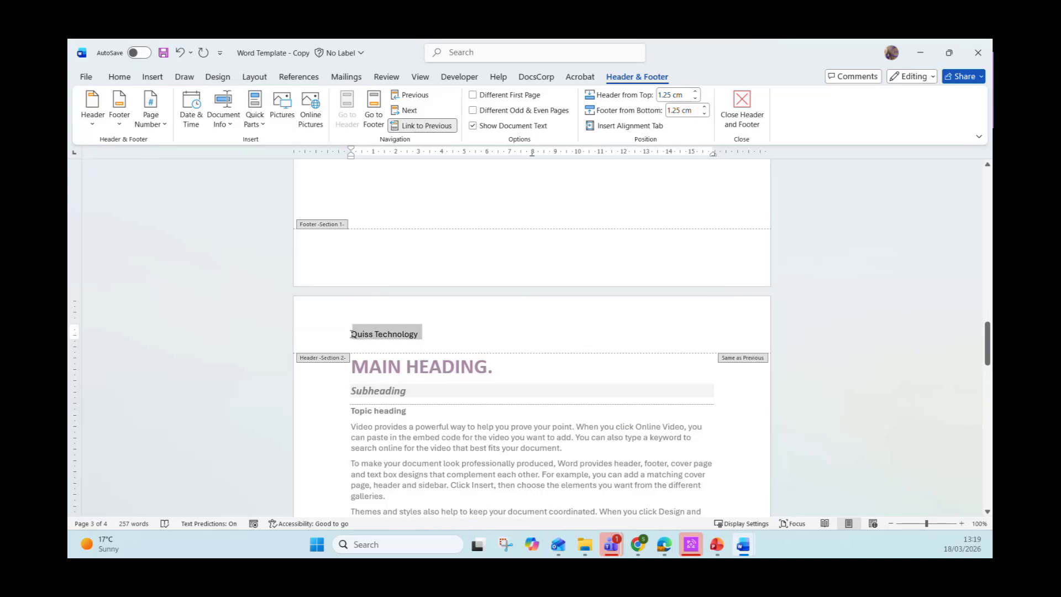
key("BackSpace")
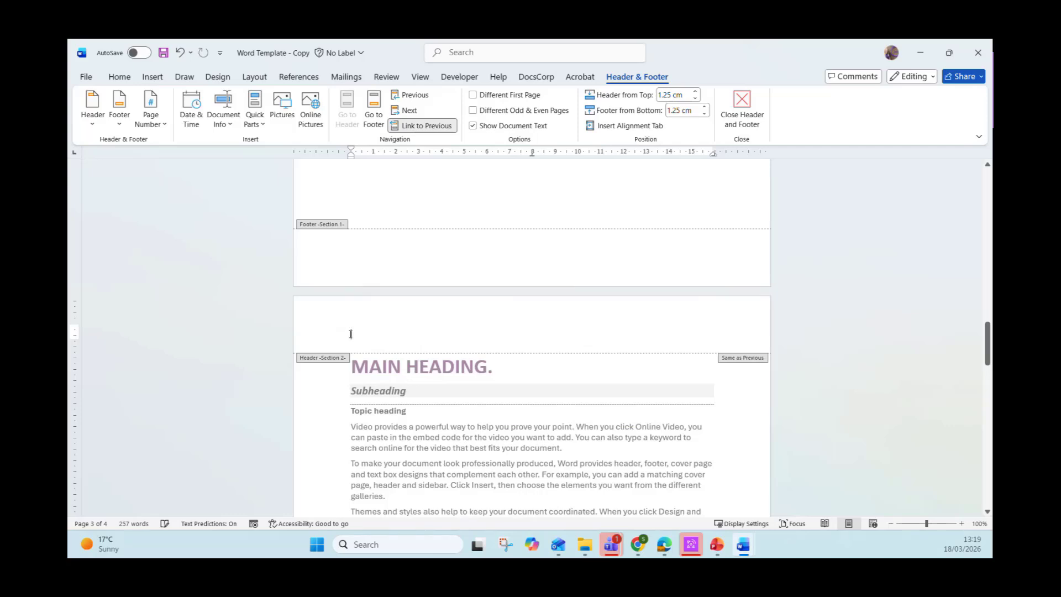
left_click(409, 126)
scroll(425, 298, "down", 4)
scroll(430, 330, "up", 4)
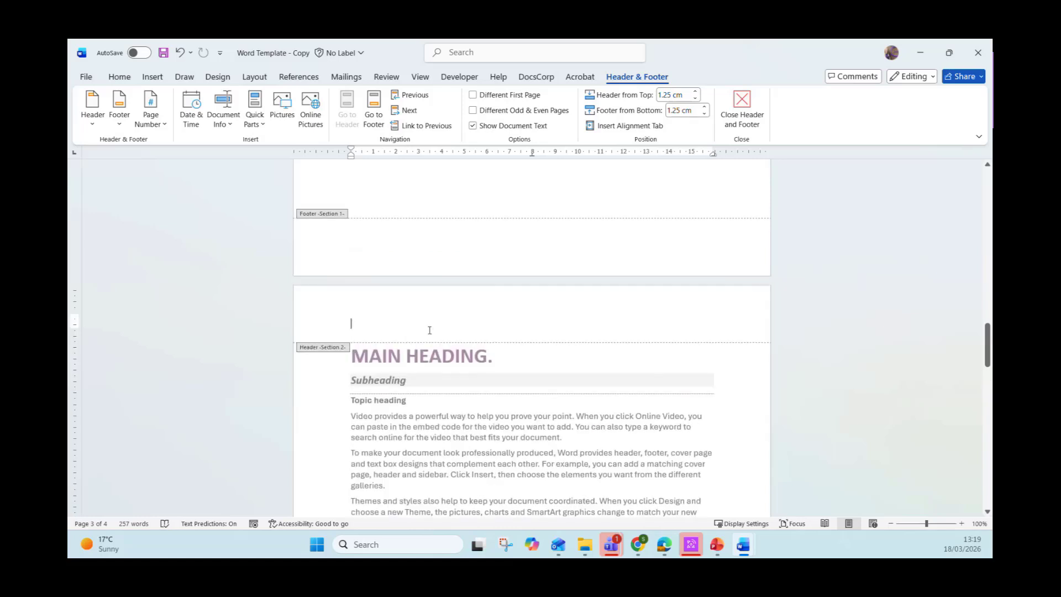
Enter "Quiss Technology" in the unlinked section 2 header and compare it with the TOC page's header.
type("Quiss Technol")
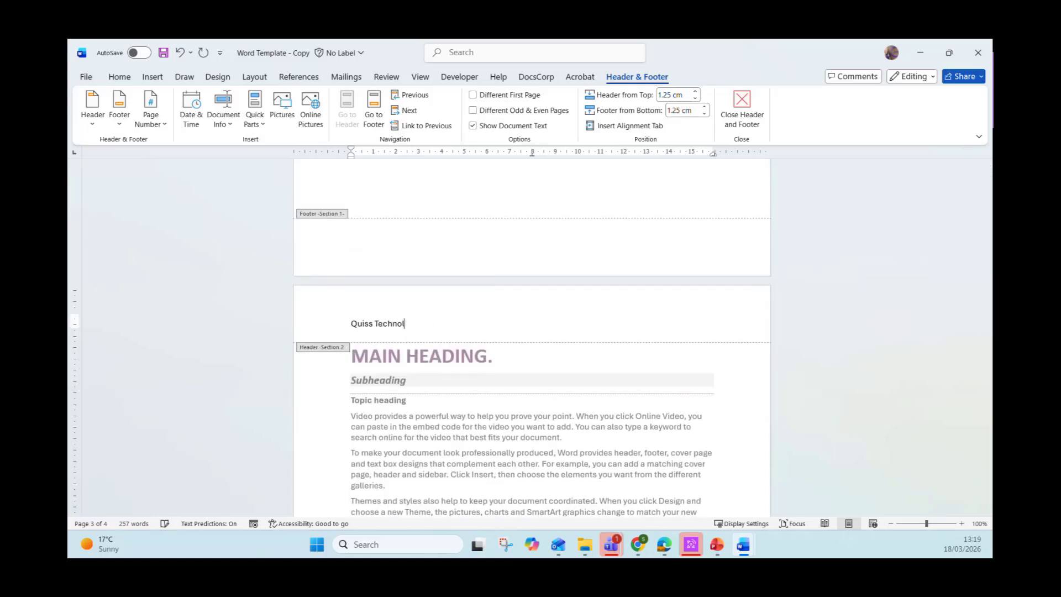
type("ogy")
scroll(454, 361, "up", 10)
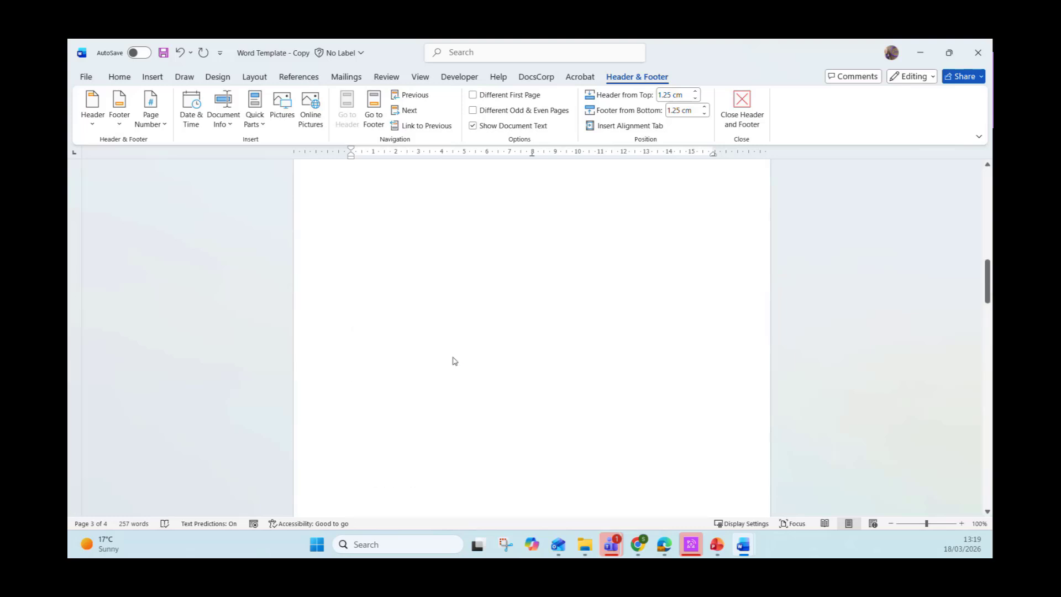
scroll(454, 361, "up", 3)
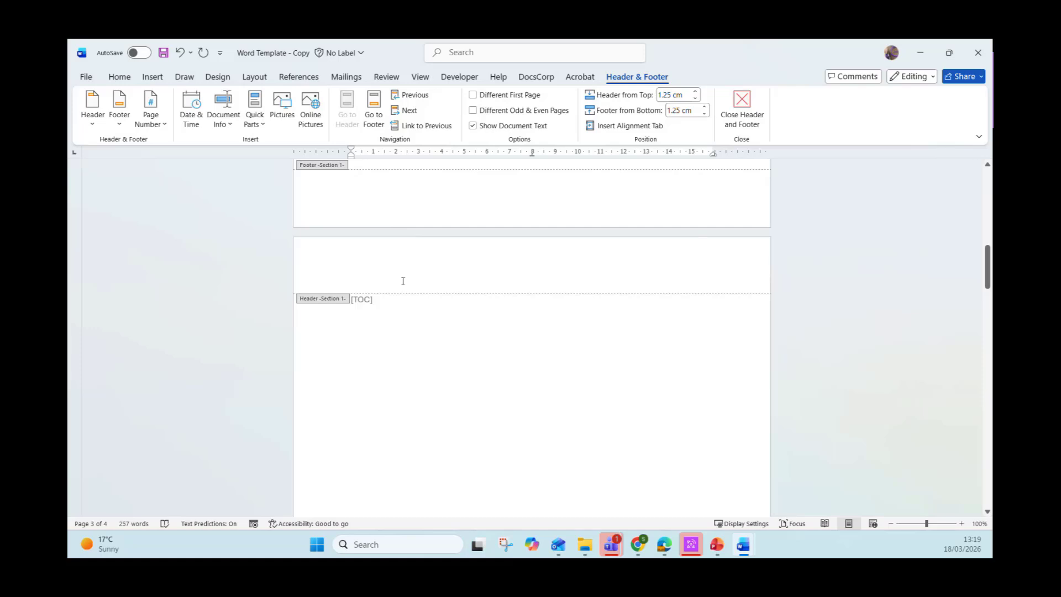
scroll(428, 320, "down", 9)
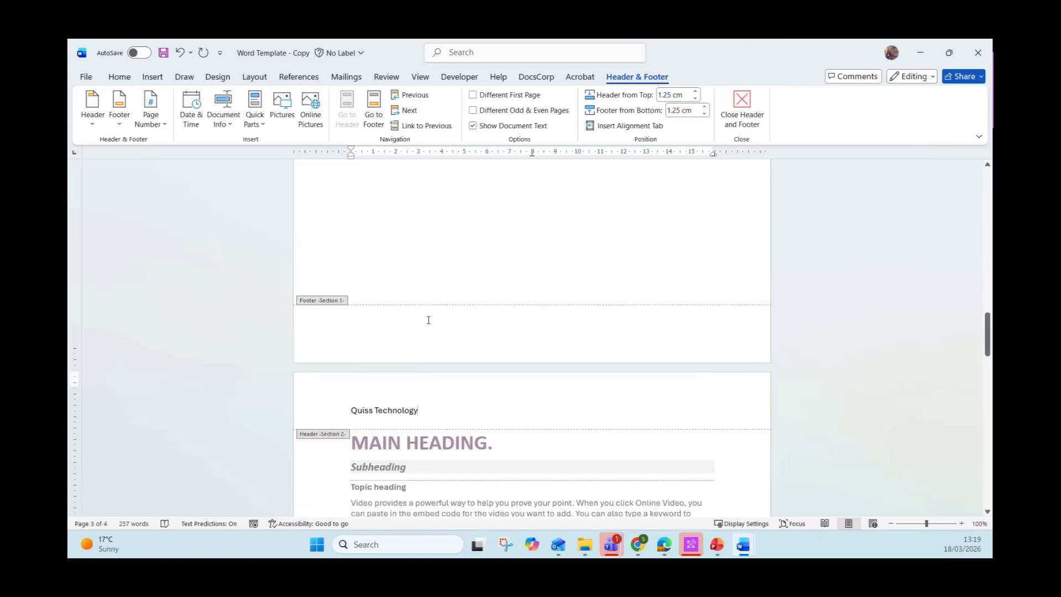
scroll(429, 320, "down", 4)
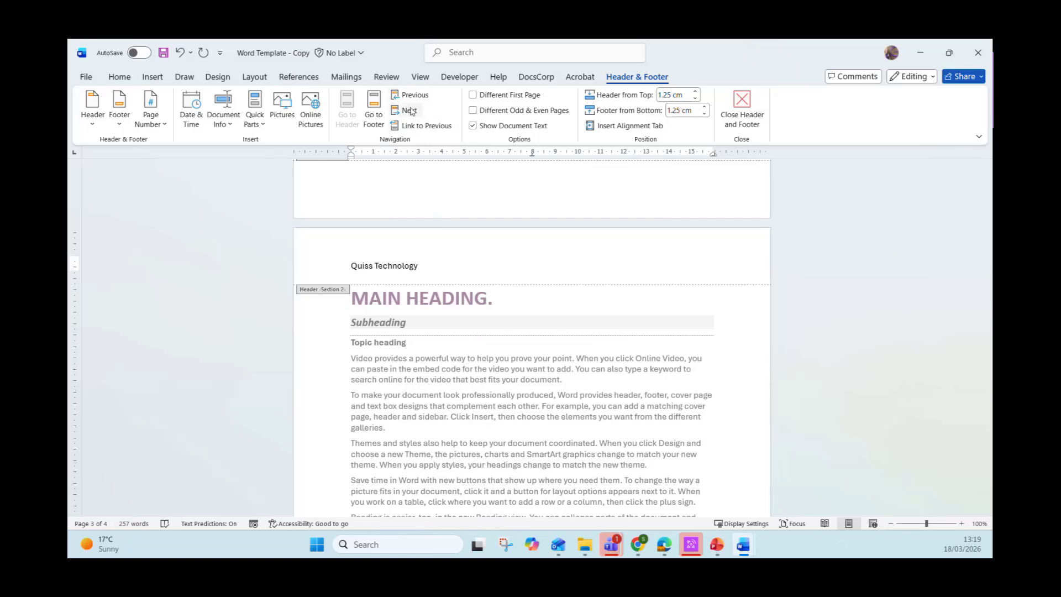
Move between the section 1 and section 2 headers and the section 2 footer, ending in the section 2 header.
scroll(431, 204, "up", 5)
scroll(429, 208, "down", 4)
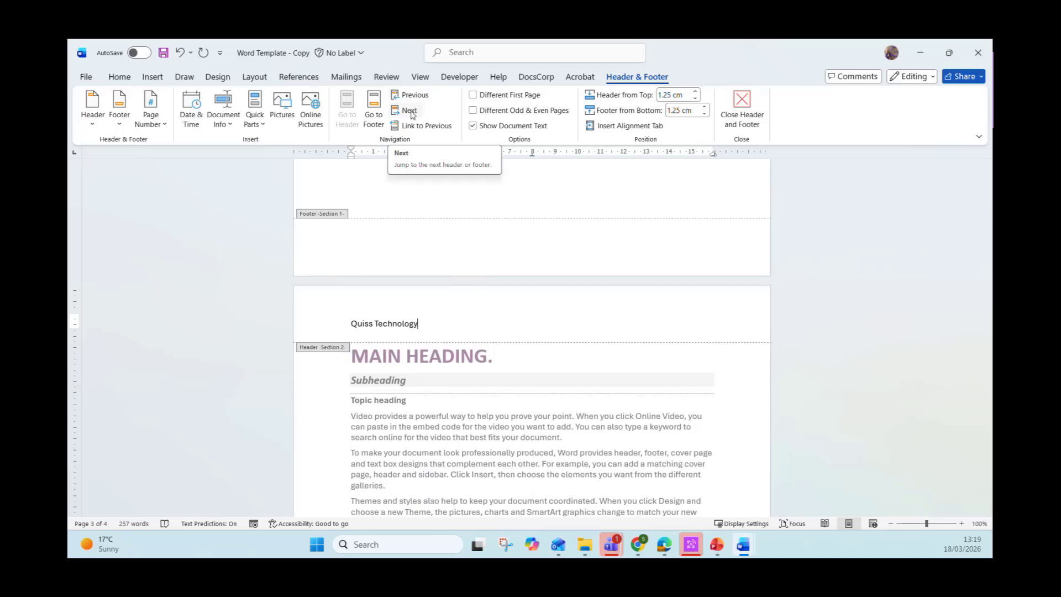
left_click(409, 96)
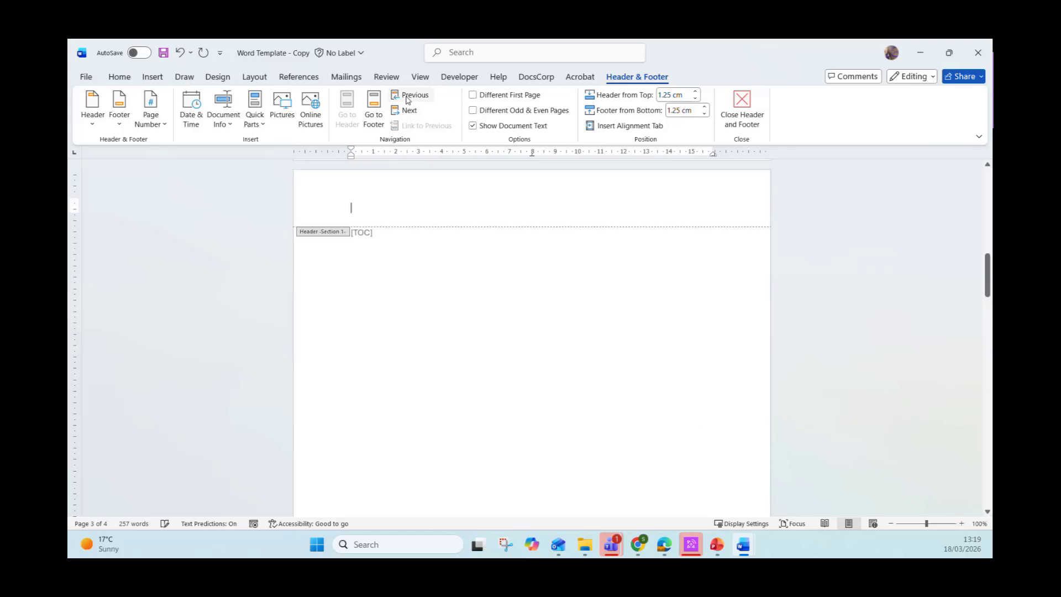
left_click(410, 111)
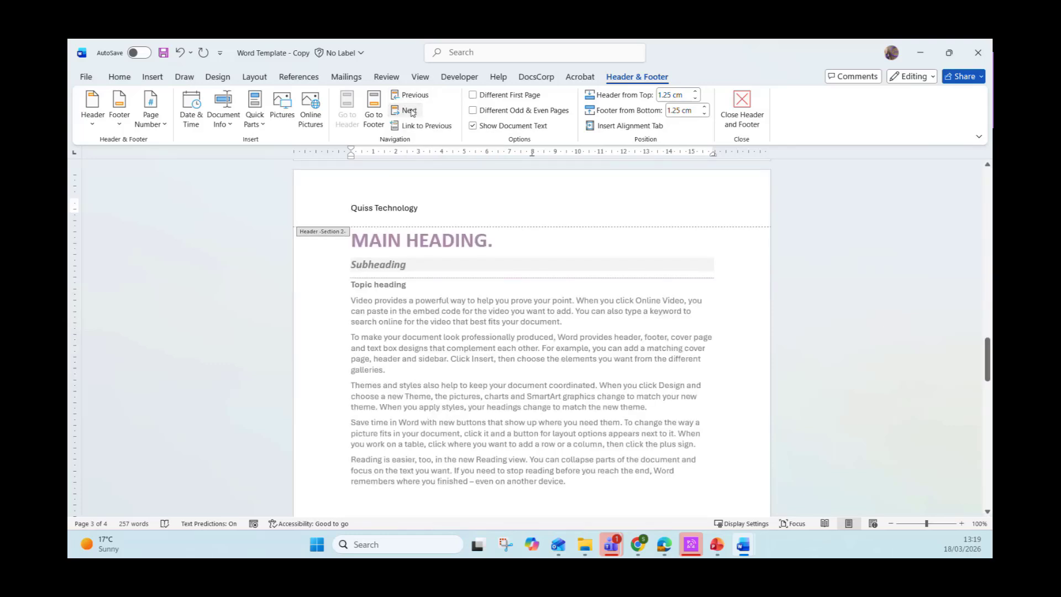
left_click(410, 112)
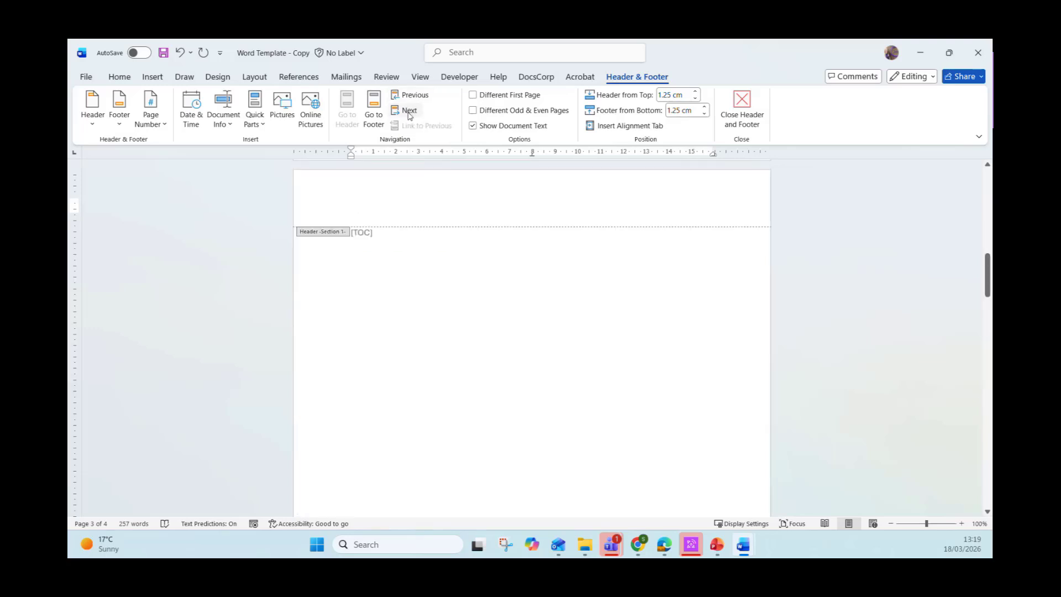
left_click(410, 112)
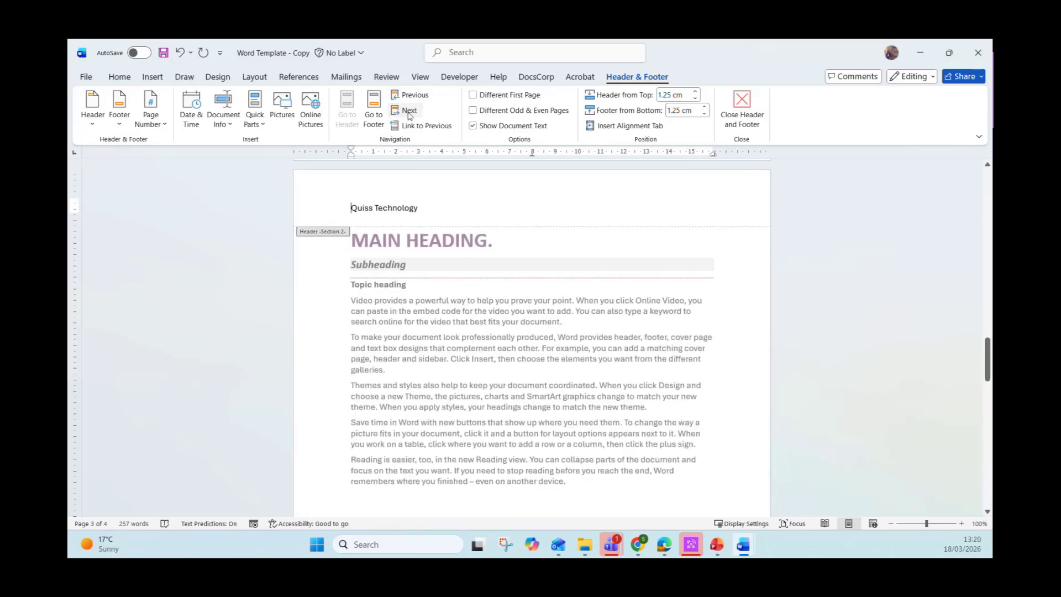
left_click(369, 127)
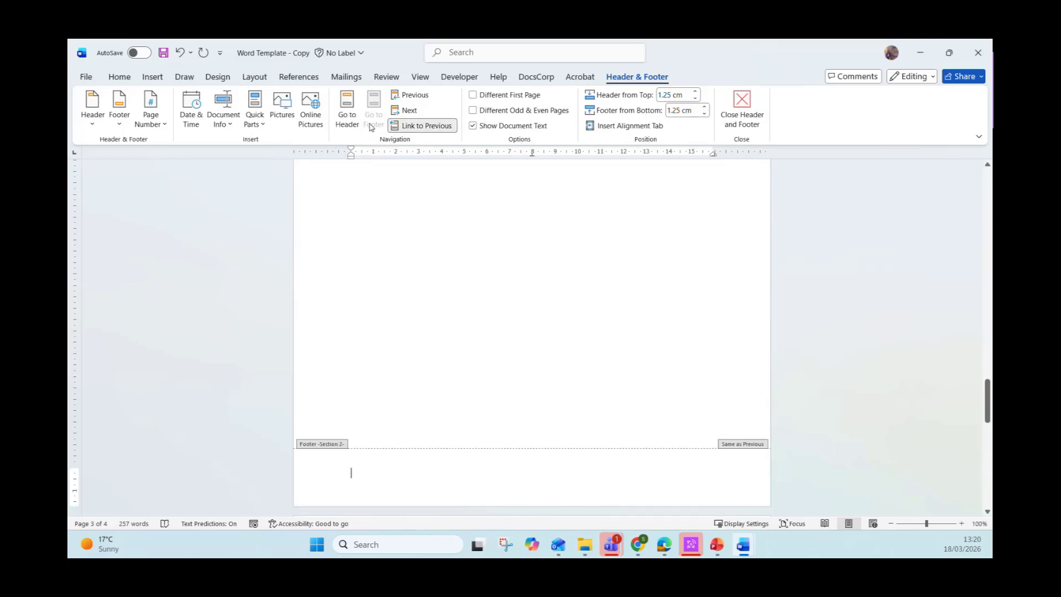
left_click(354, 125)
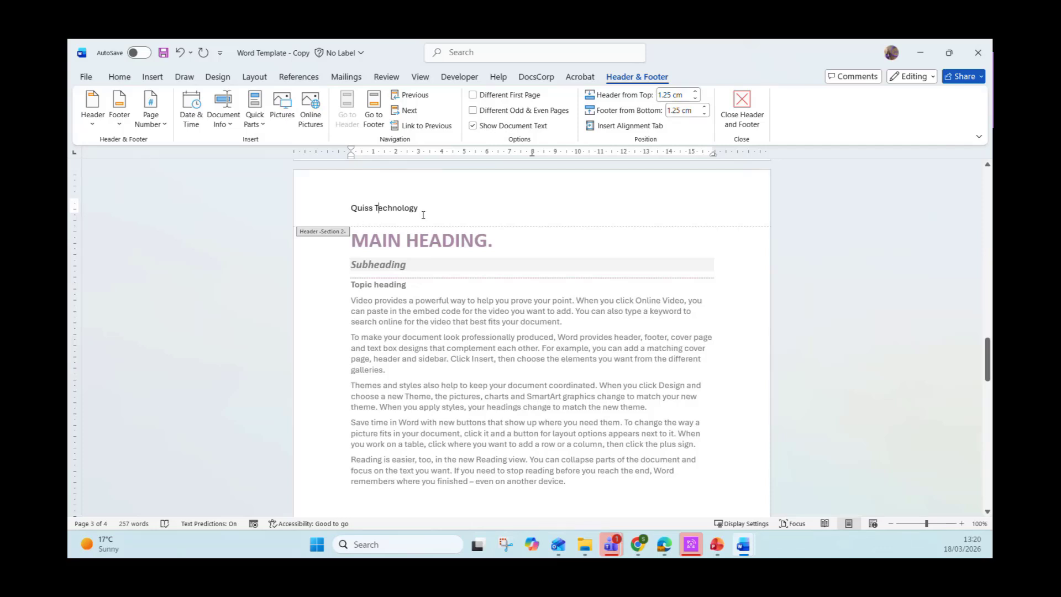
Reduce the font size of "Quiss Technology" in the section 2 header to 9, keeping regular weight.
left_click_drag(351, 208, 419, 207)
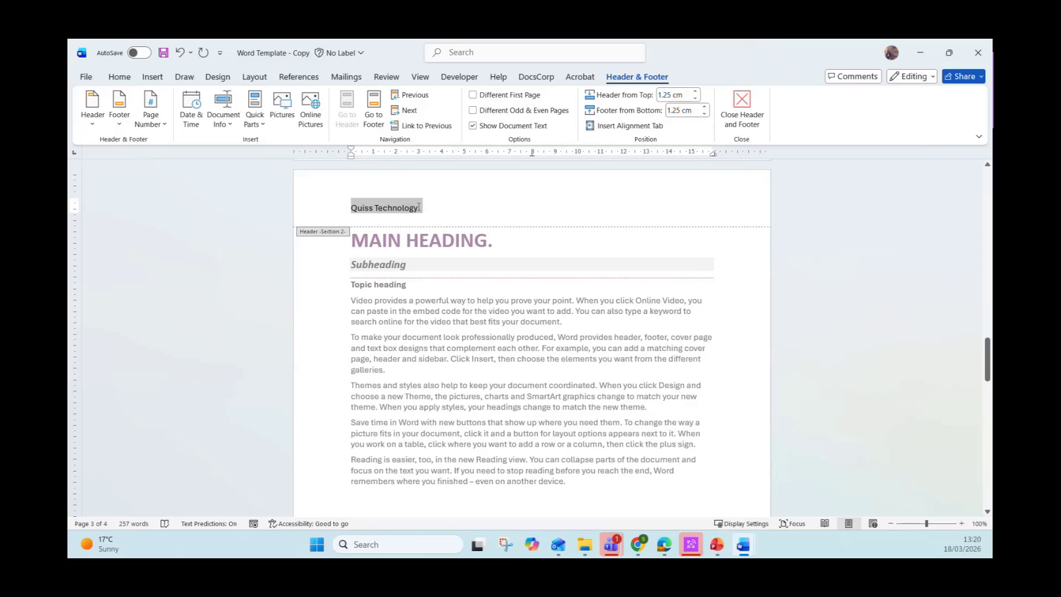
left_click(119, 77)
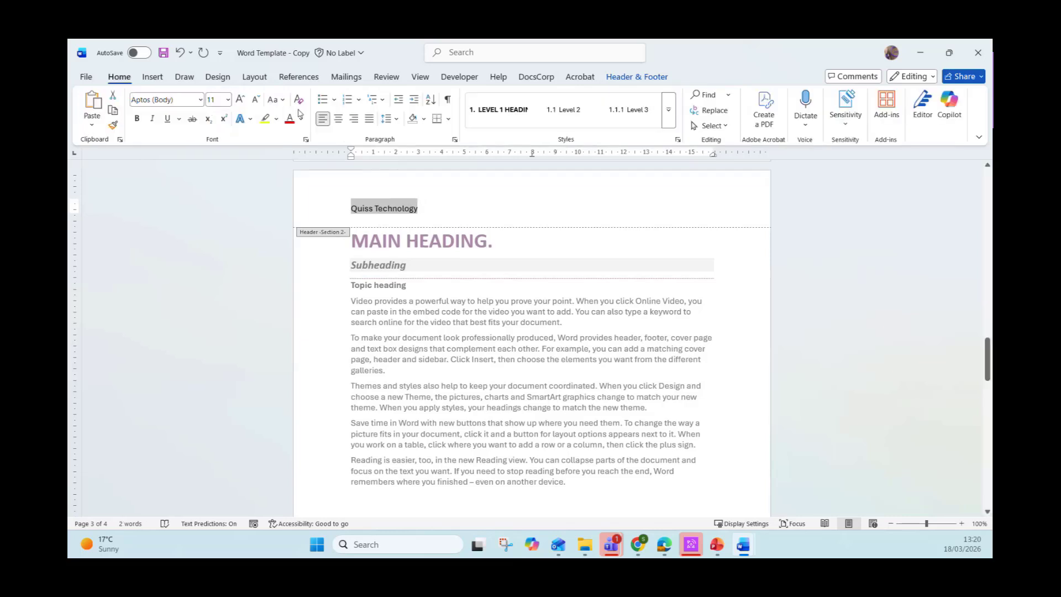
left_click(256, 102)
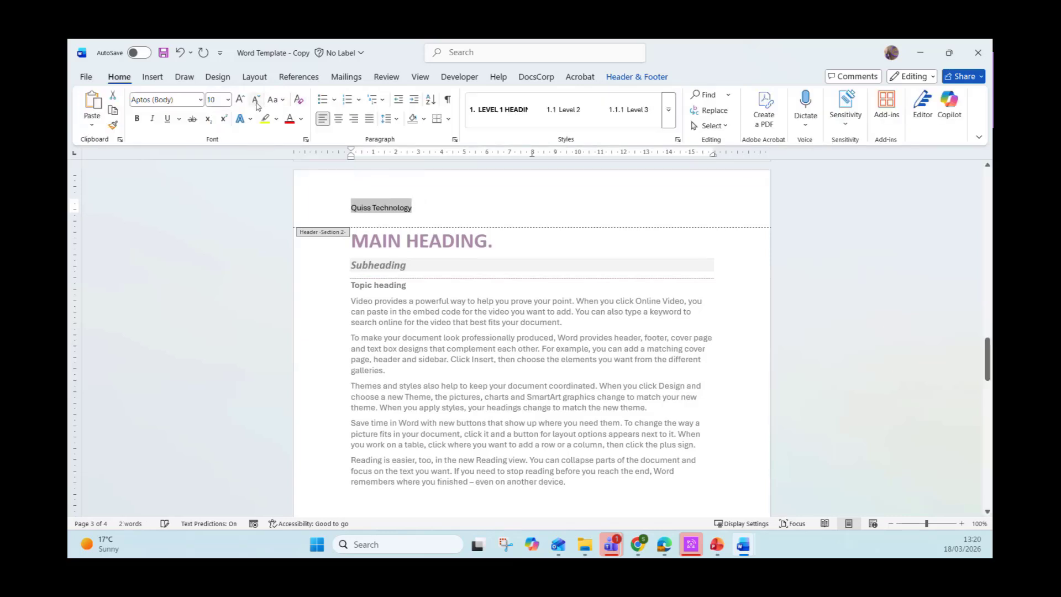
left_click(255, 103)
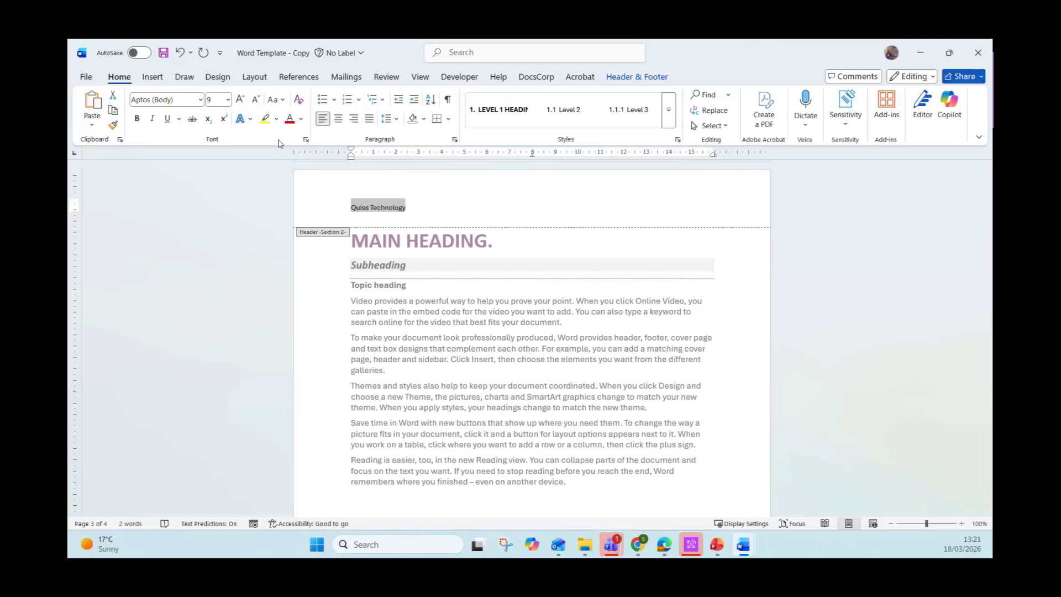
left_click(137, 119)
left_click(137, 120)
Examine the built-in header and footer designs available for section 2.
left_click(428, 207)
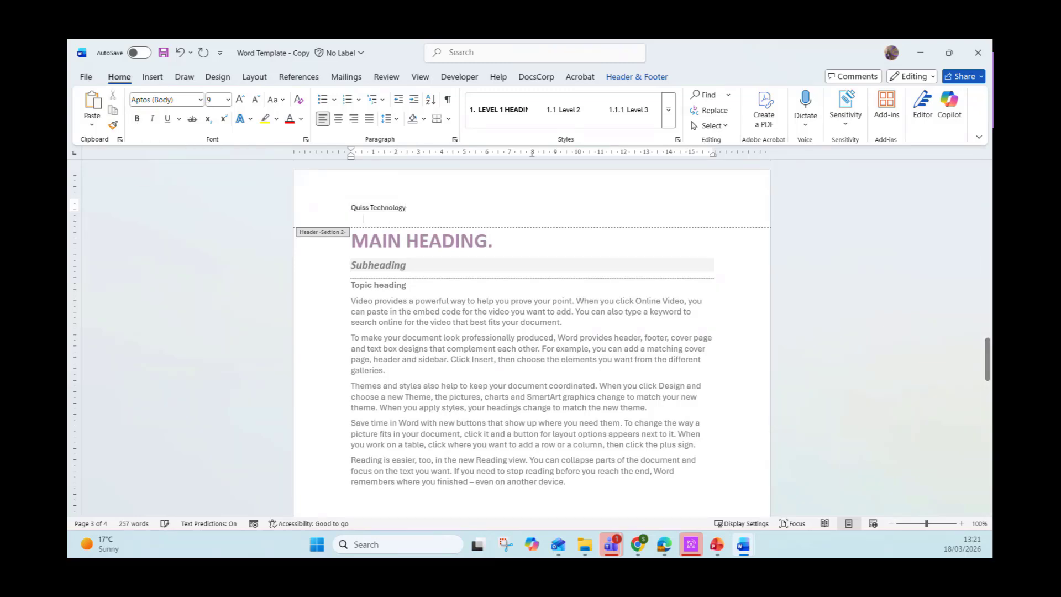
left_click(363, 218)
left_click(637, 76)
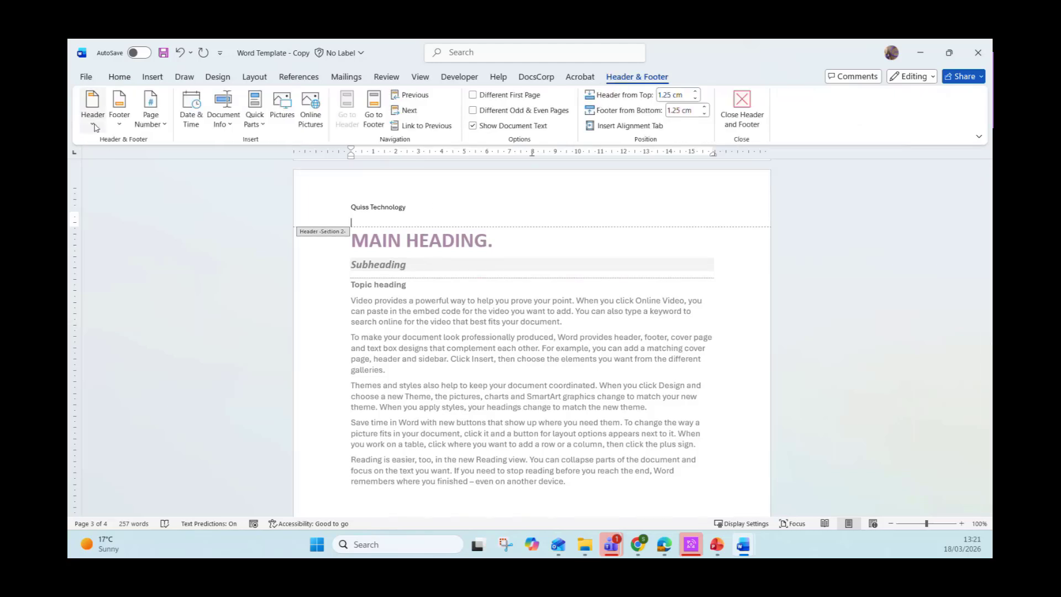
left_click(93, 124)
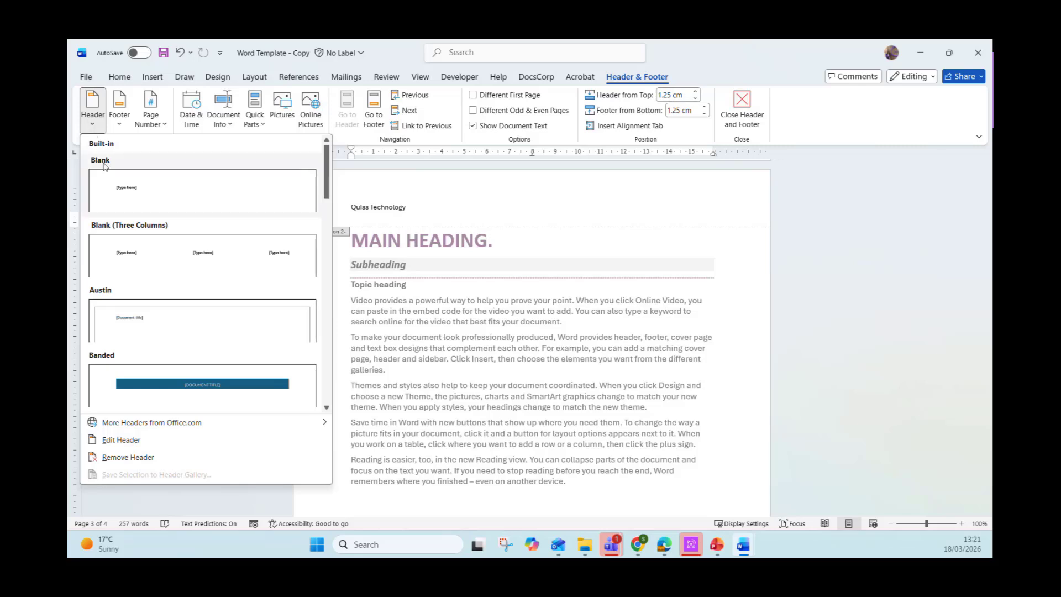
scroll(255, 224, "down", 1)
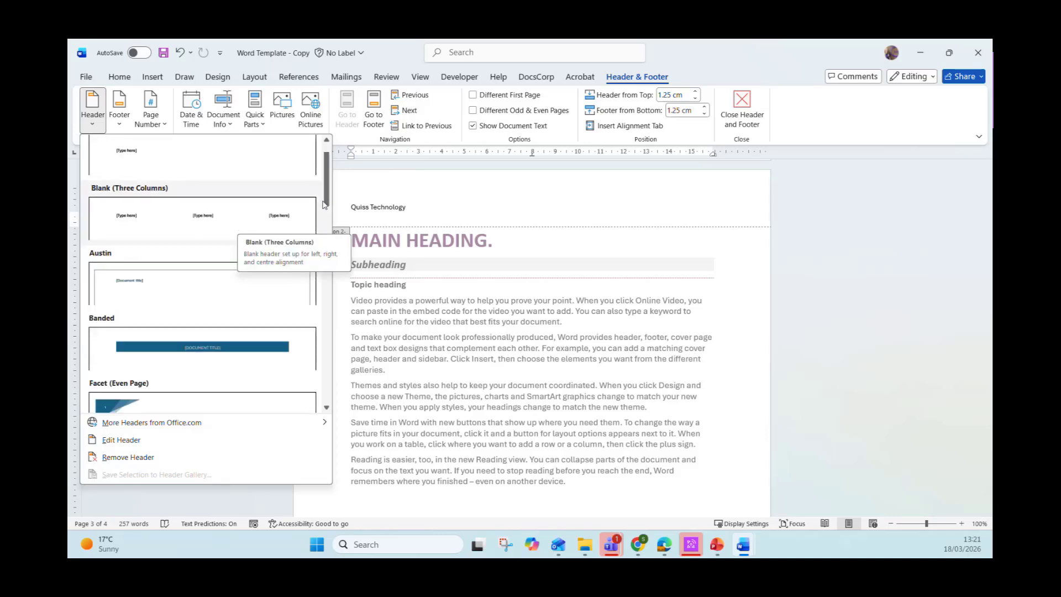
scroll(271, 235, "down", 4)
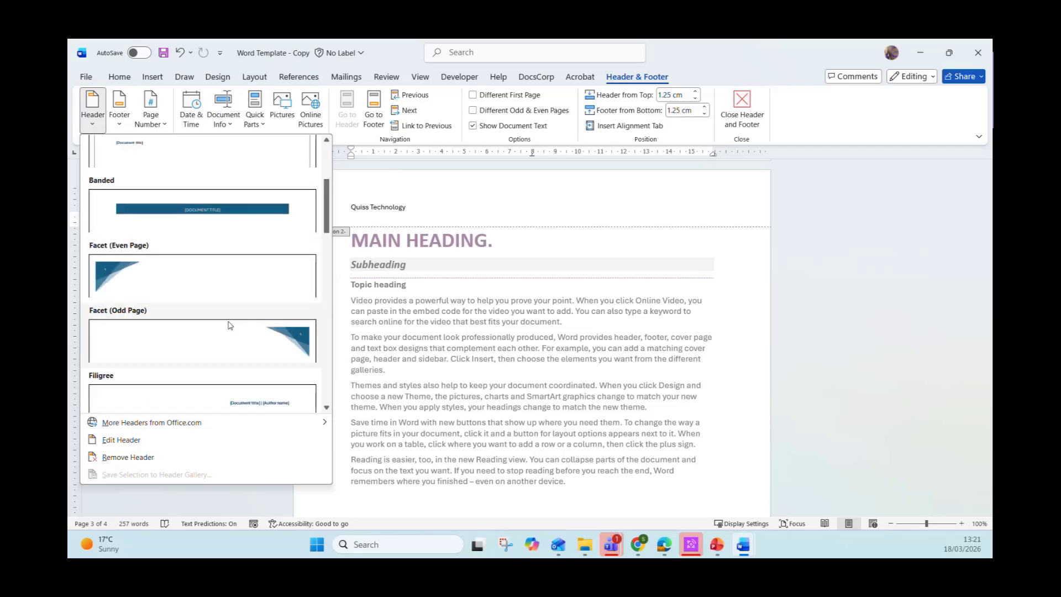
scroll(328, 211, "up", 5)
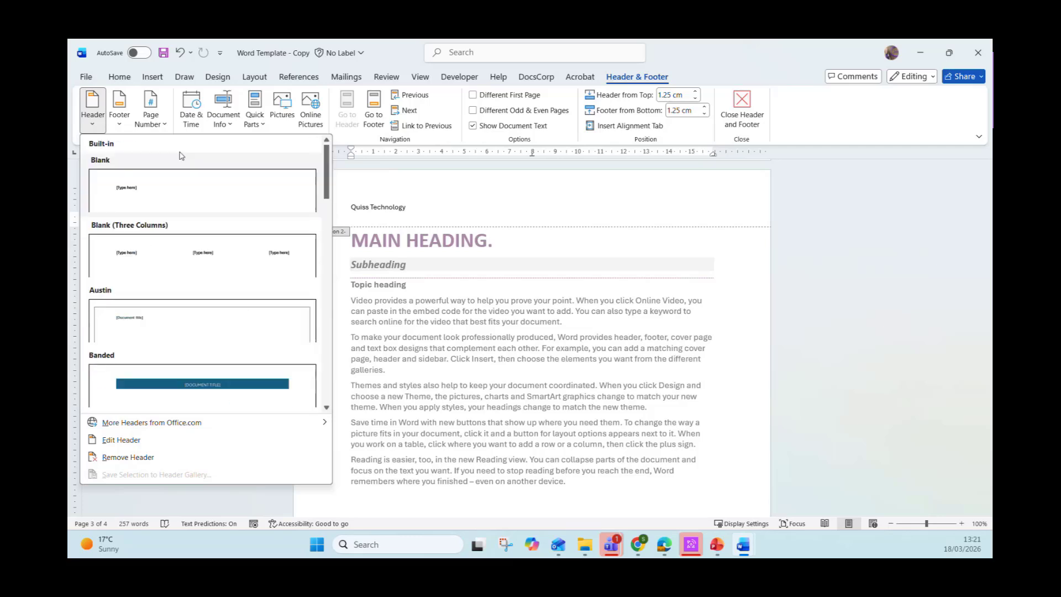
left_click(120, 111)
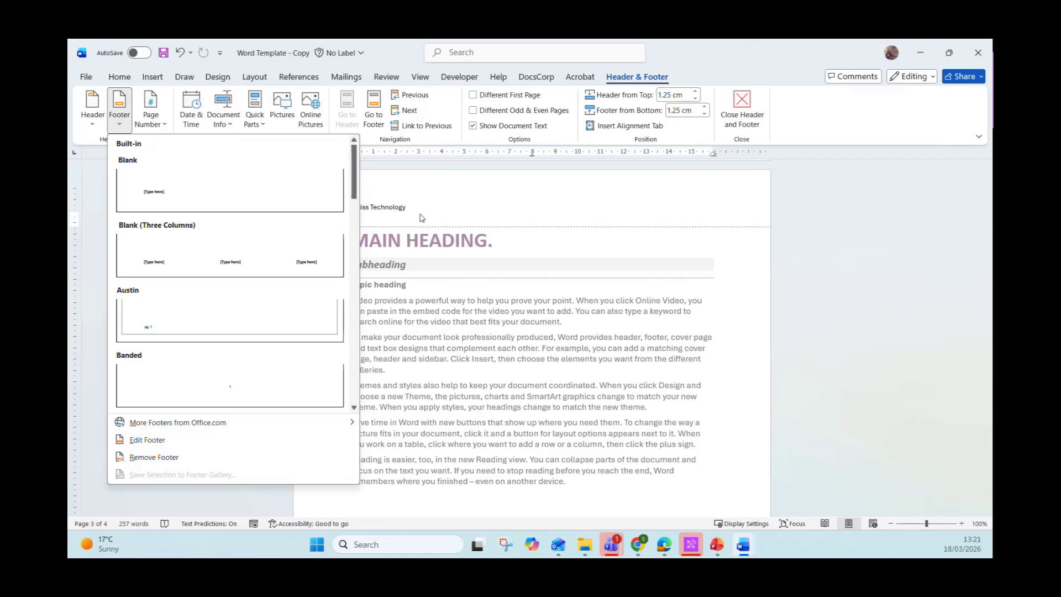
Insert an automatically updating date in the 18/03/2026 format on the line below "Quiss Technology" in the section 2 header.
left_click(403, 219)
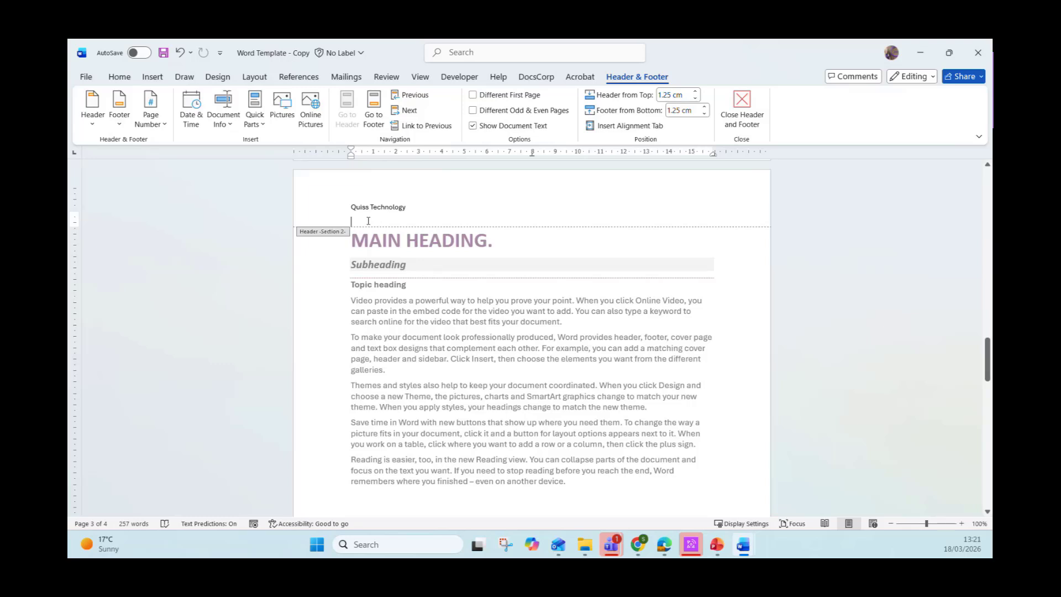
left_click(190, 126)
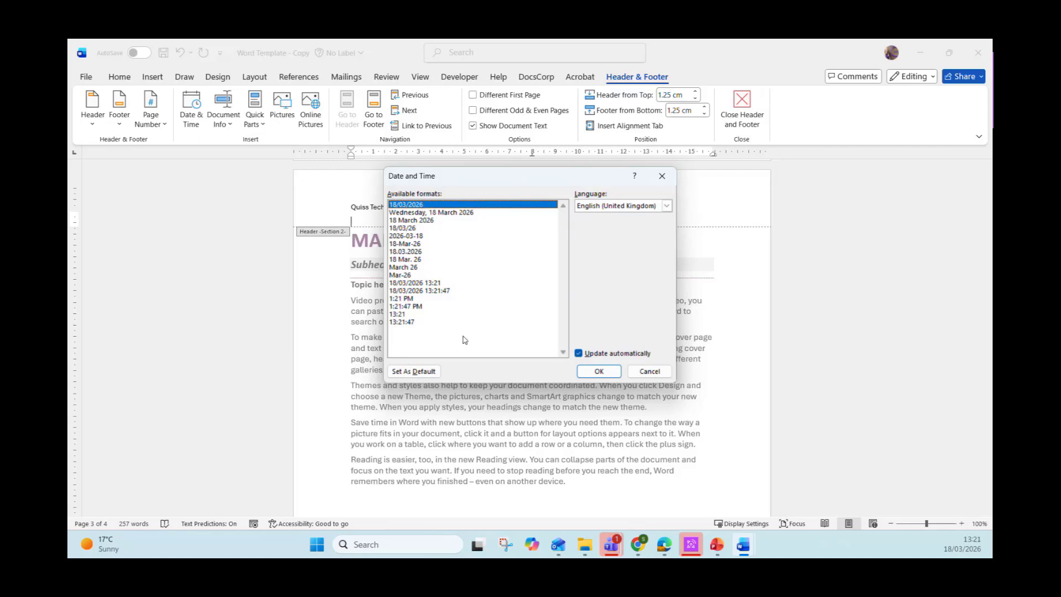
left_click(578, 354)
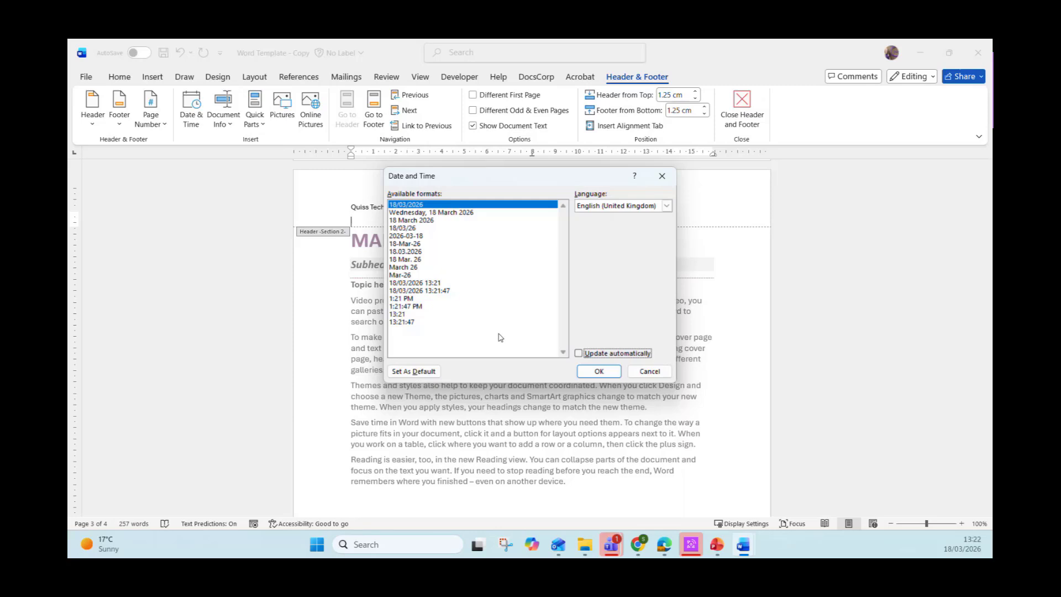
left_click(578, 353)
left_click(588, 377)
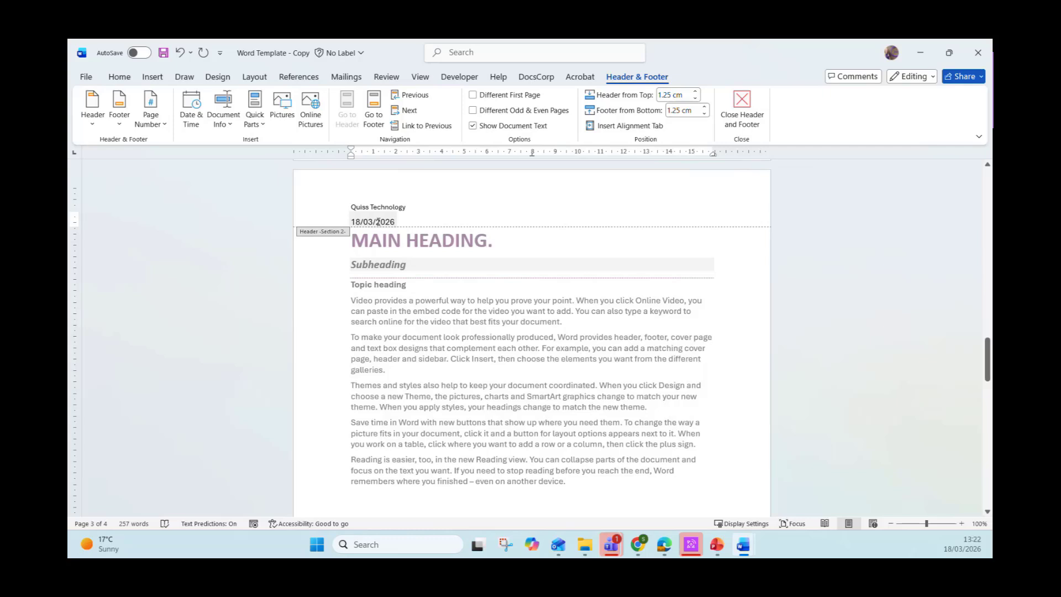
Reduce the header date's font size to 9 to match "Quiss Technology".
left_click(119, 77)
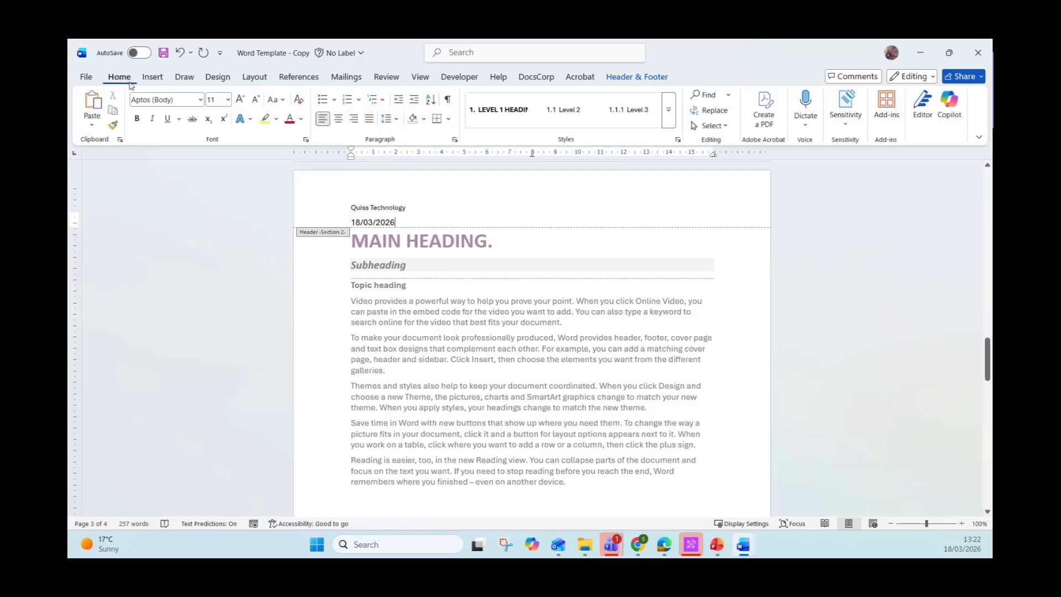
left_click(376, 206)
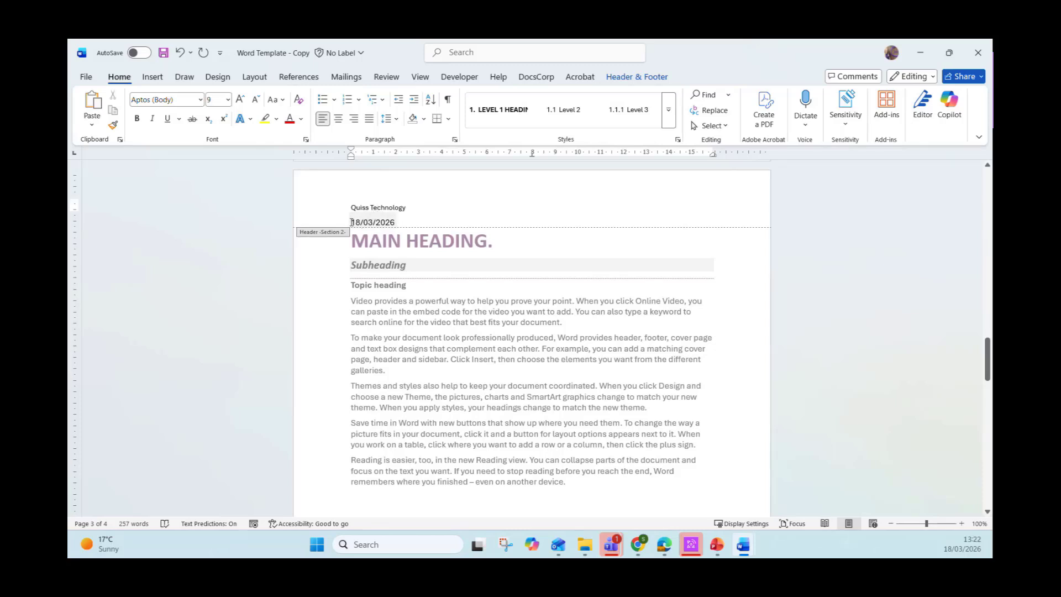
left_click(365, 209)
left_click(365, 220)
left_click_drag(354, 221, 390, 226)
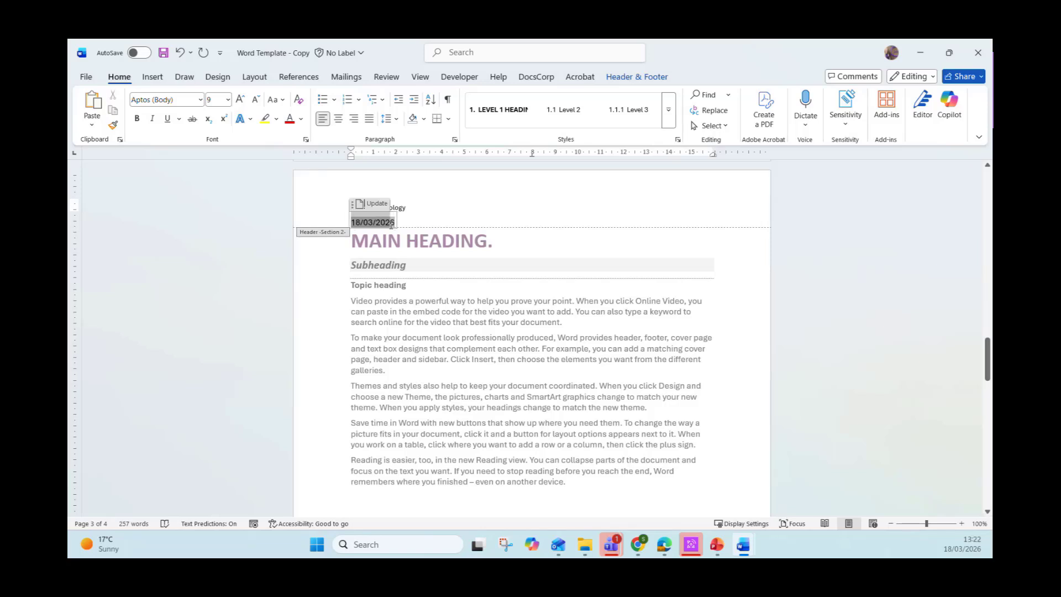
left_click(256, 101)
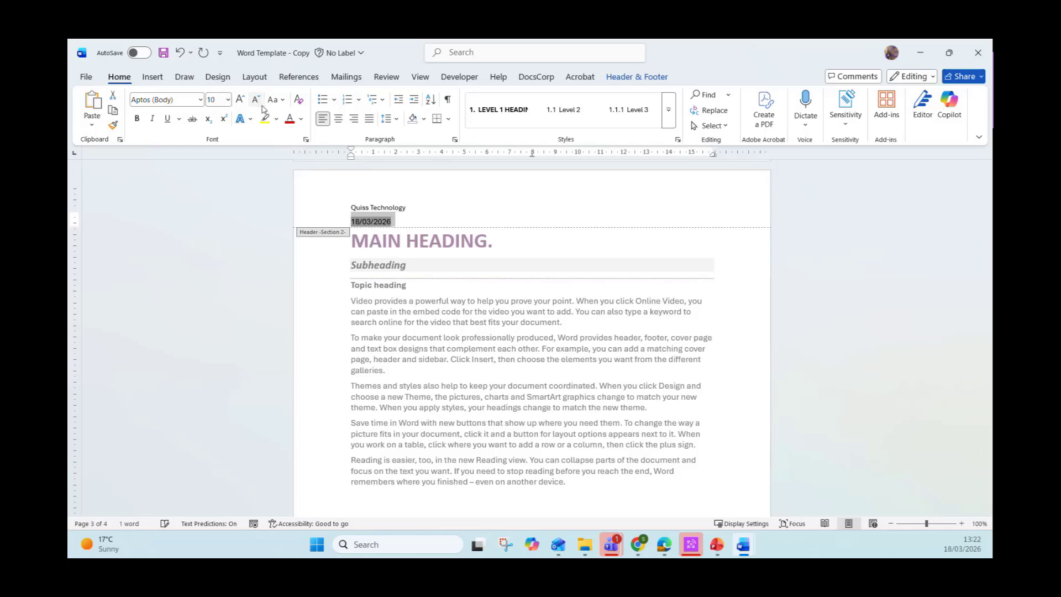
left_click(260, 102)
Remove the space before the "Quiss Technology" paragraph and apply 1.0 line spacing to the whole section 2 header.
left_click(396, 208)
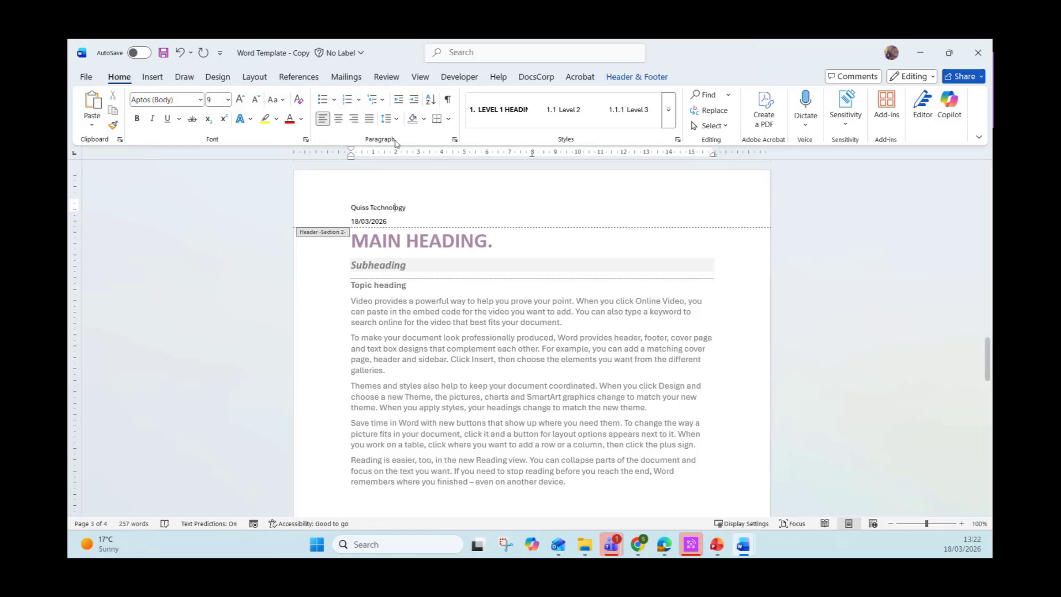
left_click(394, 119)
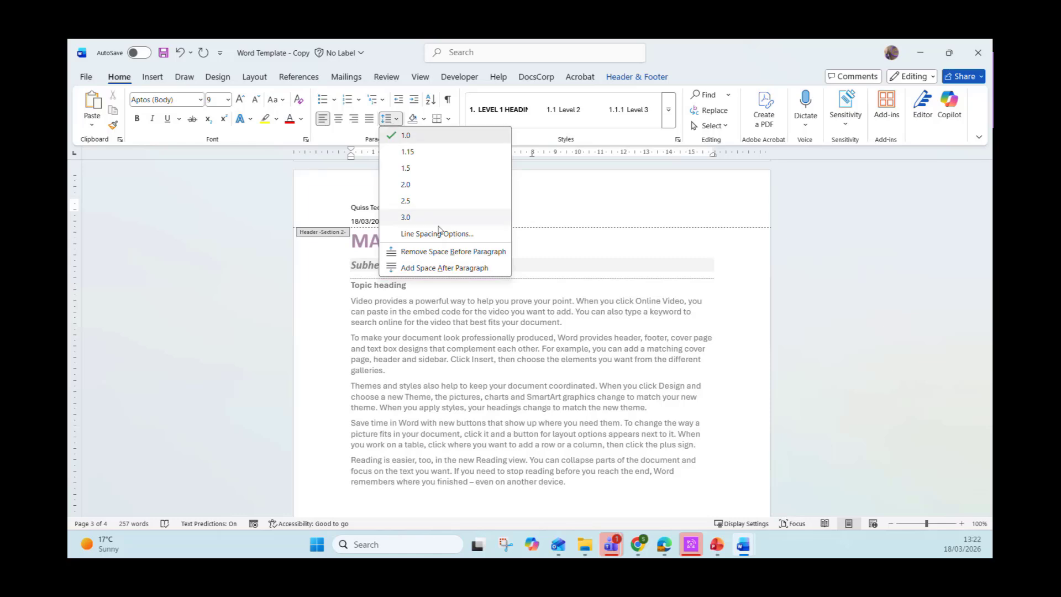
left_click(442, 252)
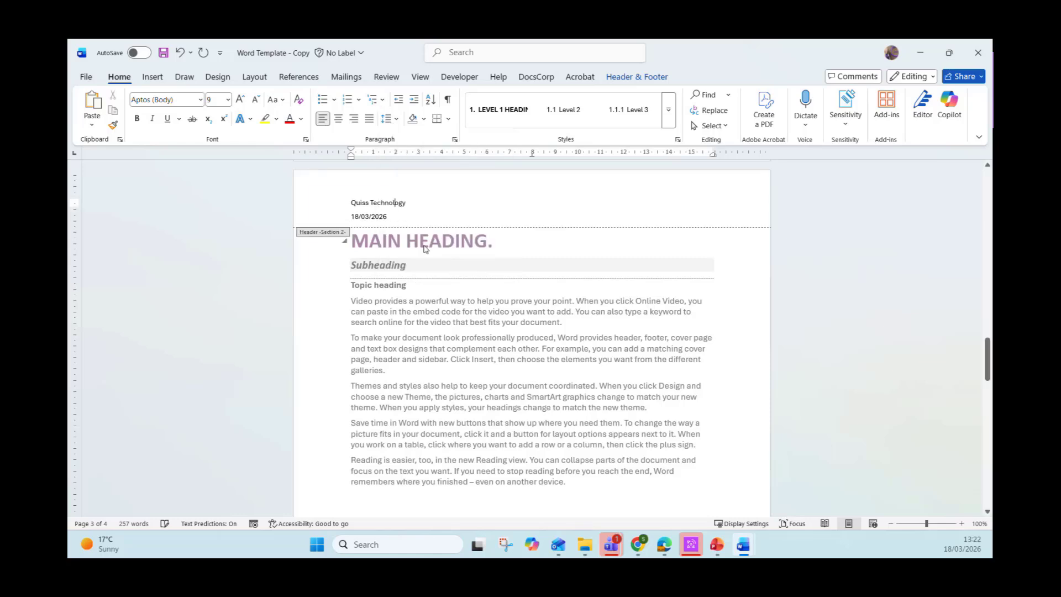
key("ctrl+a")
left_click(390, 120)
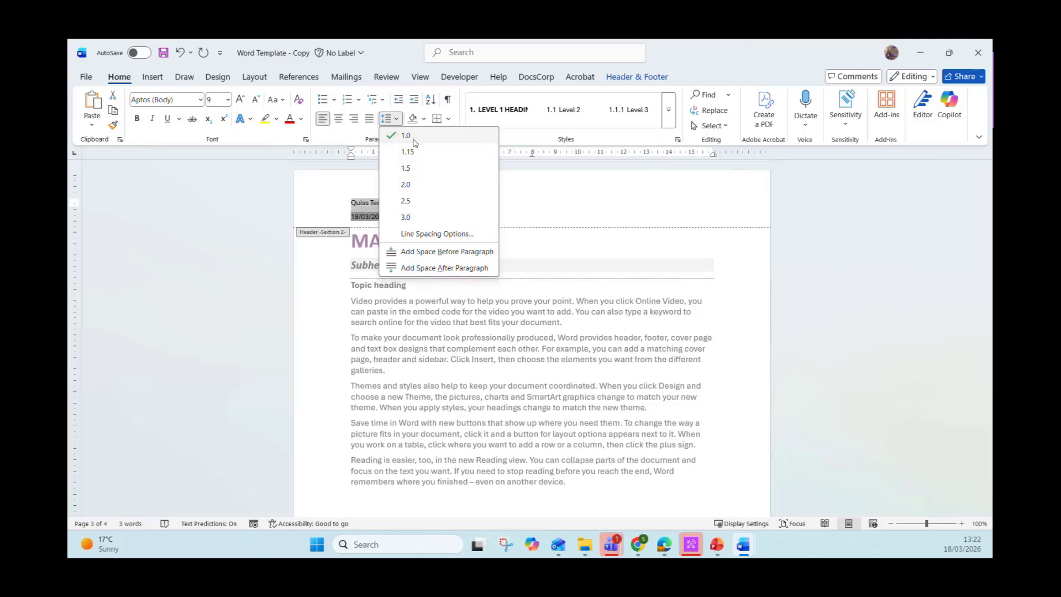
left_click(407, 136)
left_click(399, 215)
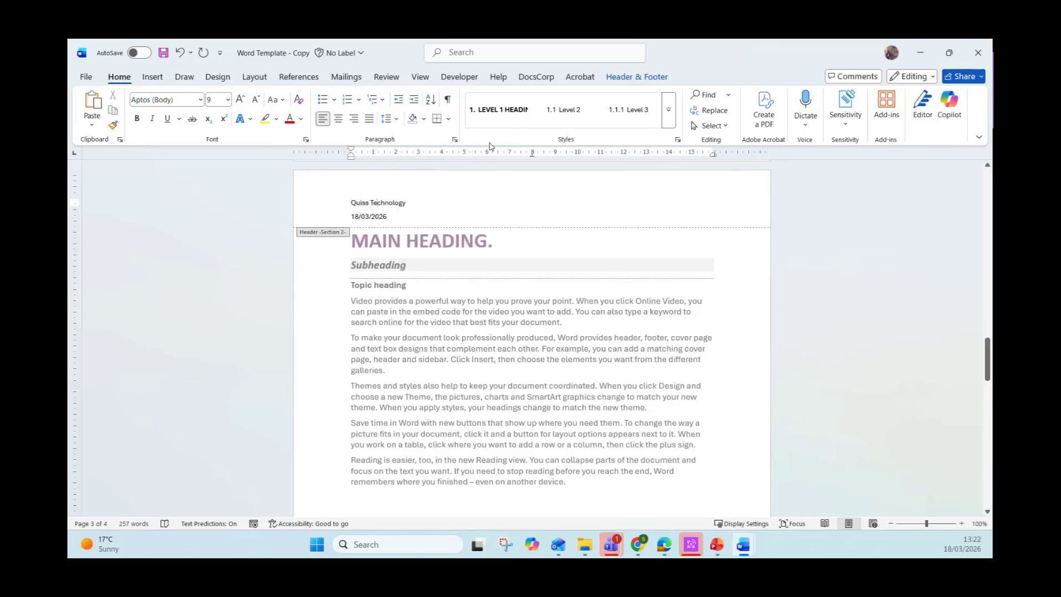
Check the paragraph spacing of both header lines and set the date's spacing before to 0 pt.
left_click(454, 140)
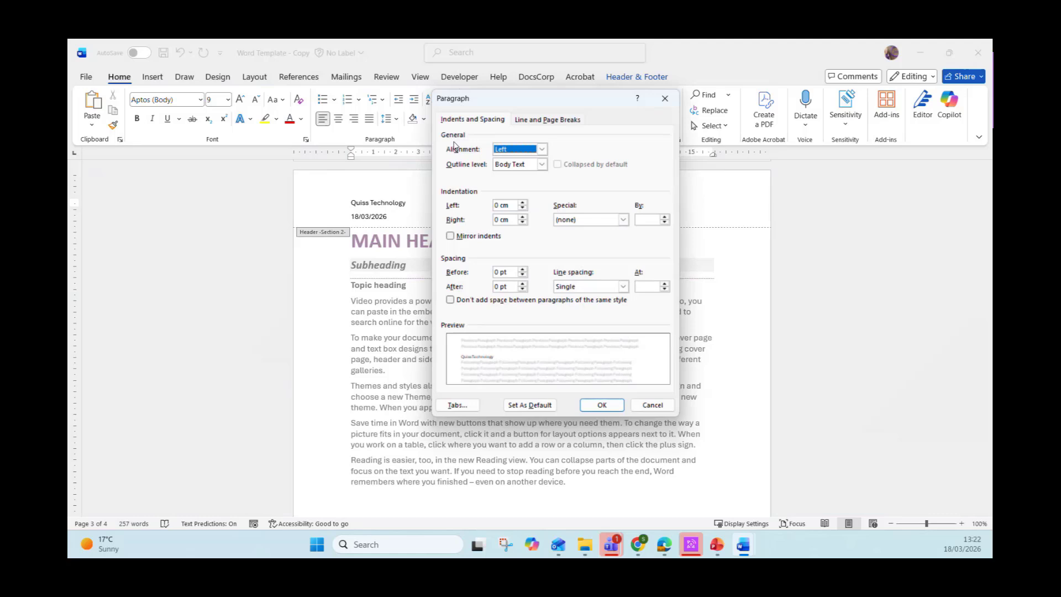
key("Escape")
left_click(369, 216)
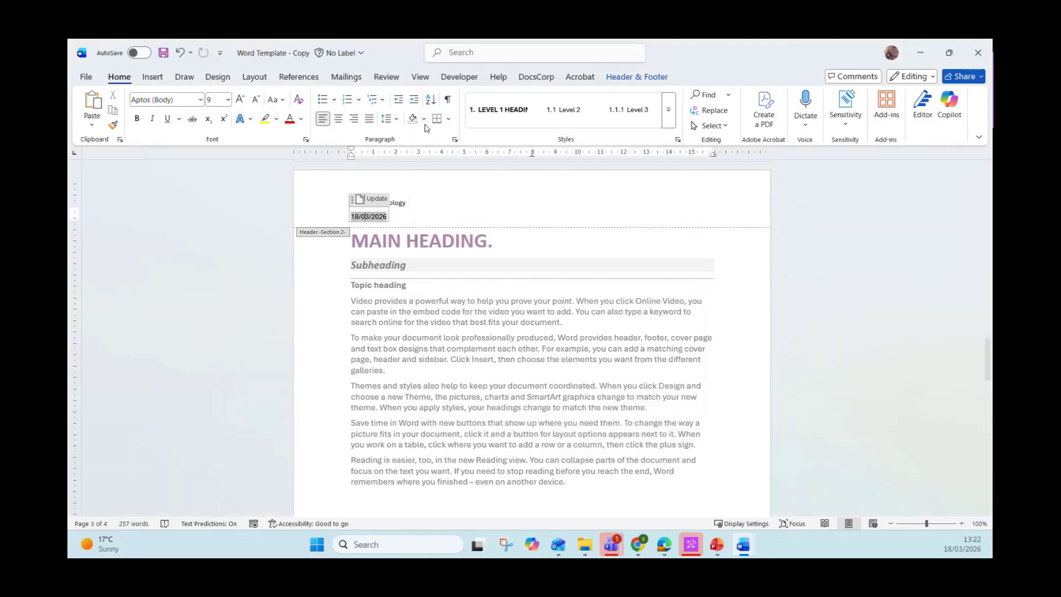
left_click(454, 140)
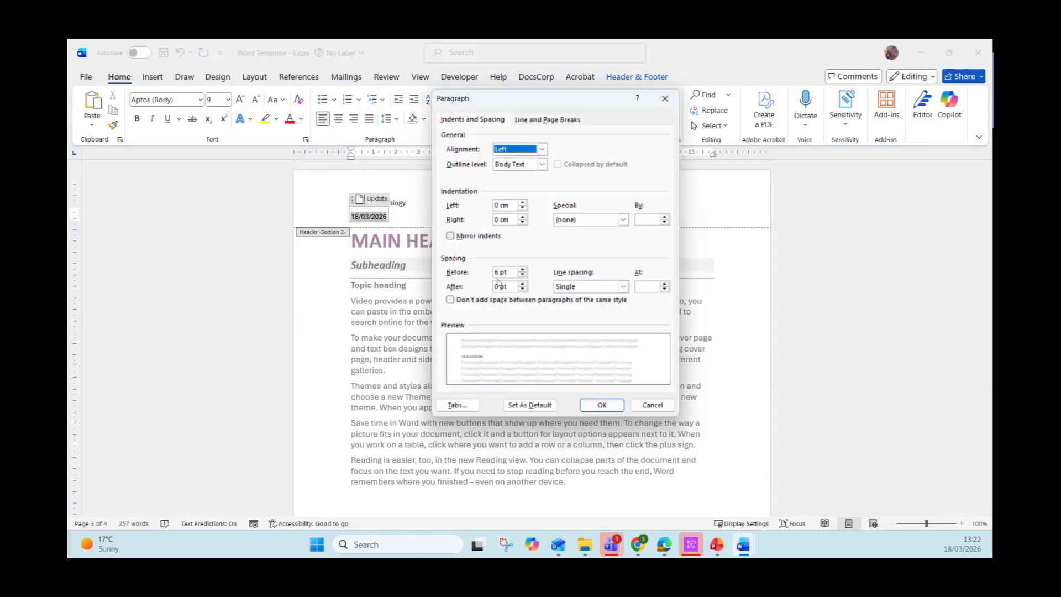
left_click(663, 102)
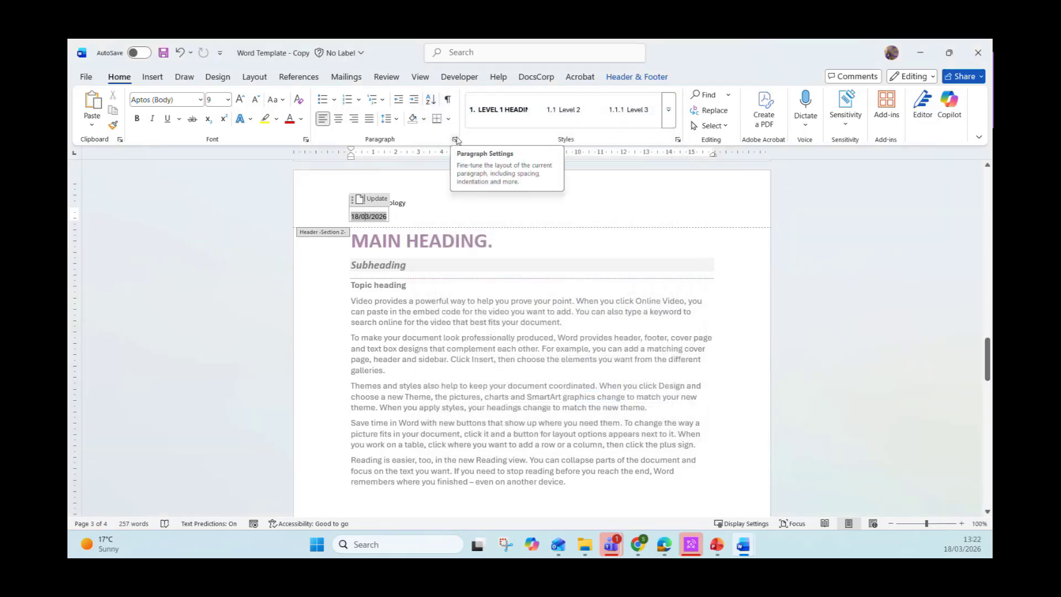
left_click(454, 141)
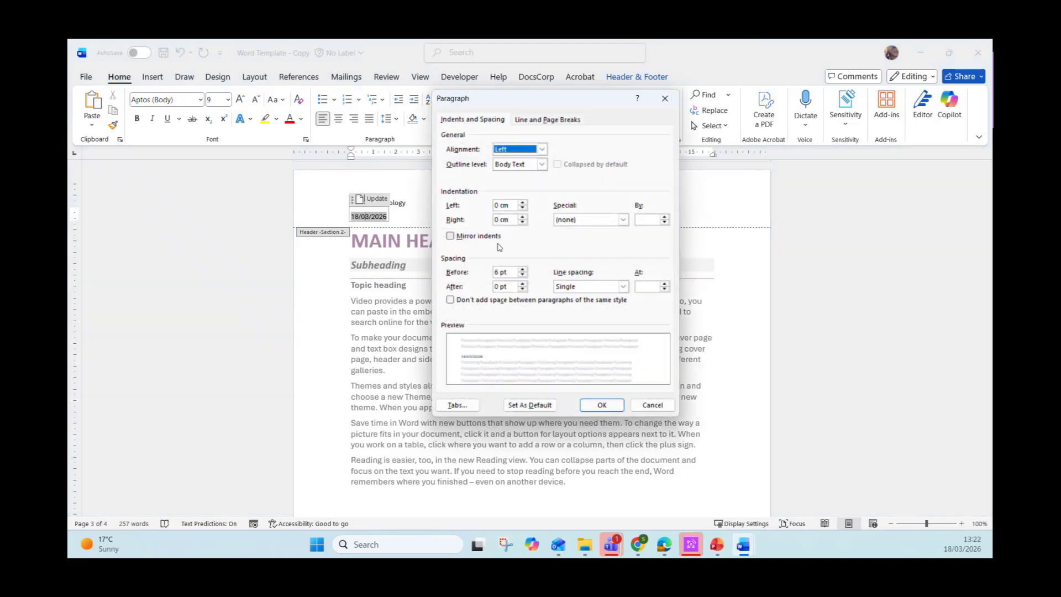
left_click(522, 275)
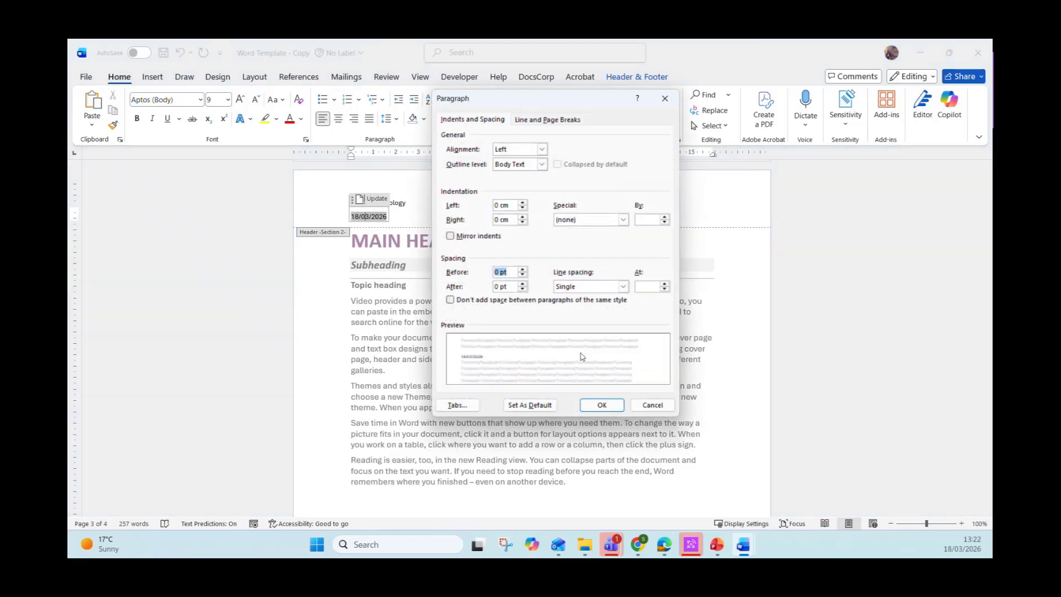
left_click(601, 405)
Review the Document Info choices, document properties and Field list available for the section 2 header without inserting anything.
left_click(413, 204)
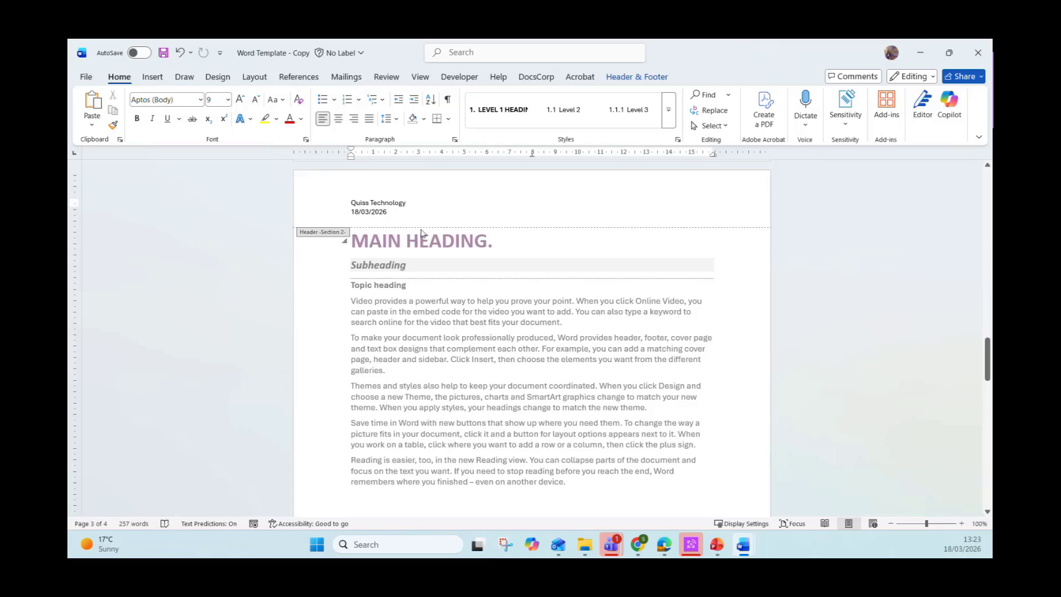
left_click(389, 212)
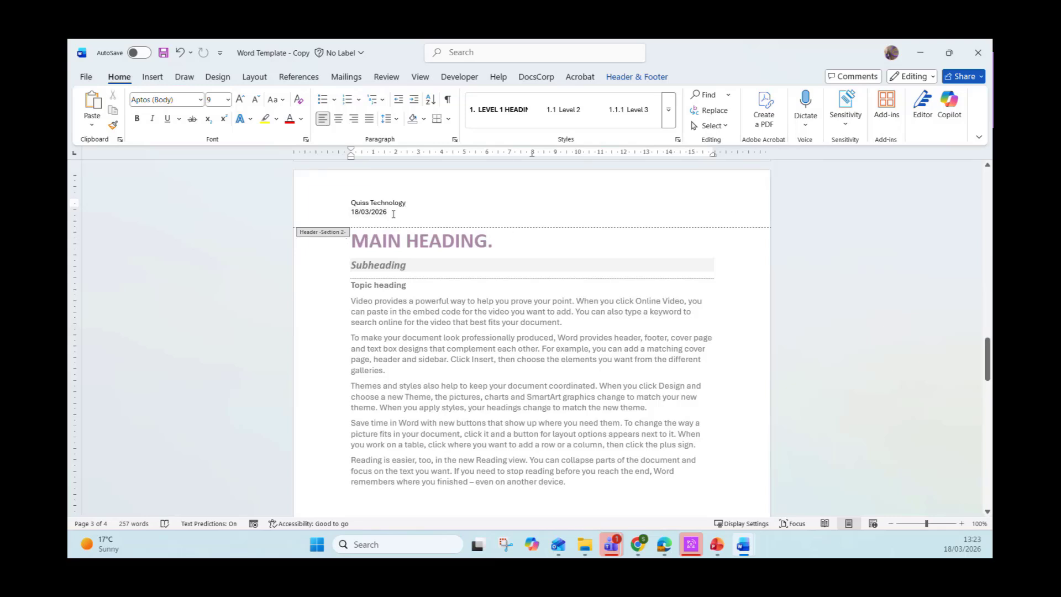
left_click(637, 77)
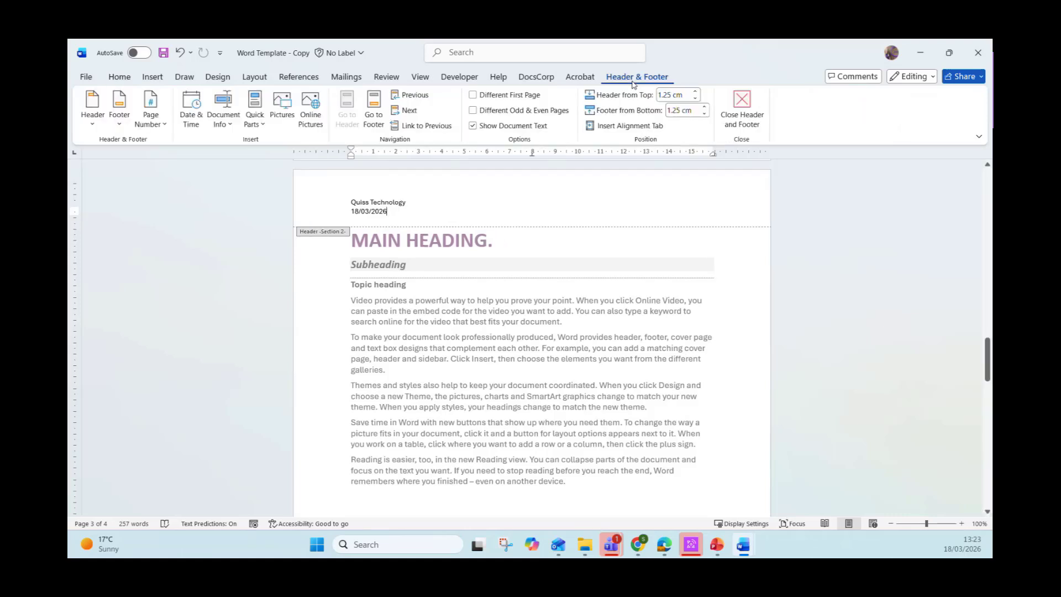
left_click(232, 126)
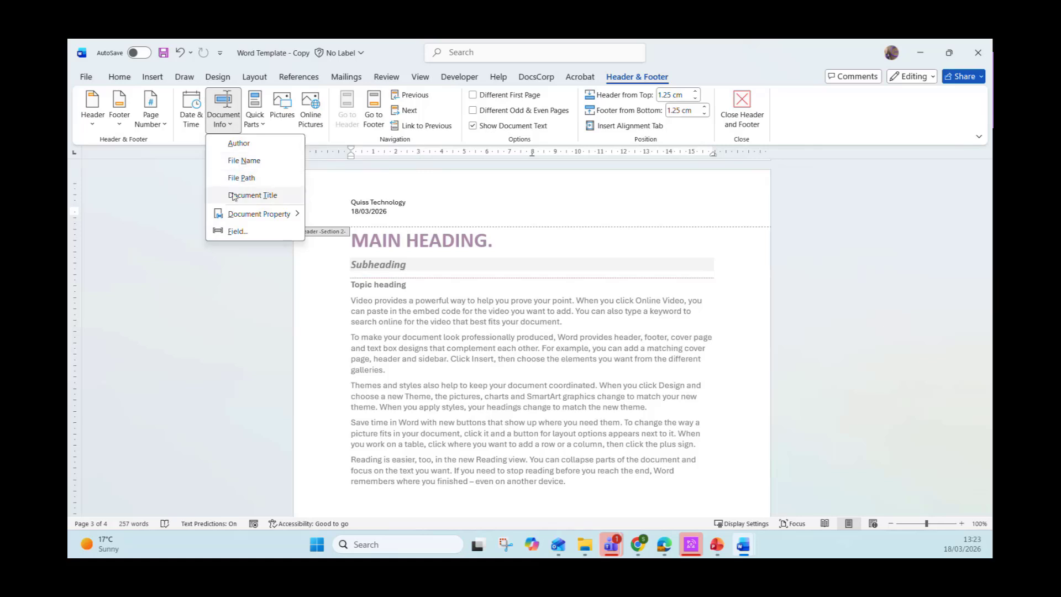
mouse_move(240, 215)
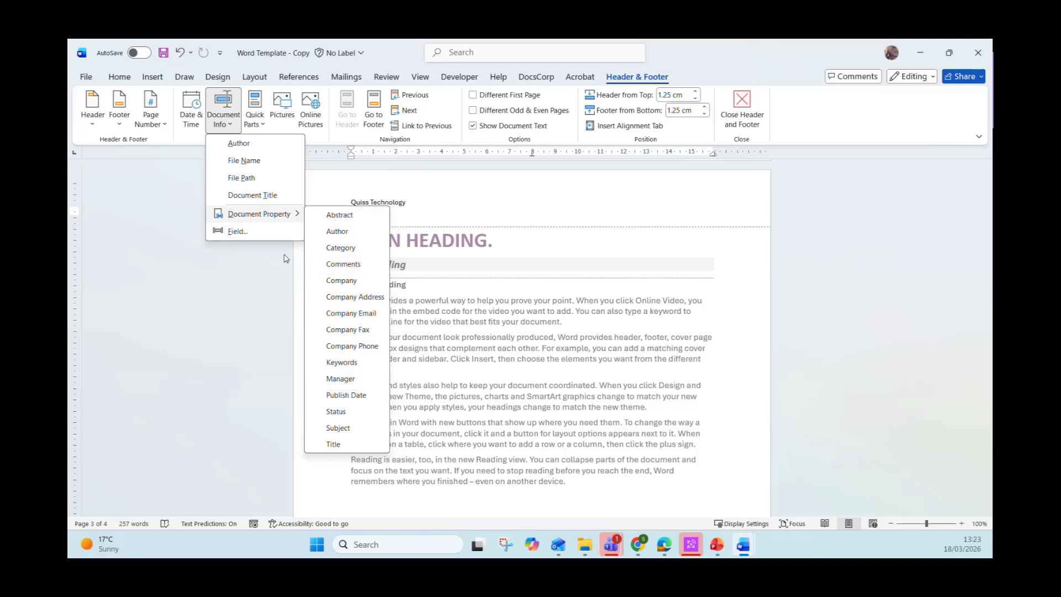
left_click(236, 232)
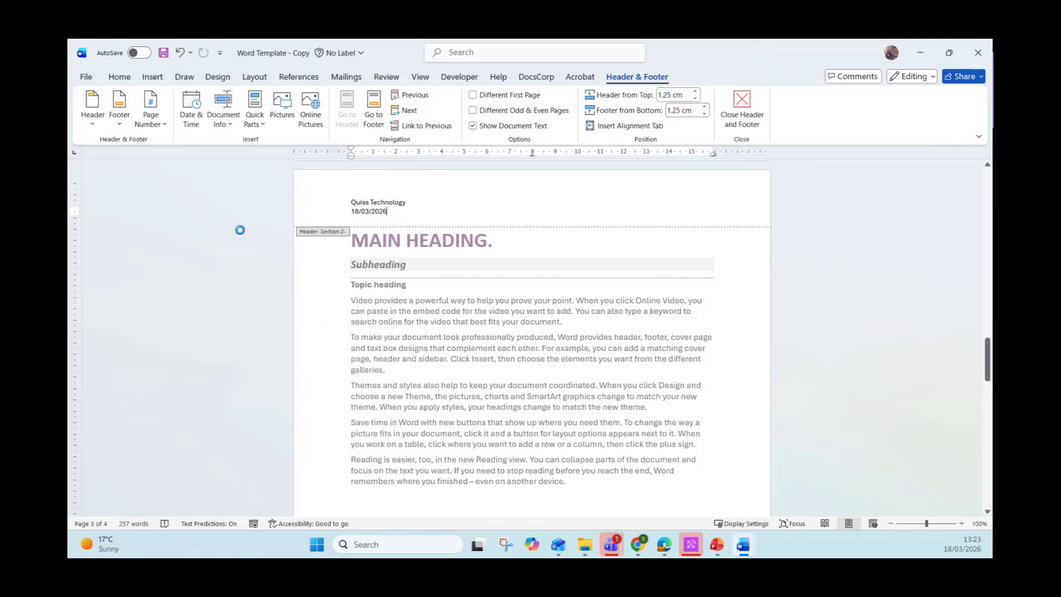
scroll(378, 272, "down", 11)
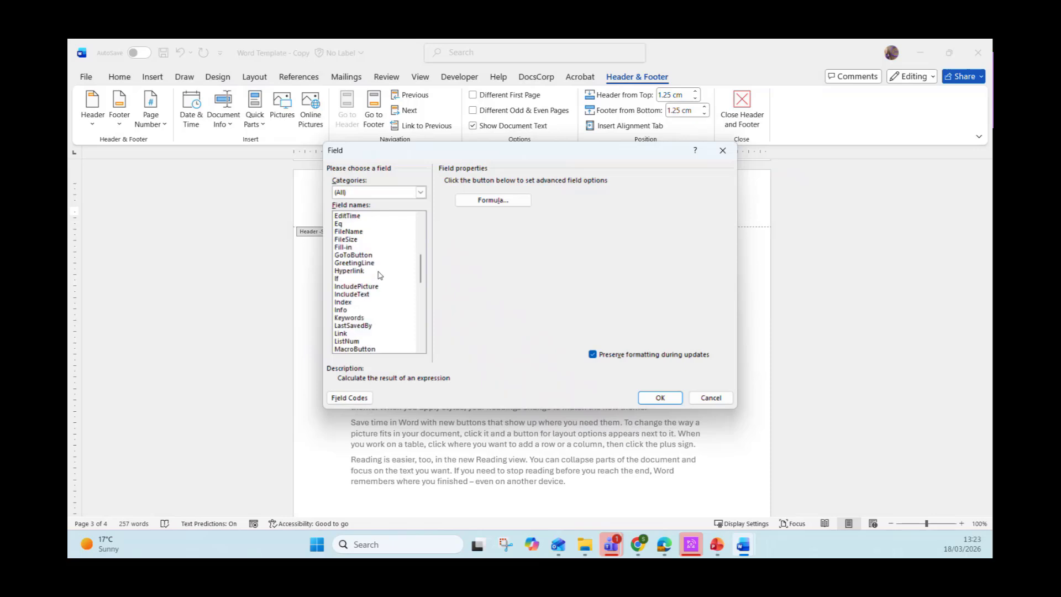
left_click(722, 150)
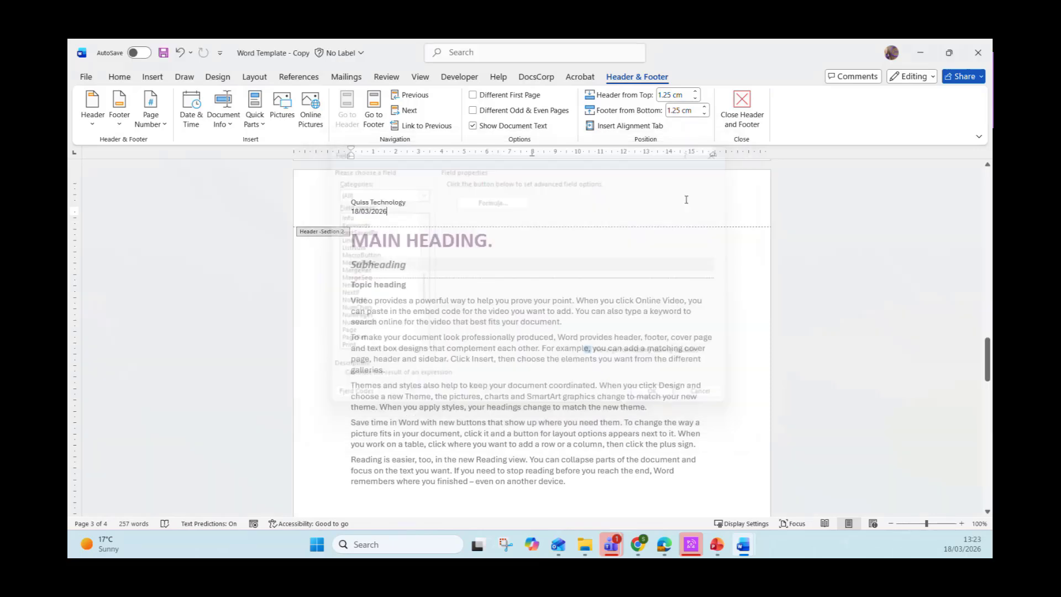
Look over the Quick Parts choices and the different-page and document text options for the header.
left_click(262, 124)
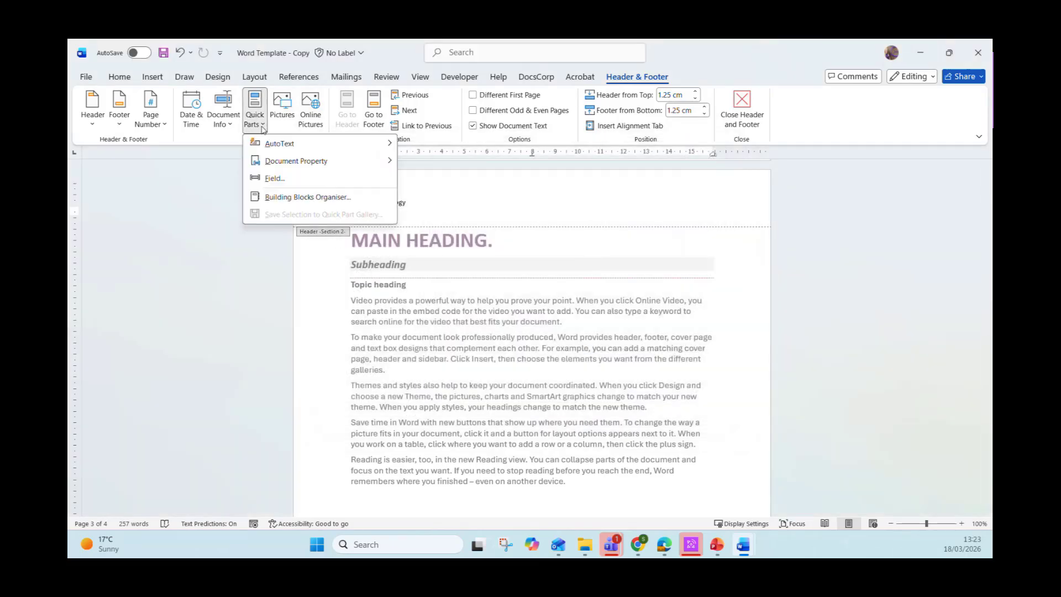
mouse_move(274, 153)
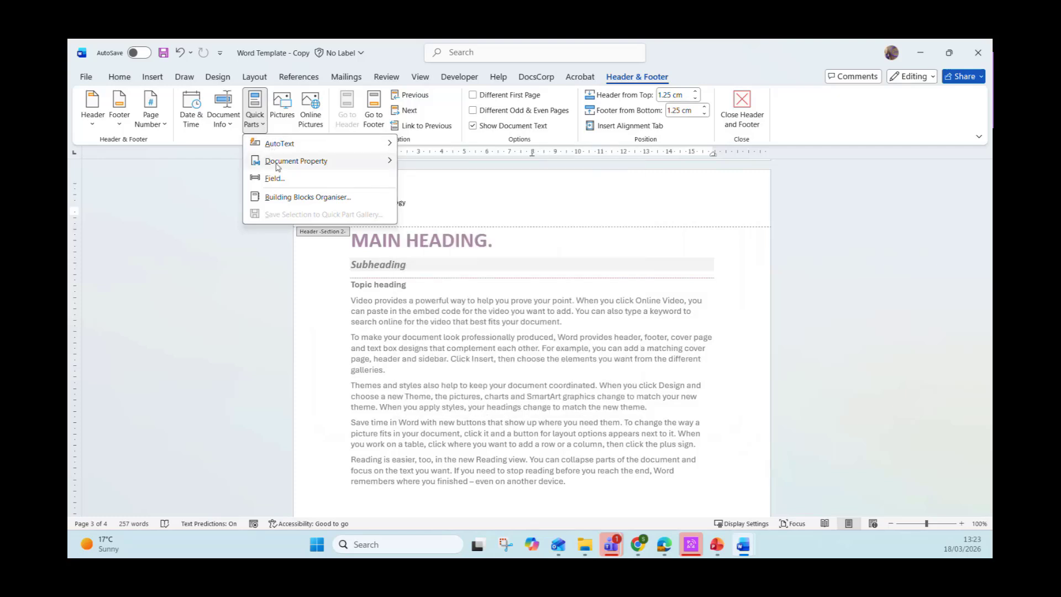
left_click(215, 207)
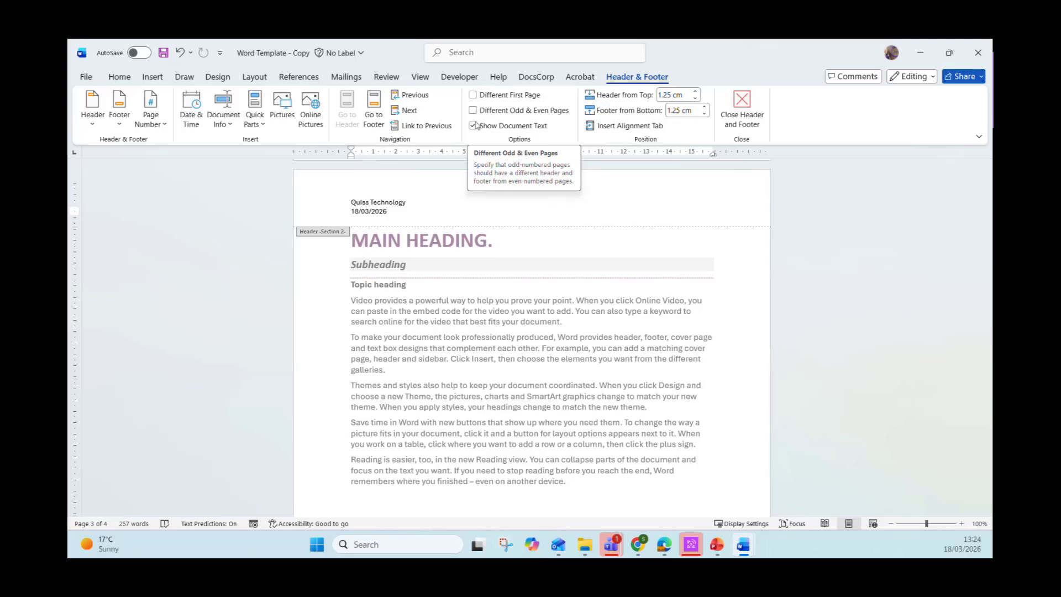
left_click(473, 125)
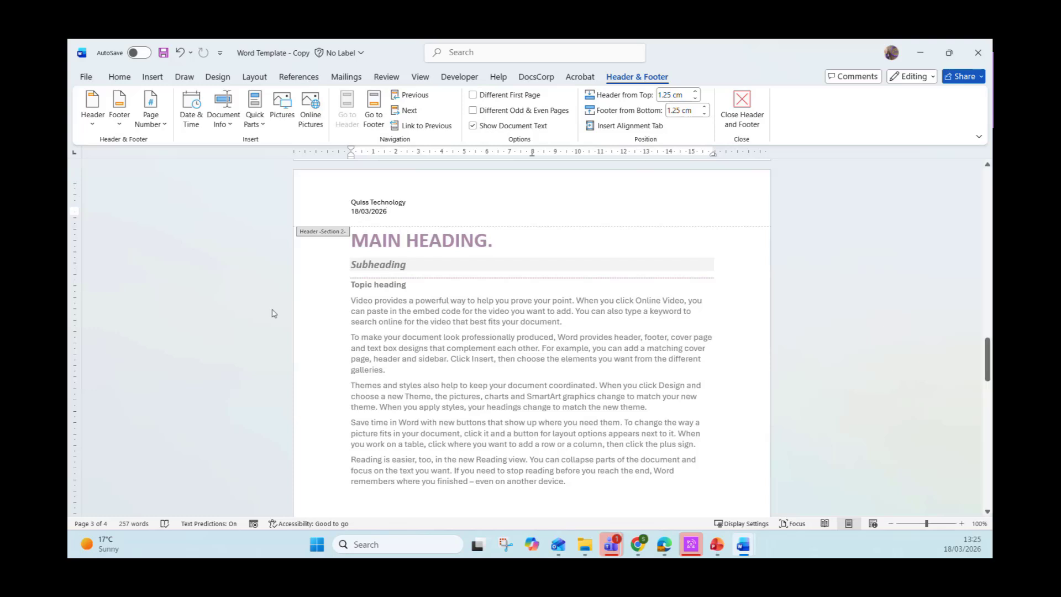
Go to the section 2 footer and insert the Document Title field.
left_click(373, 122)
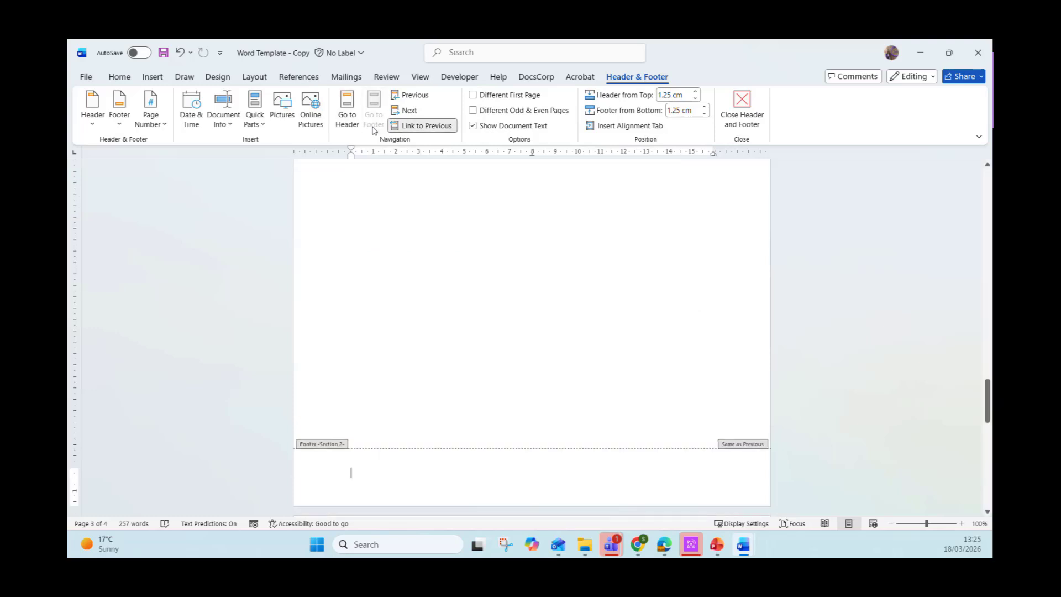
scroll(421, 315, "down", 3)
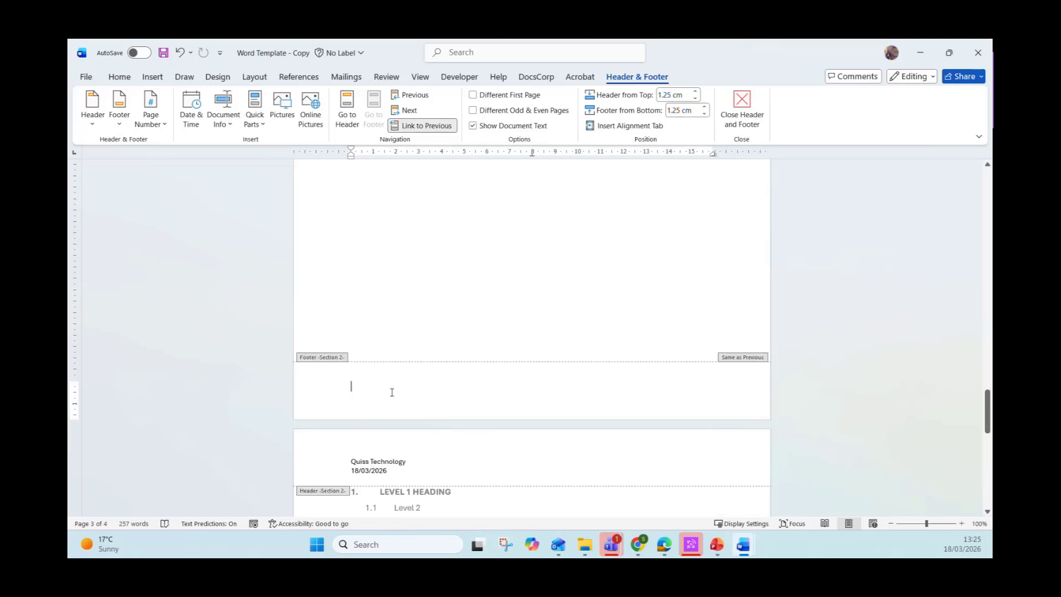
left_click(223, 127)
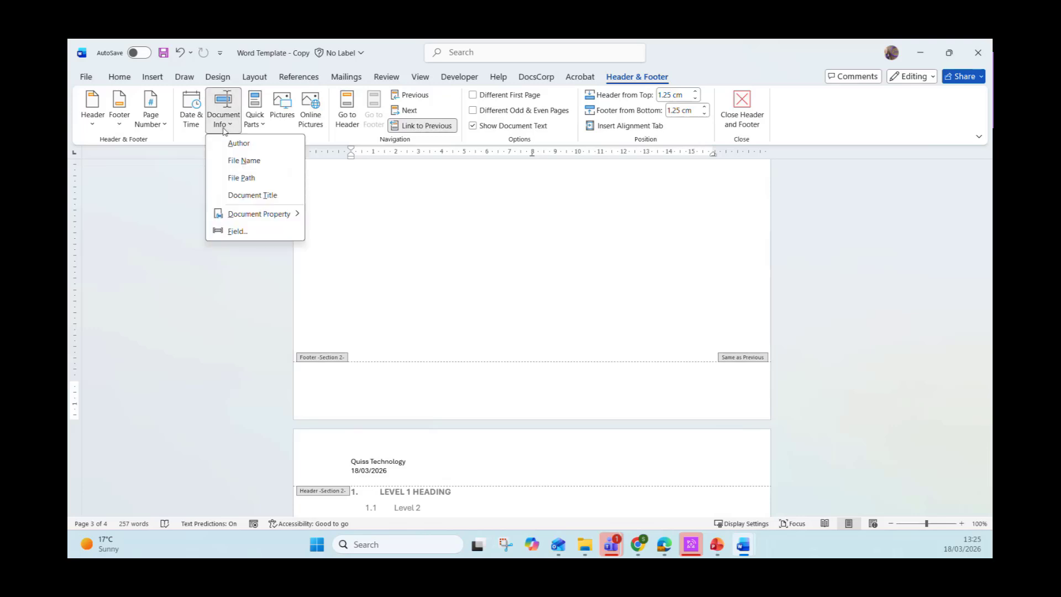
left_click(266, 195)
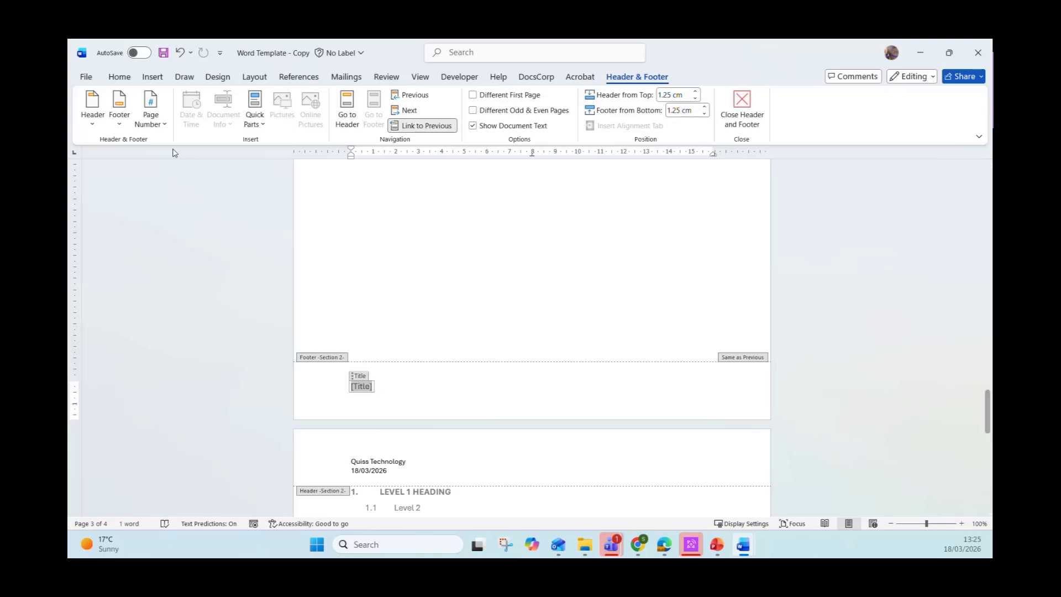
Try adding a Plain Number 3 page number at the bottom of the page, and undo it to keep the Title field.
left_click(154, 128)
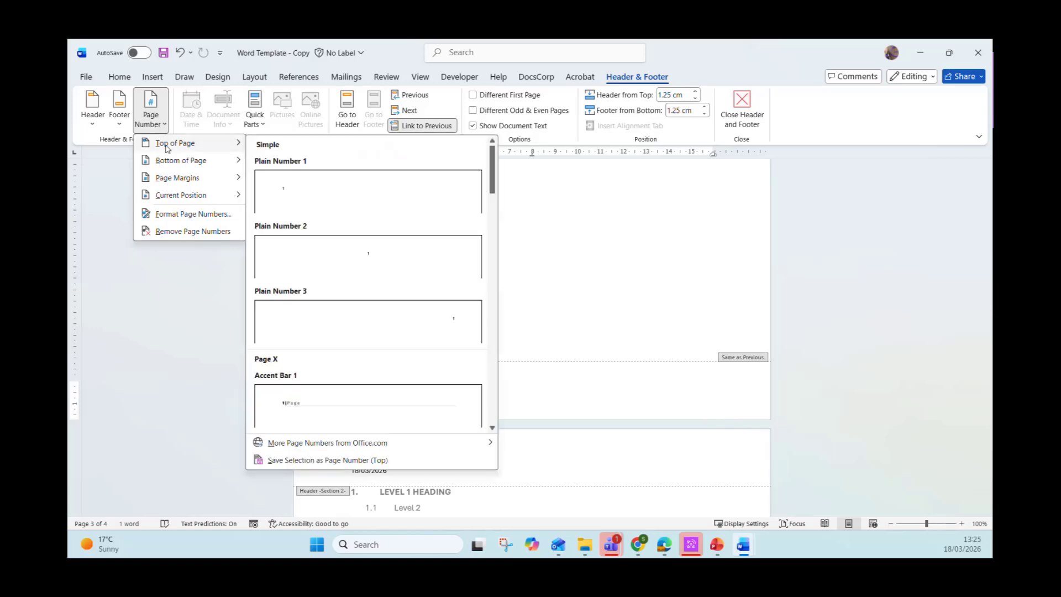
mouse_move(175, 161)
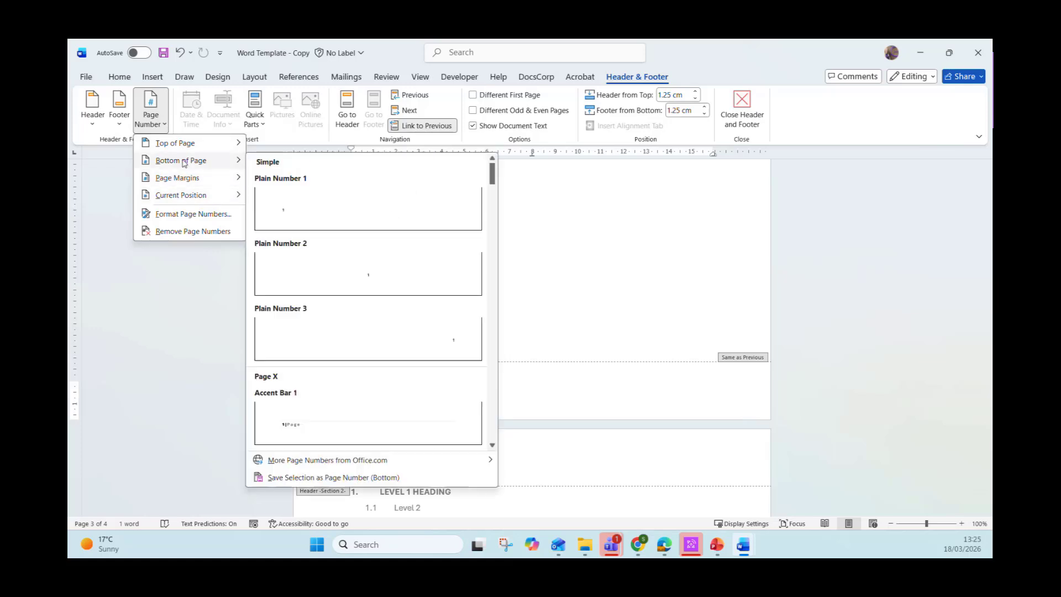
mouse_move(185, 181)
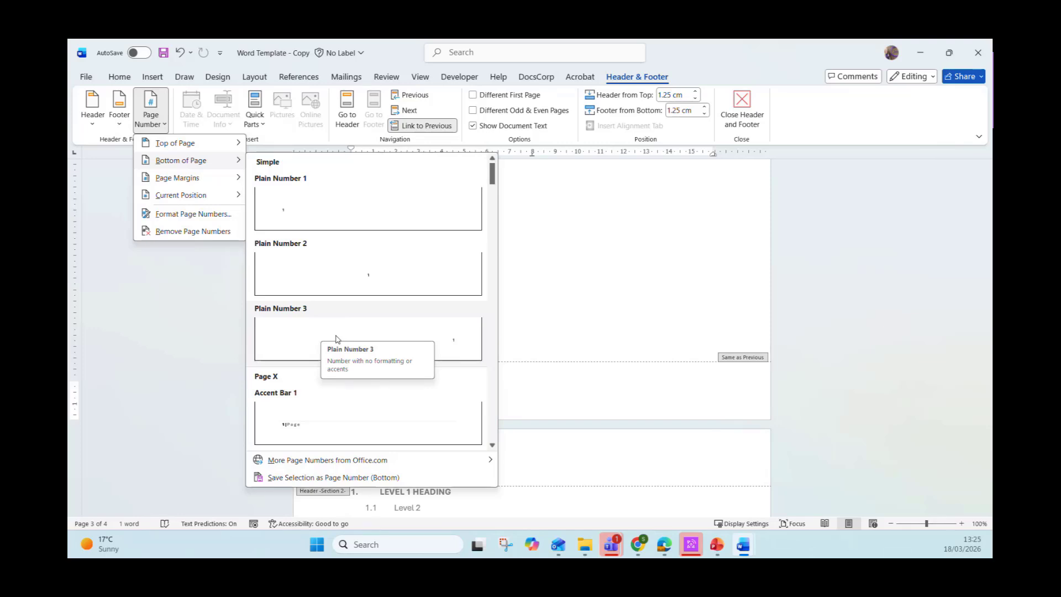
left_click(388, 336)
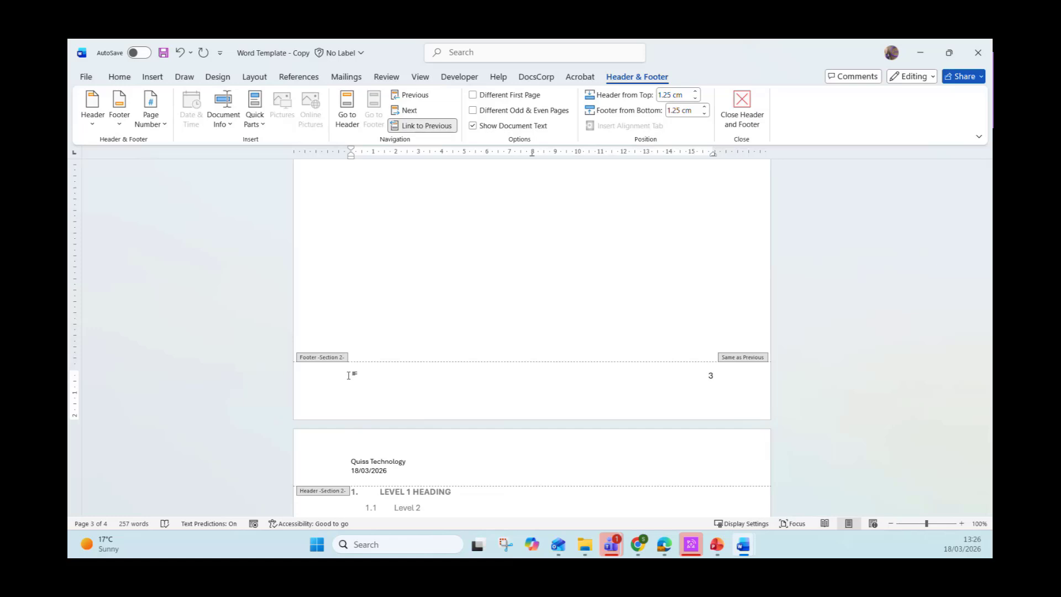
key("ctrl+z")
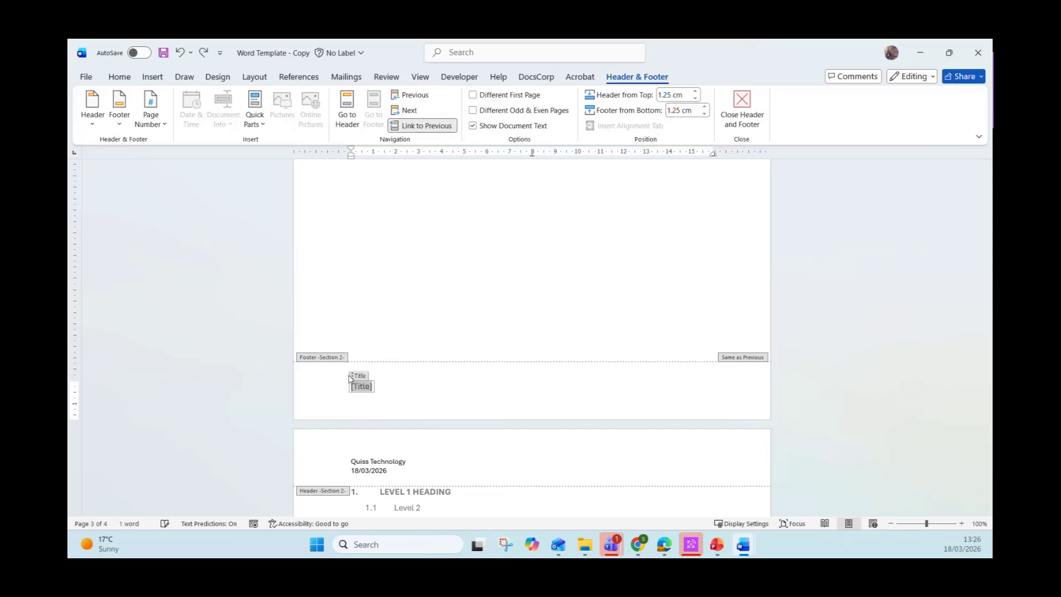
key("BackSpace")
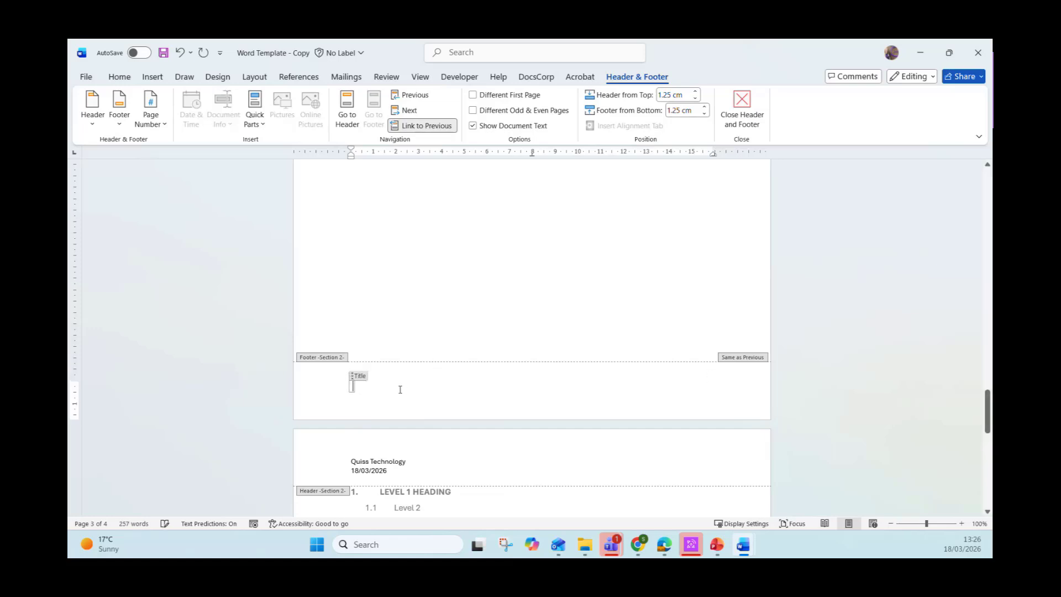
key("ctrl+z")
key("Escape")
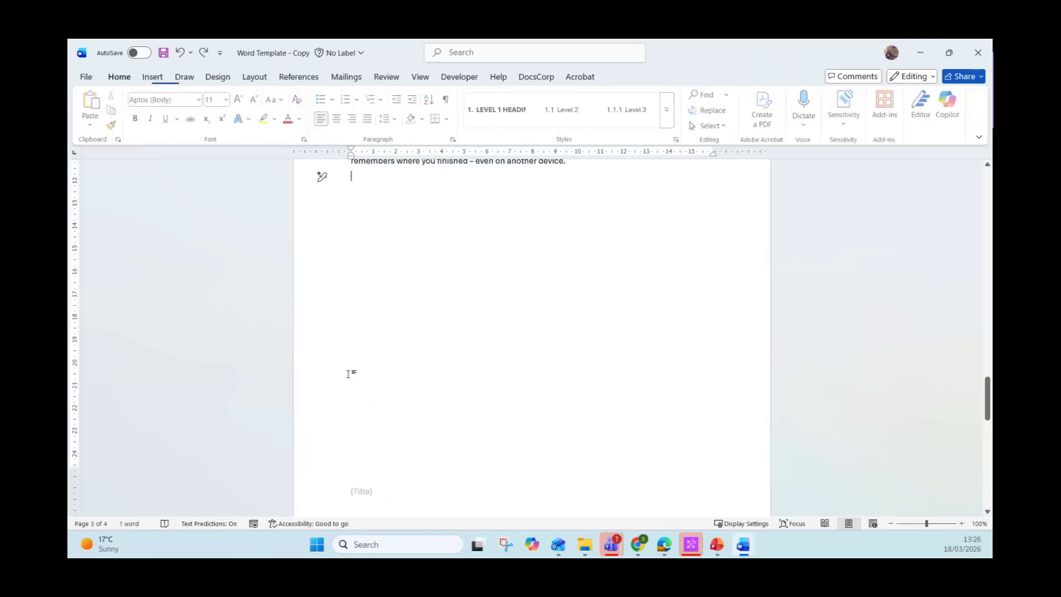
Reopen the section 2 footer and insert a Plain Number page number at the current position.
scroll(386, 407, "down", 2)
double_click(468, 382)
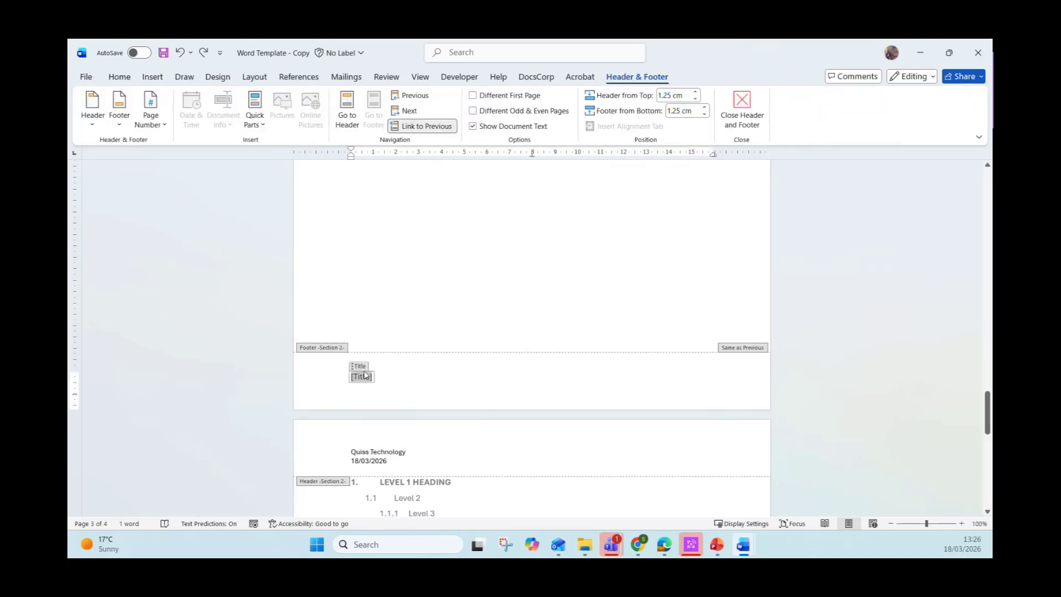
left_click(385, 365)
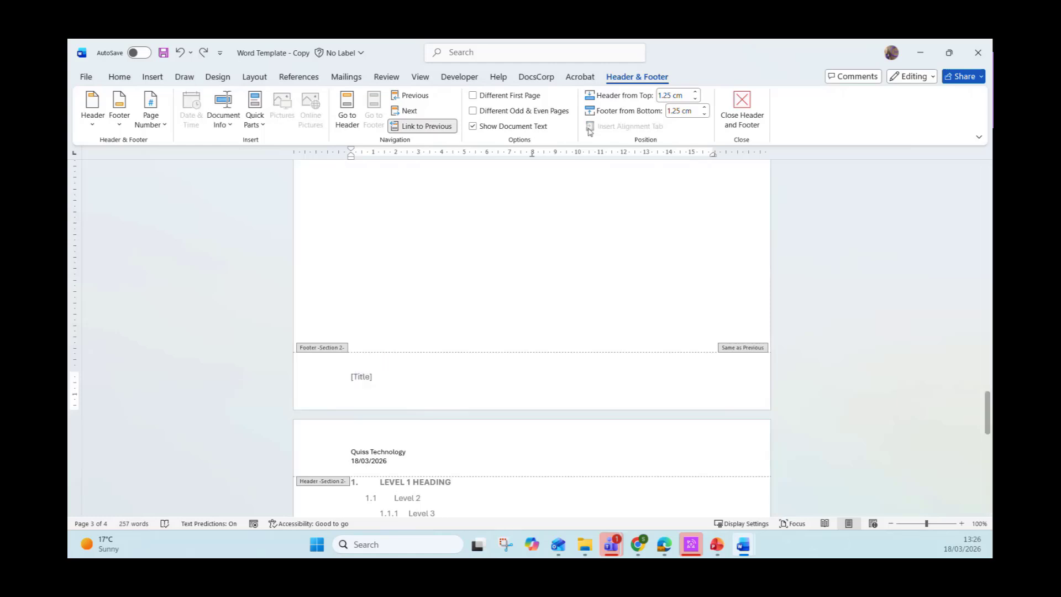
left_click(150, 113)
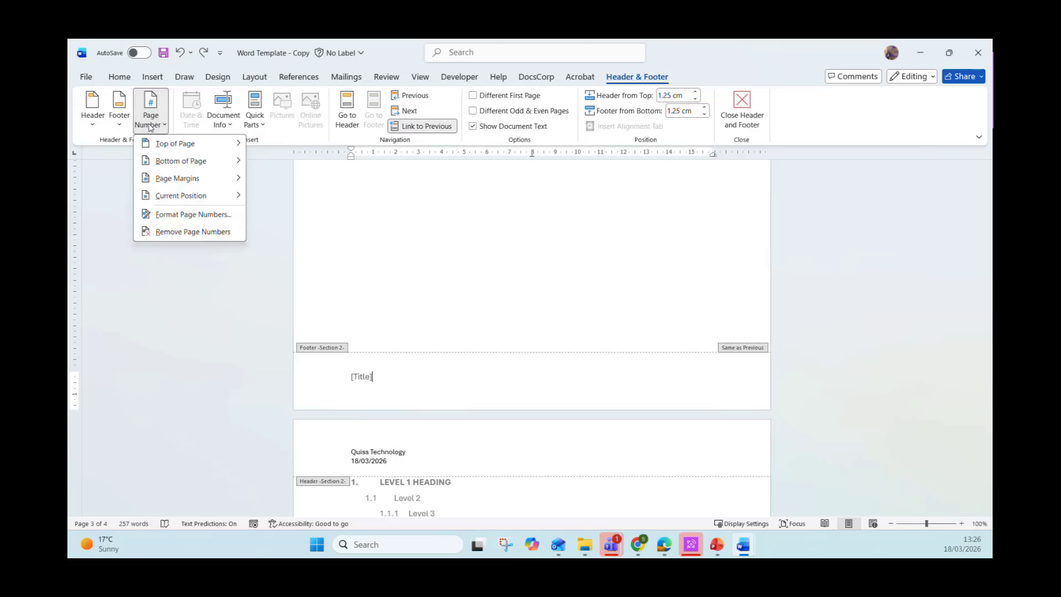
mouse_move(197, 200)
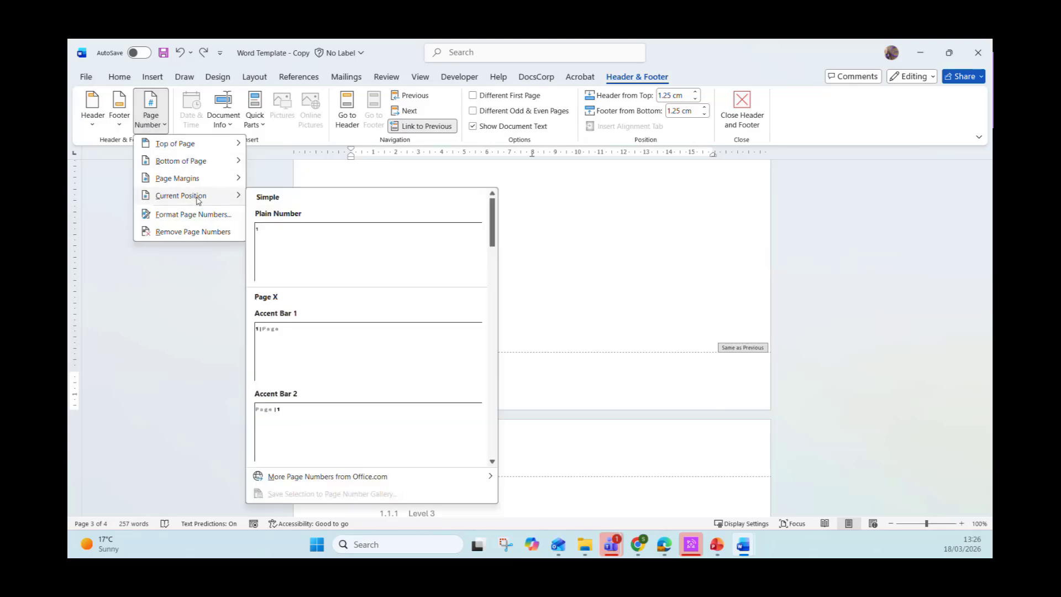
left_click(272, 249)
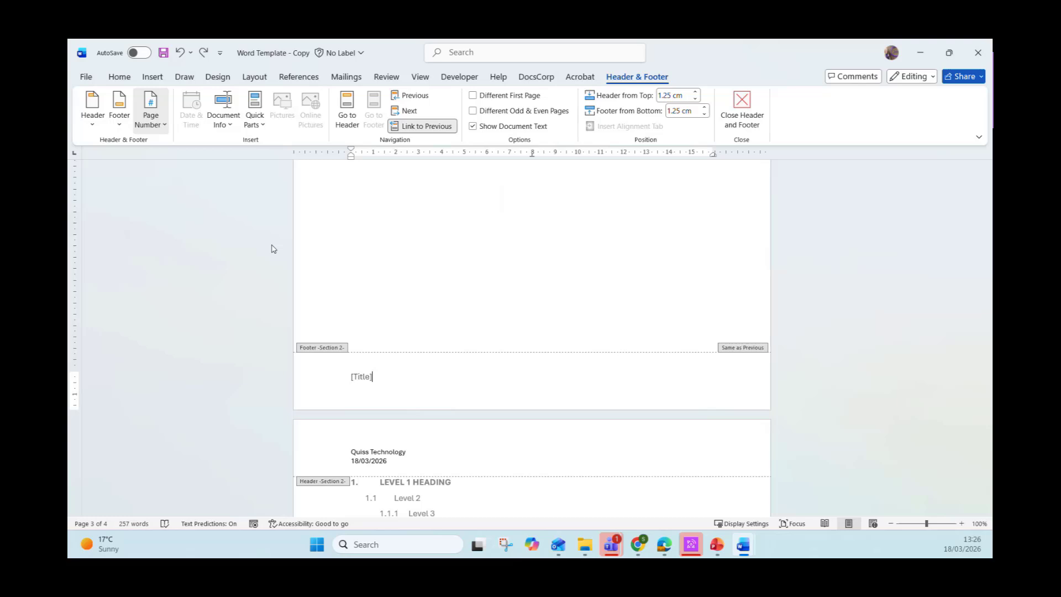
Delete the Title field from the section 2 footer and try the page number centred and right-aligned.
left_click(373, 379)
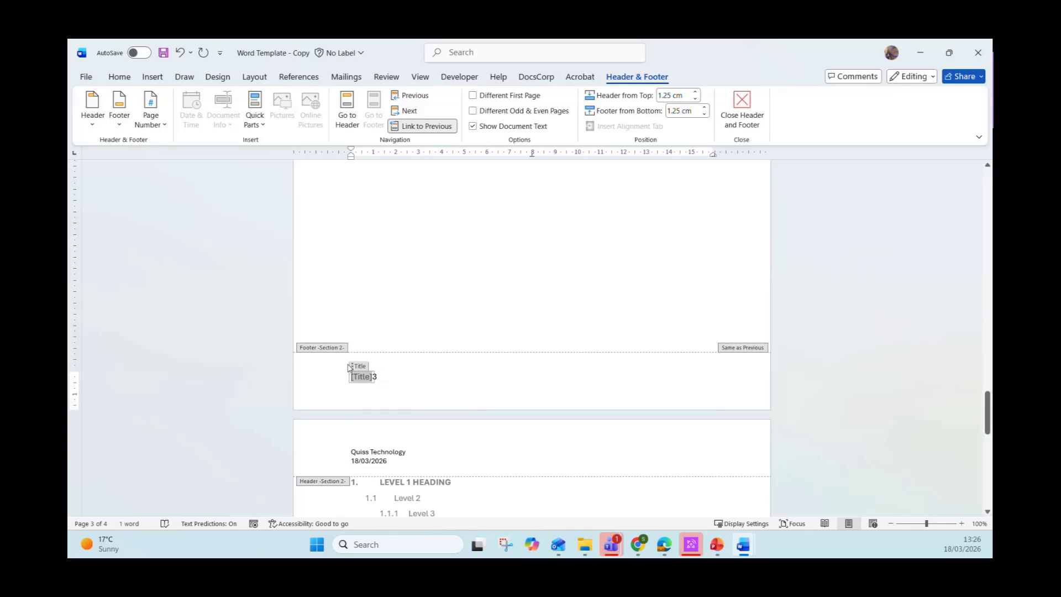
left_click(376, 372)
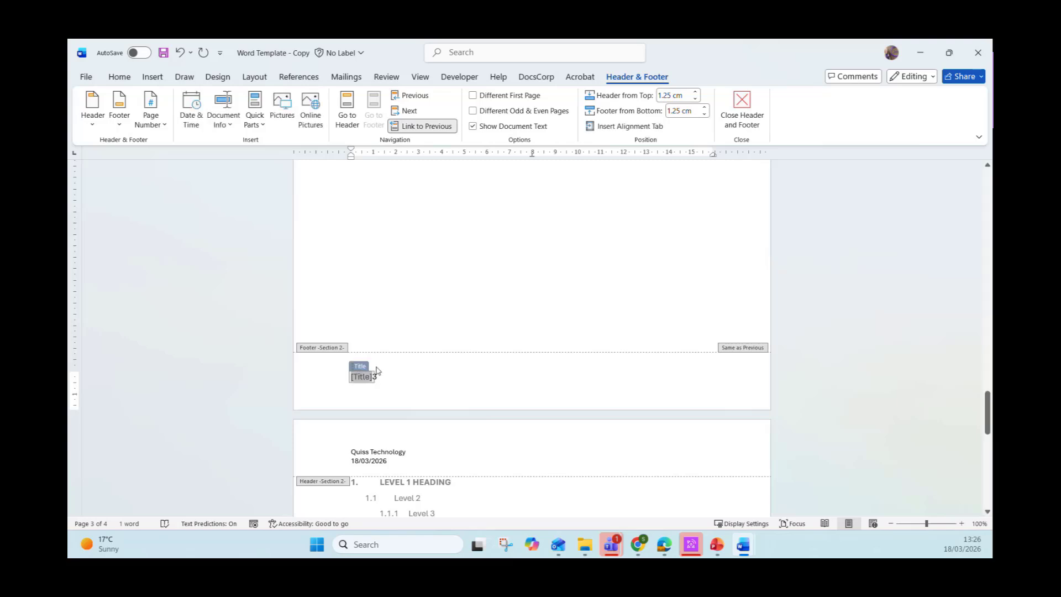
key("Delete")
key("ctrl+e")
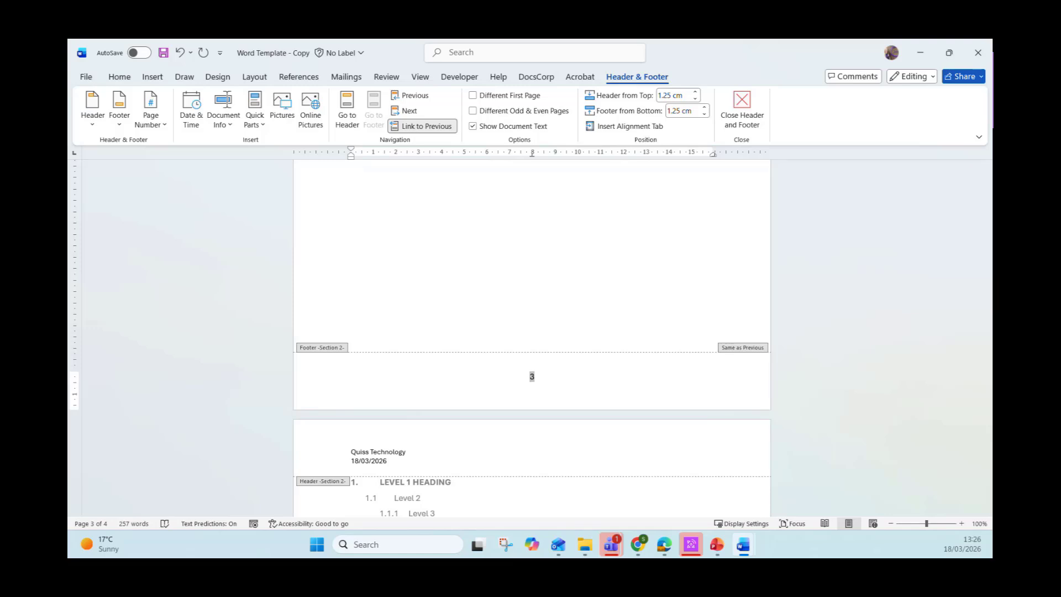
key("ctrl+r")
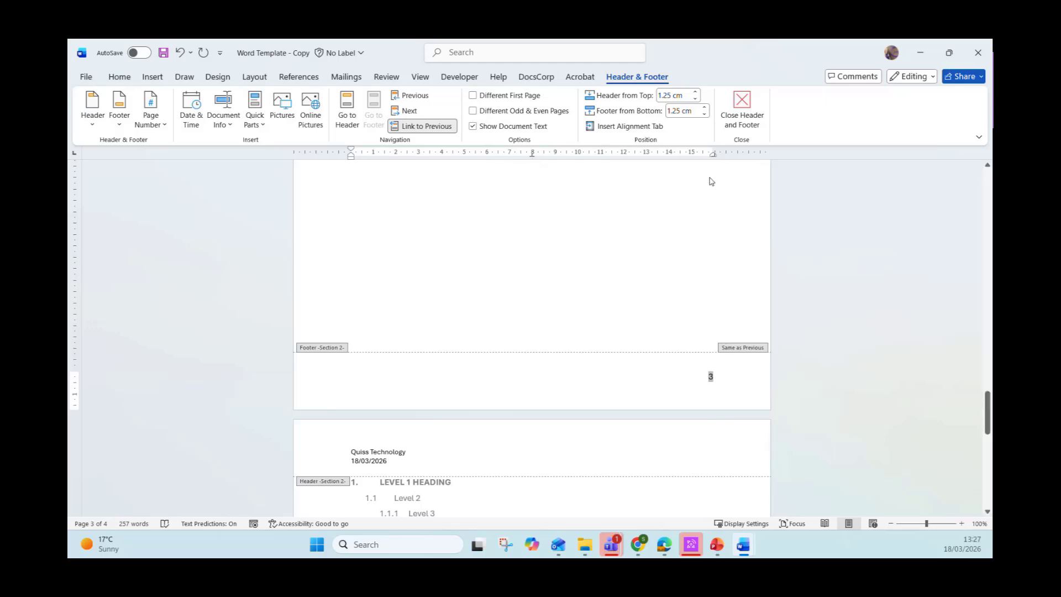
Place the page number near the middle of a left-aligned footer line and enter "Addition" before it.
double_click(710, 377)
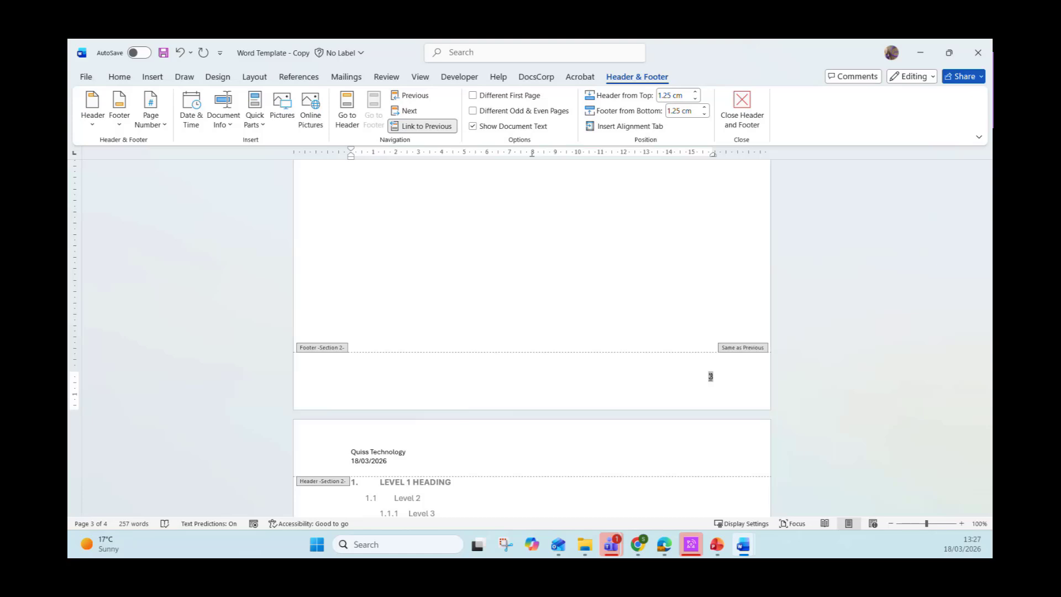
key("ctrl+e")
key("ctrl+l")
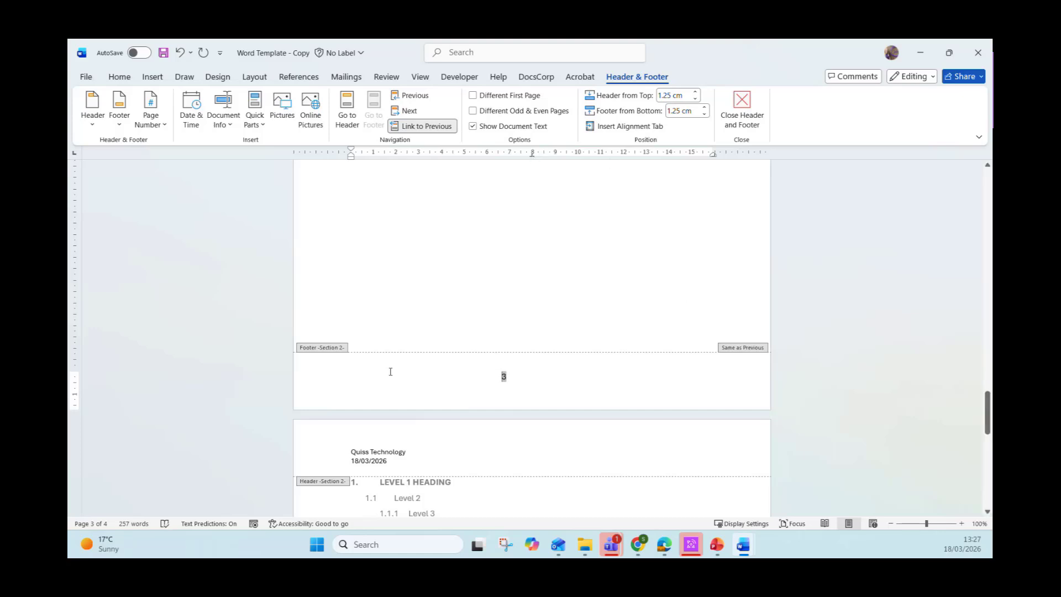
left_click(363, 378)
type("Addition")
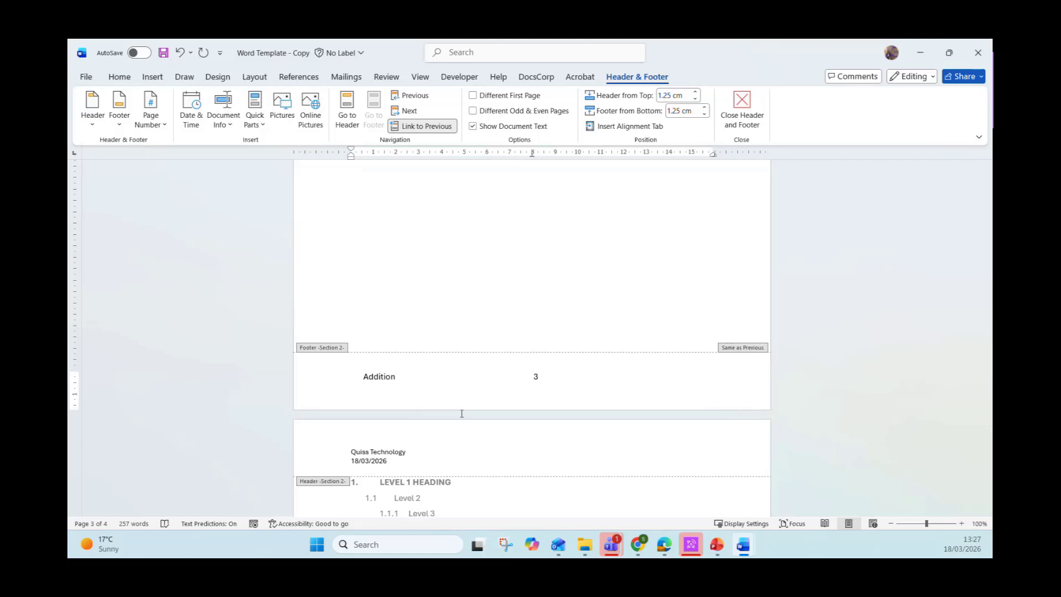
Delete the "Addition" text and the spacing before the section 2 footer's page number, and remove the centre tab stop.
key("BackSpace")
key("BackSpace")
key("BackSpace")
key("BackSpace")
key("BackSpace")
key("BackSpace")
key("BackSpace")
type("ddition")
key("BackSpace")
key("BackSpace")
key("BackSpace")
key("BackSpace")
key("BackSpace")
key("BackSpace")
key("ctrl+z")
key("ctrl+z")
key("BackSpace")
key("BackSpace")
key("BackSpace")
key("BackSpace")
key("BackSpace")
key("BackSpace")
key("BackSpace")
key("BackSpace")
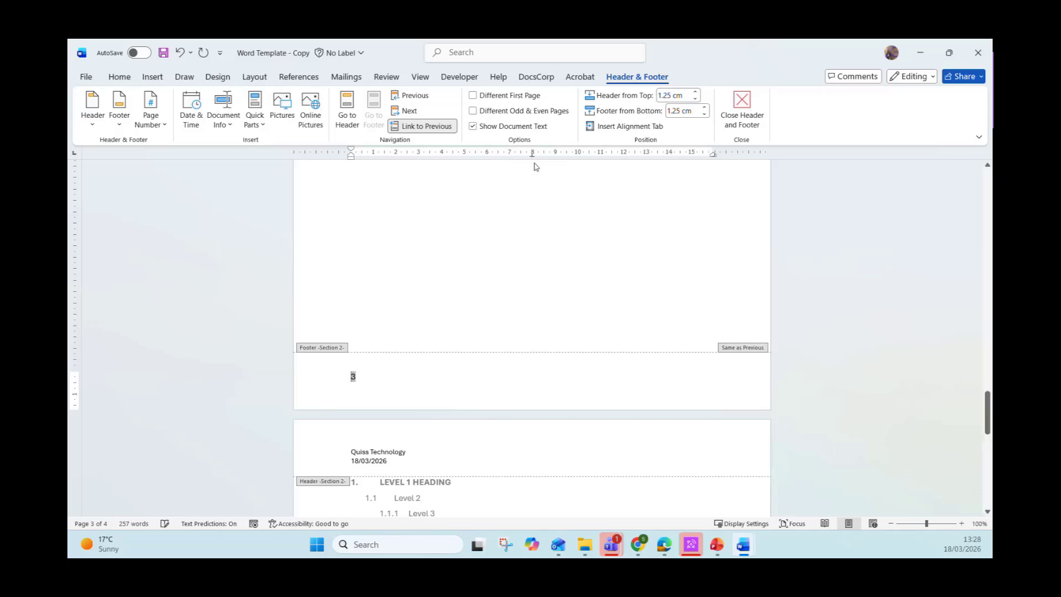
left_click_drag(532, 159, 580, 246)
Try shifting the page number across the footer line with repeated tabs, and remove the added indentation.
left_click(712, 154)
key("Tab")
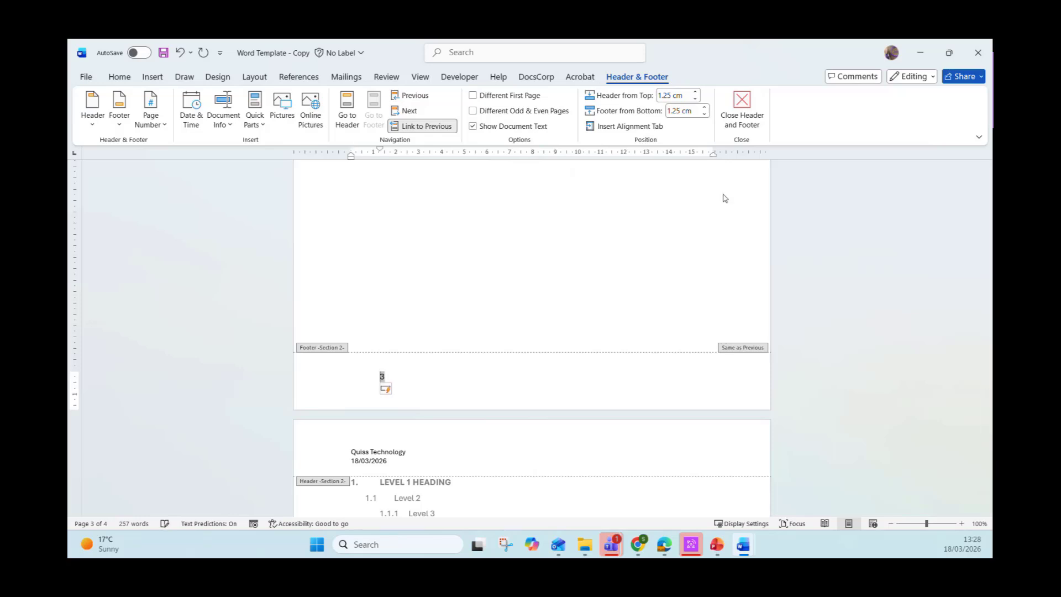
key("Tab")
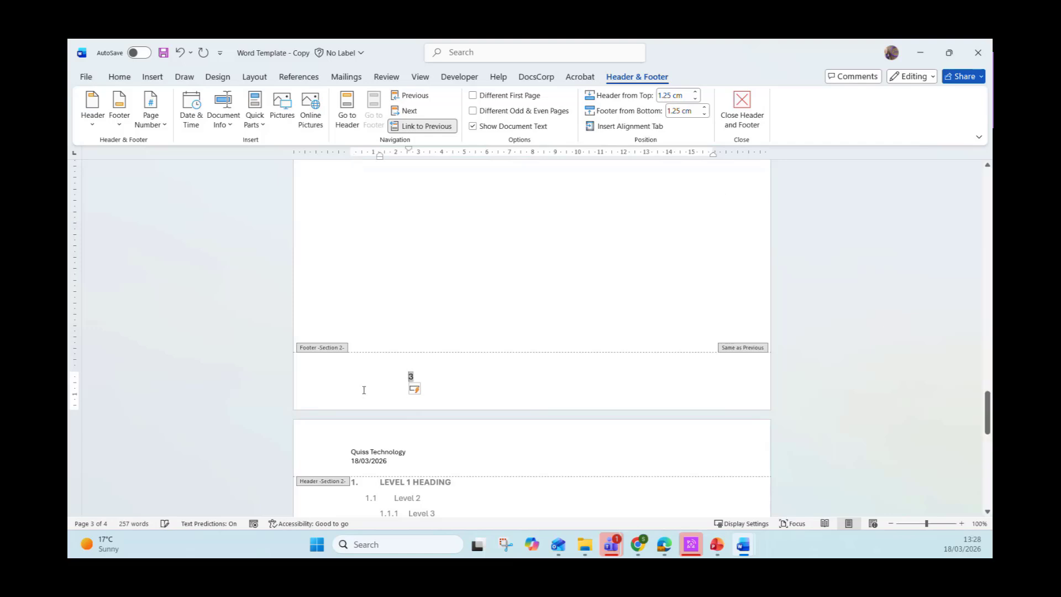
key("Tab")
key("Tab")
key("Tab")
key("Tab")
key("Tab")
key("Tab")
key("BackSpace")
key("BackSpace")
key("BackSpace")
key("BackSpace")
key("BackSpace")
key("BackSpace")
key("BackSpace")
key("BackSpace")
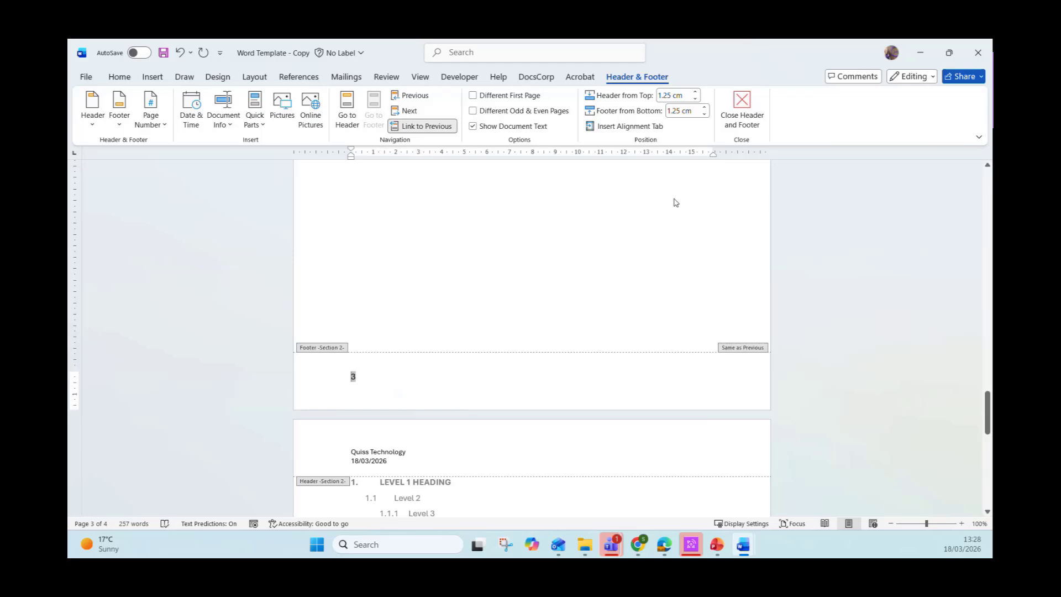
Insert an alignment tab before the footer page number, aligned Right relative to the margin with leader style 2.
left_click(621, 130)
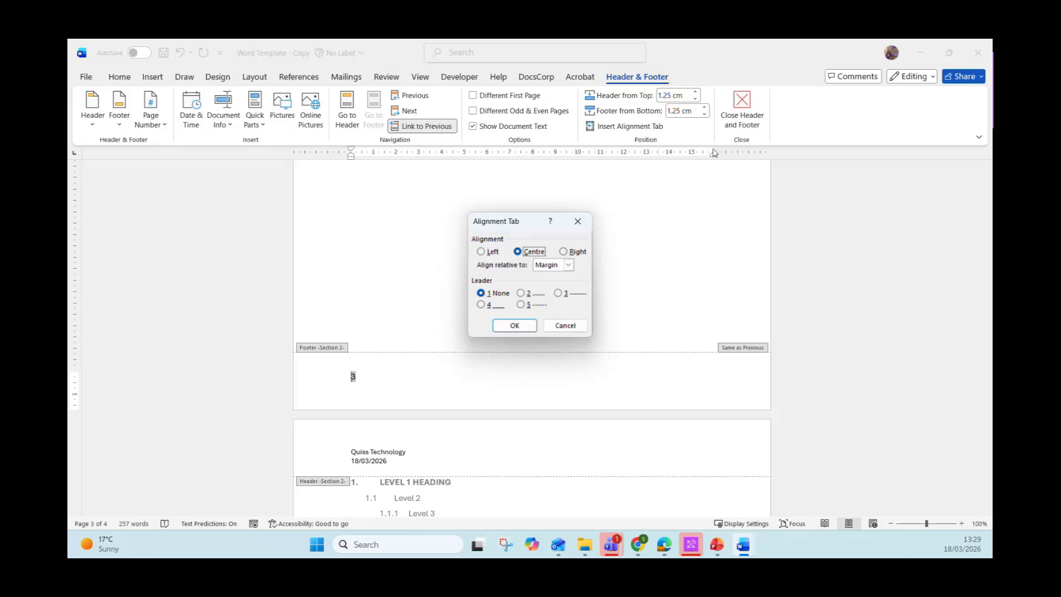
left_click(565, 252)
left_click(525, 295)
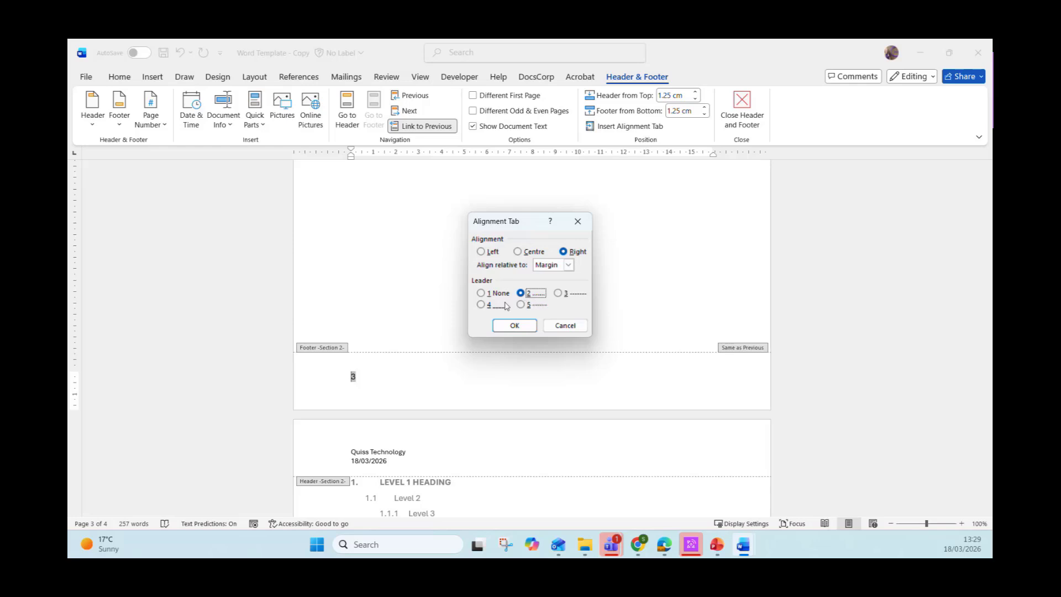
left_click(511, 325)
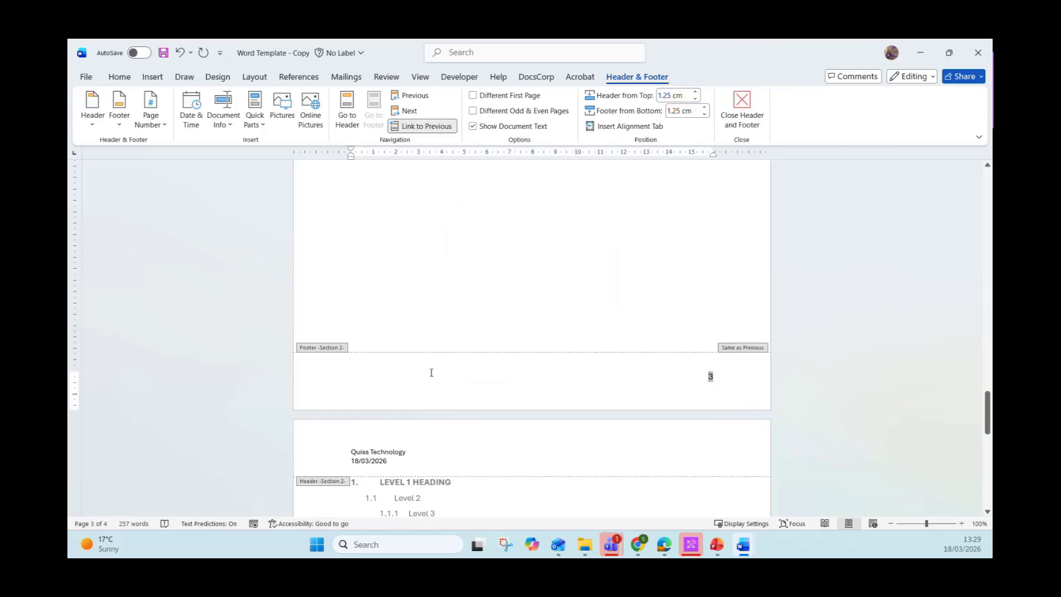
Insert the Document Title field at the start of the section 2 footer line.
left_click(386, 378)
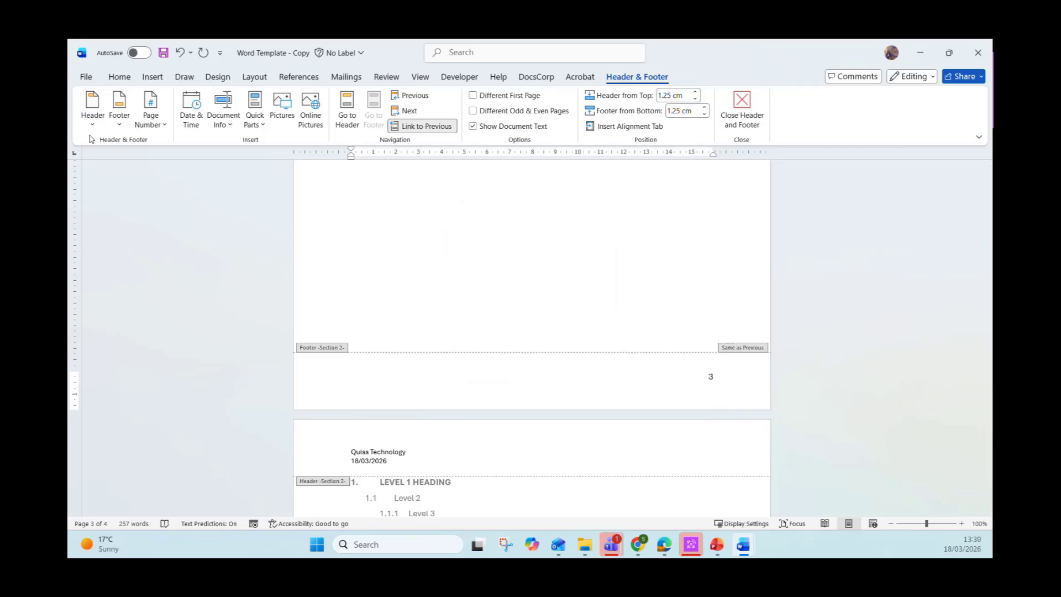
left_click(223, 124)
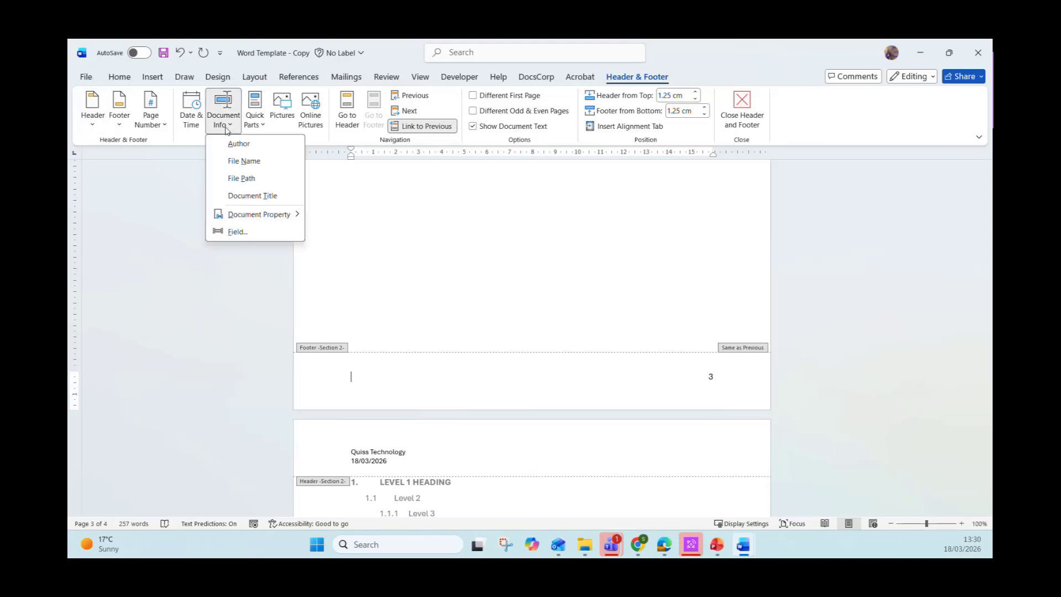
left_click(252, 196)
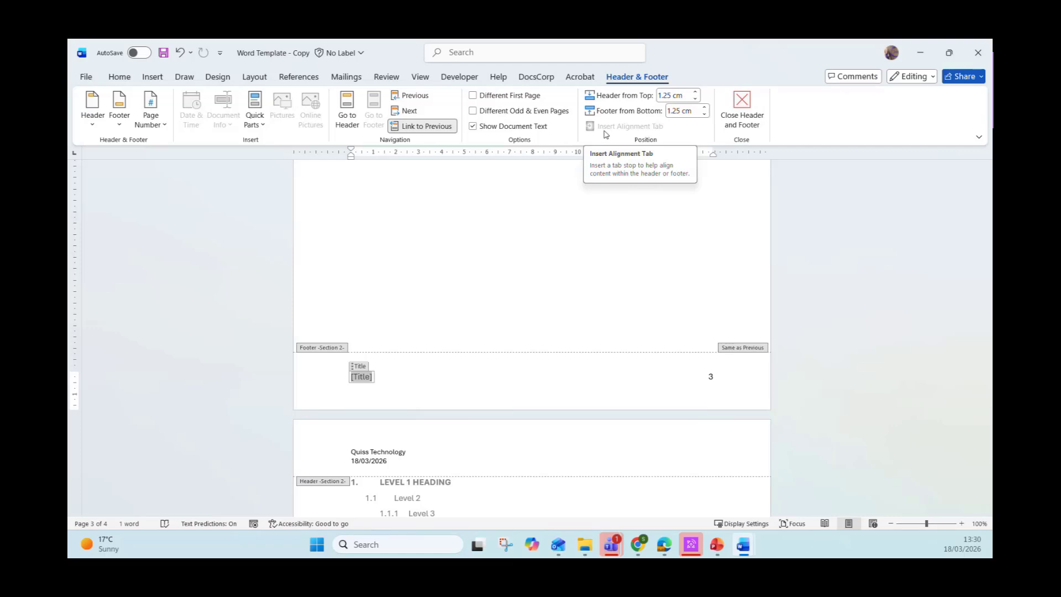
left_click(162, 127)
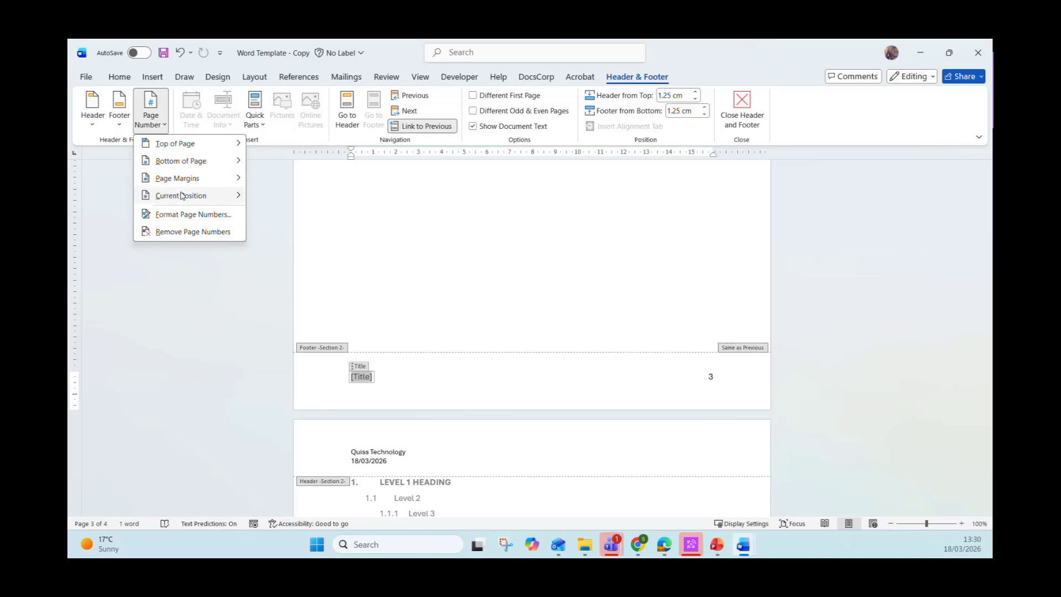
mouse_move(182, 196)
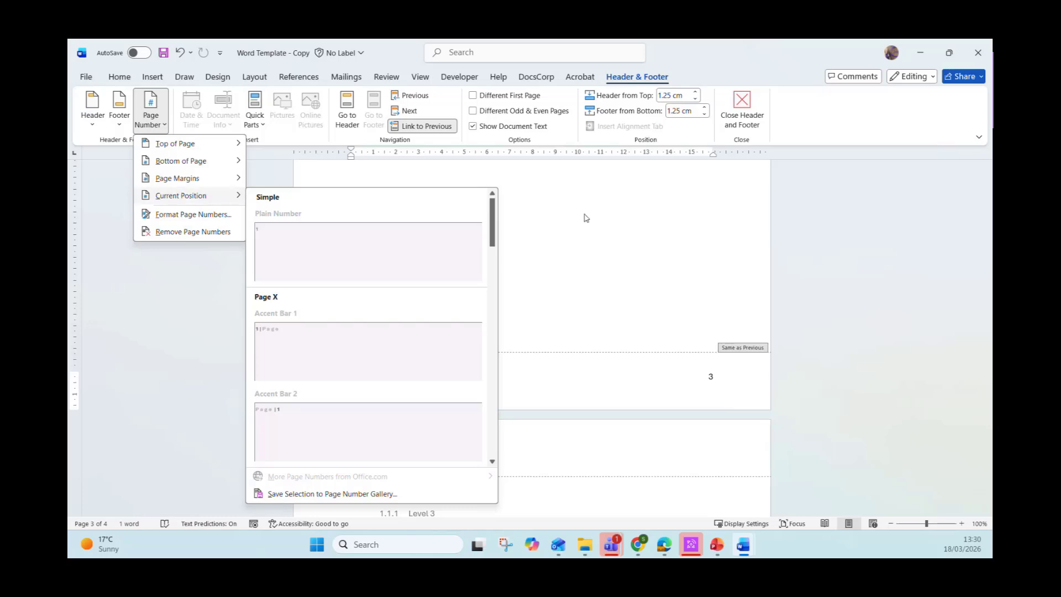
left_click(593, 232)
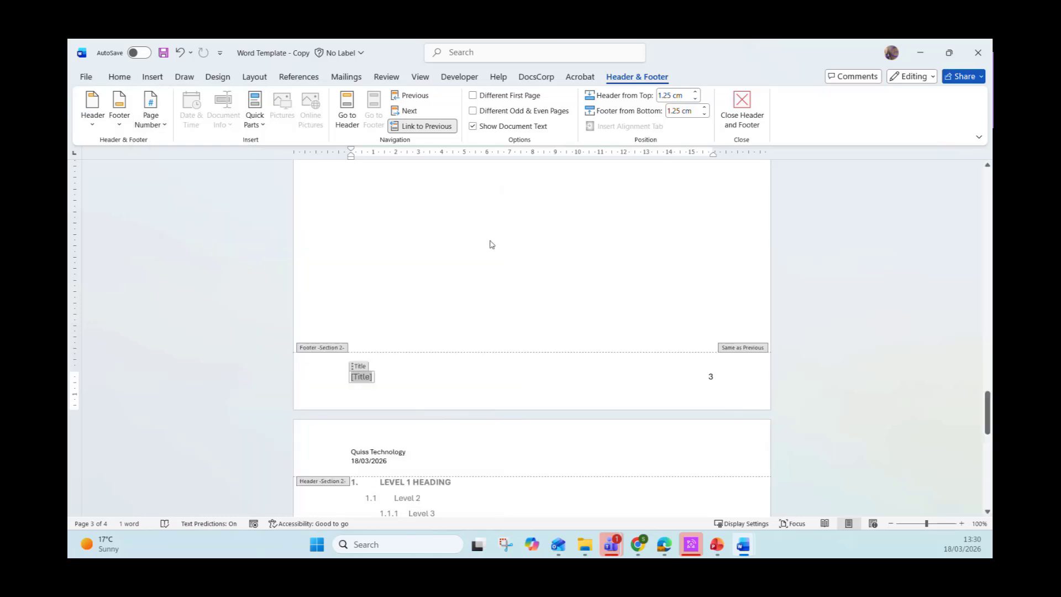
Look over the section 2 header and footer, and close header and footer editing.
scroll(478, 285, "down", 3)
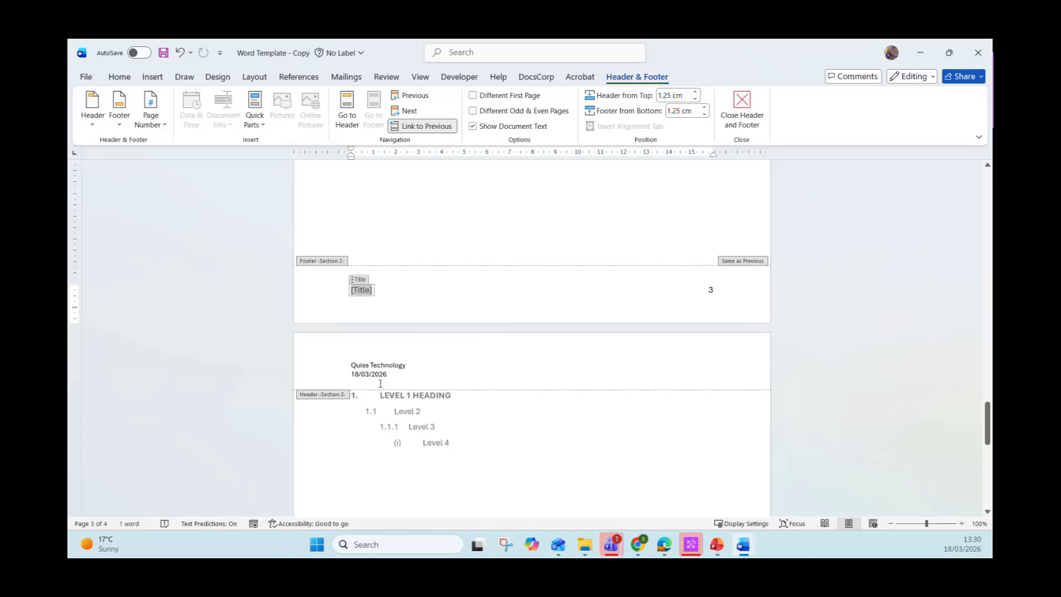
scroll(380, 400, "up", 15)
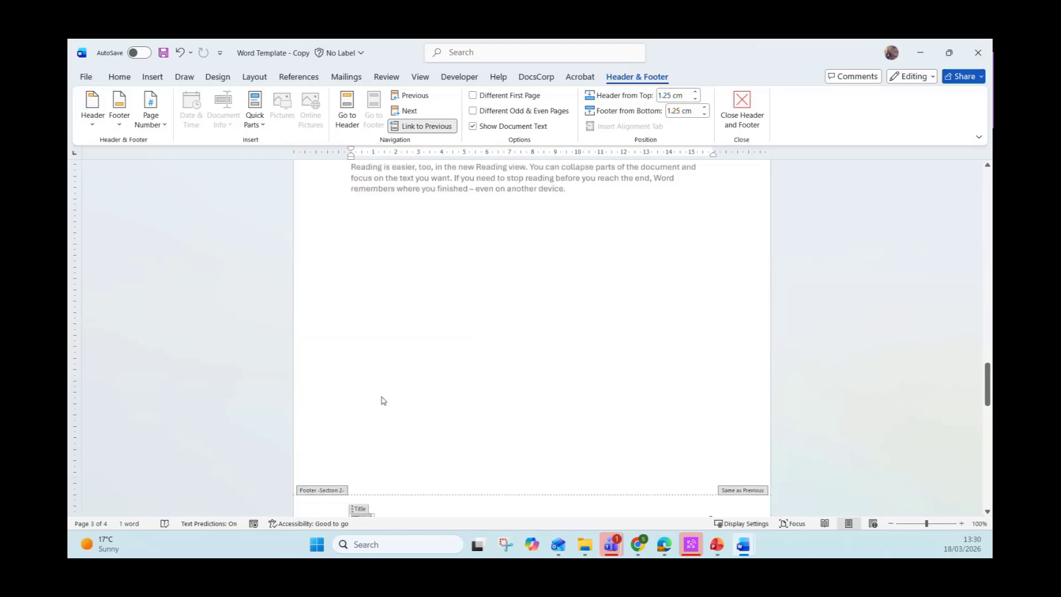
scroll(381, 401, "up", 4)
scroll(382, 401, "down", 4)
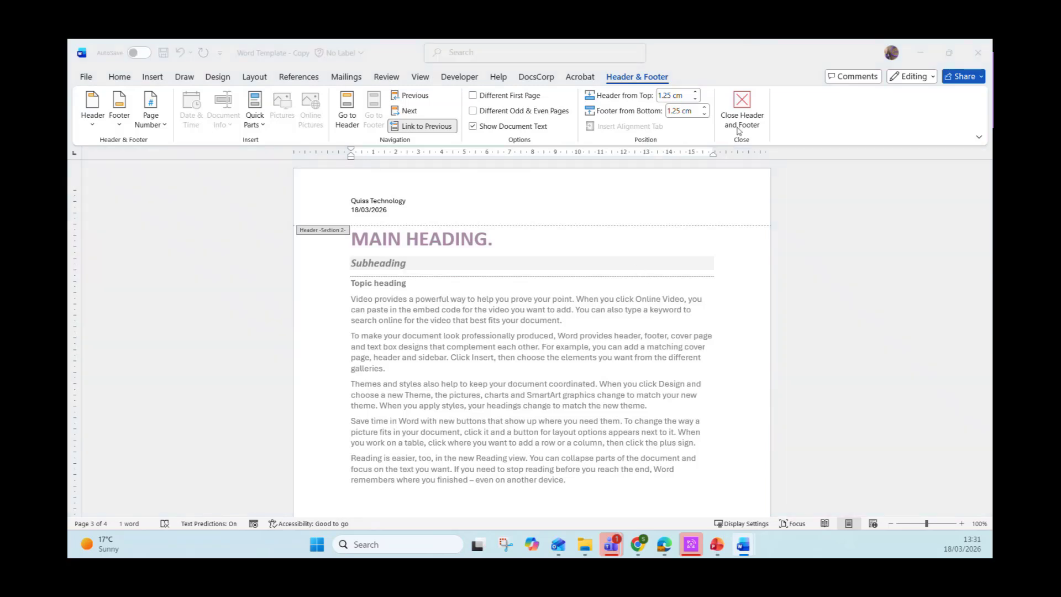
left_click(738, 126)
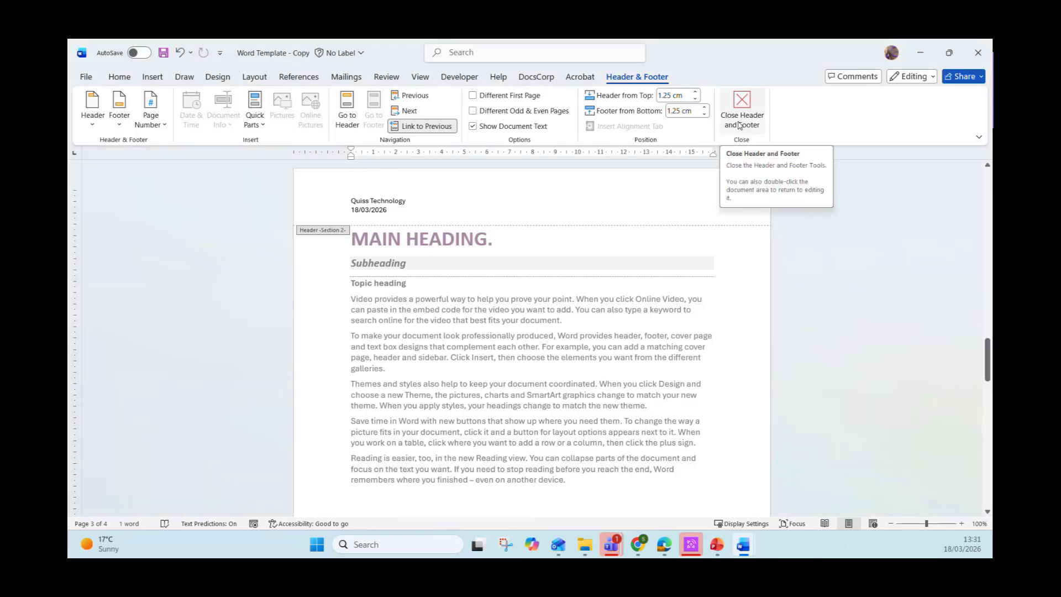
left_click(738, 126)
With formatting marks shown, put the section break on its own paragraph, delete the [TOC] placeholder and hide the marks.
scroll(490, 356, "up", 5)
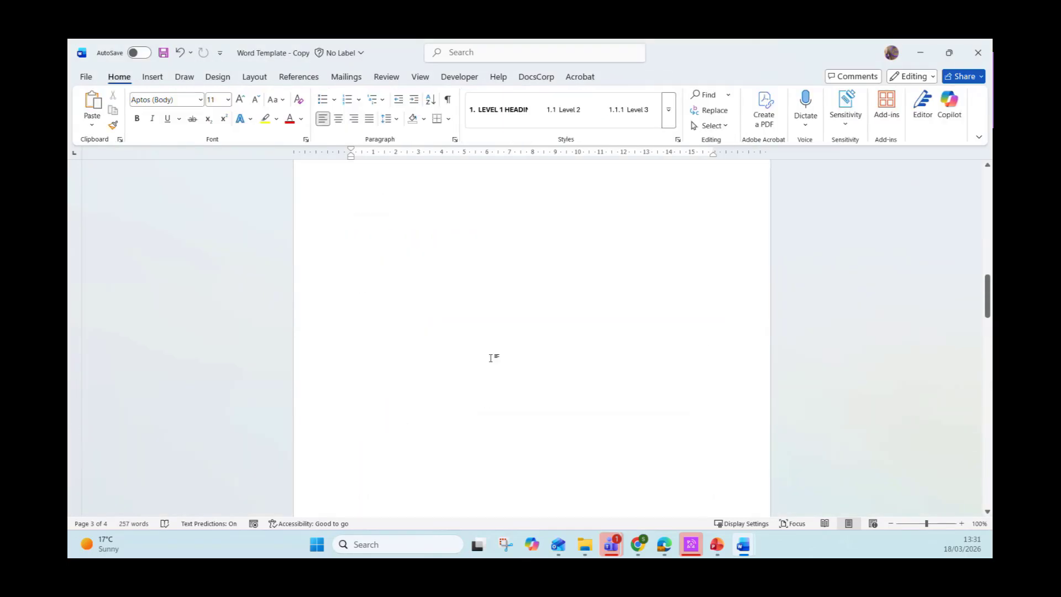
scroll(489, 357, "up", 3)
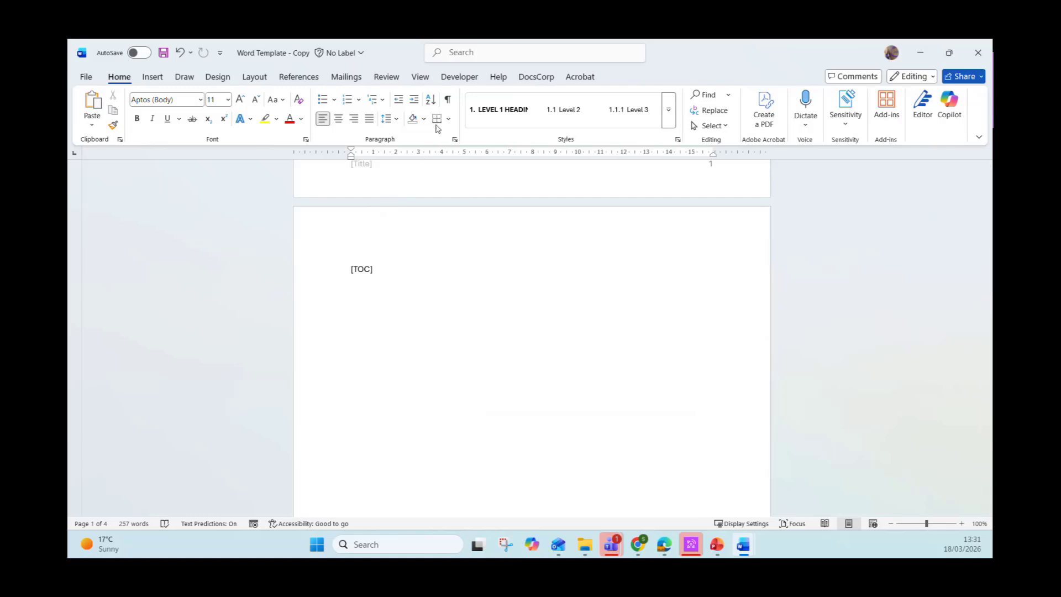
left_click(448, 100)
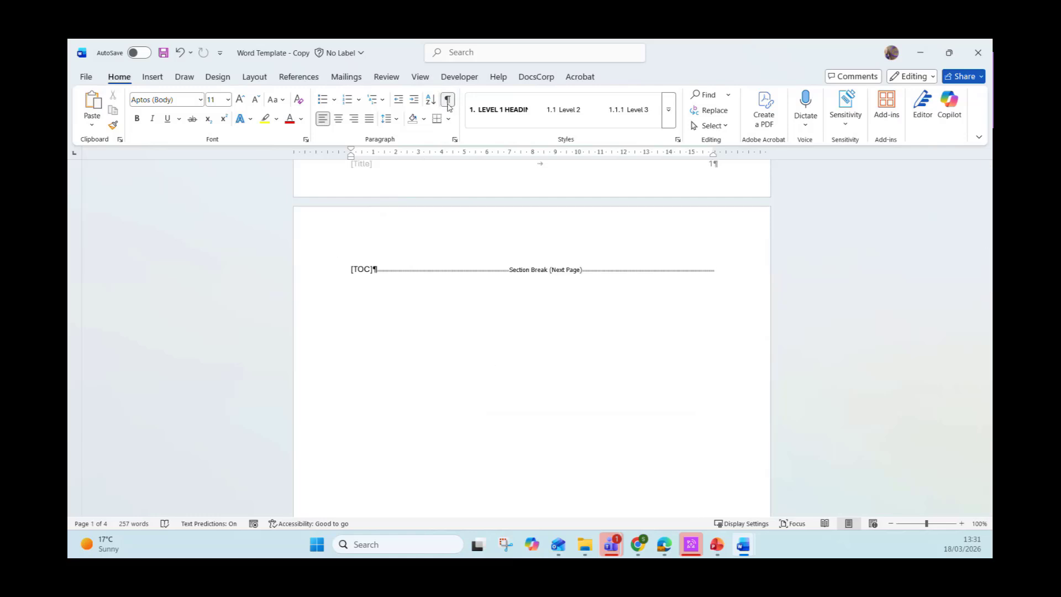
left_click(380, 271)
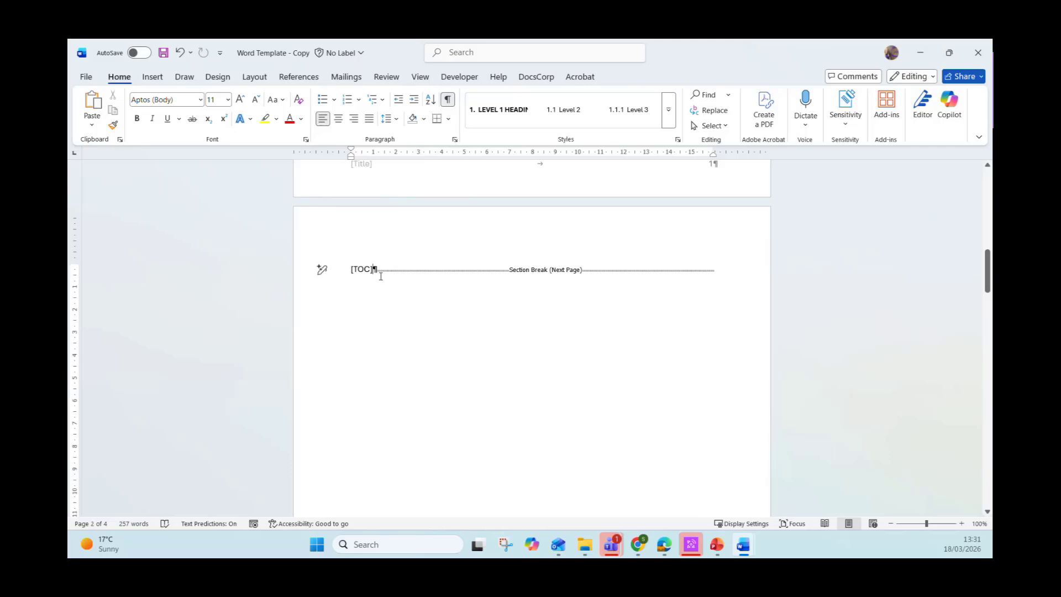
key("Return")
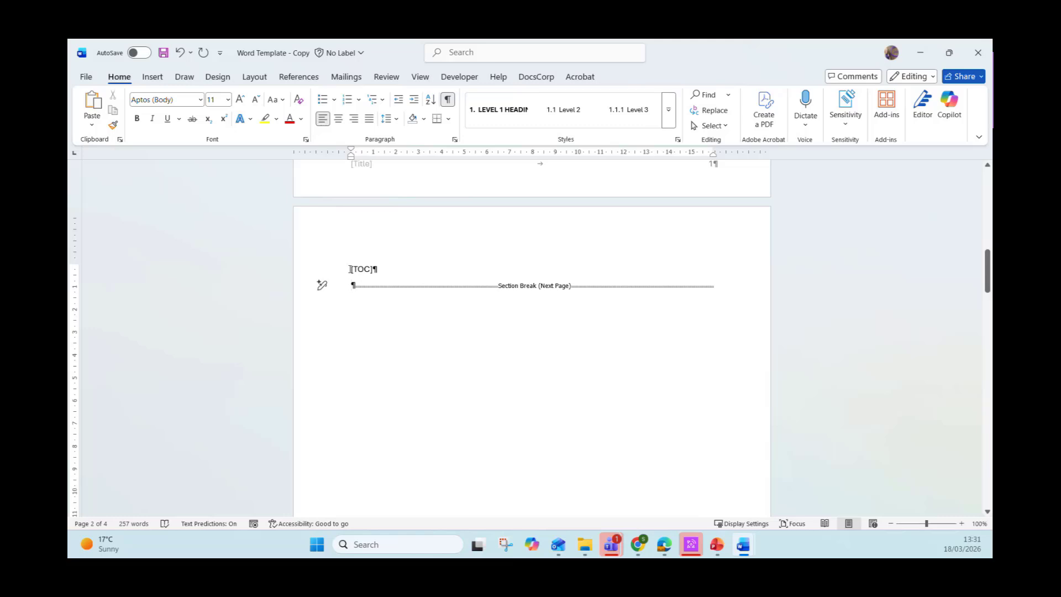
left_click(350, 269)
key("Delete")
key("Delete")
key("Delete")
key("Delete")
key("Delete")
left_click(448, 99)
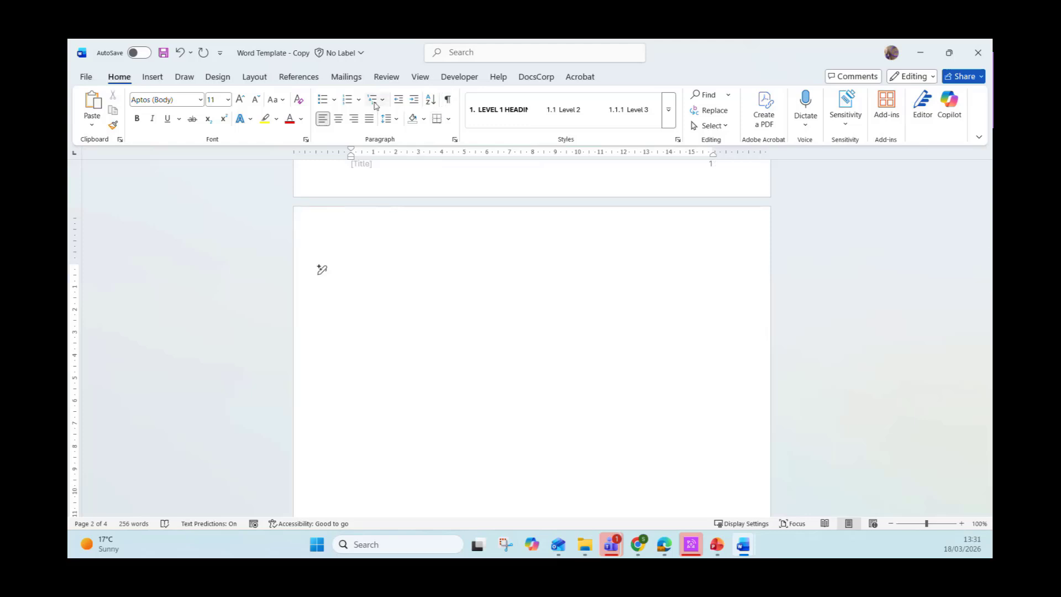
Open the custom table of contents settings and look at the available tab leaders.
left_click(386, 77)
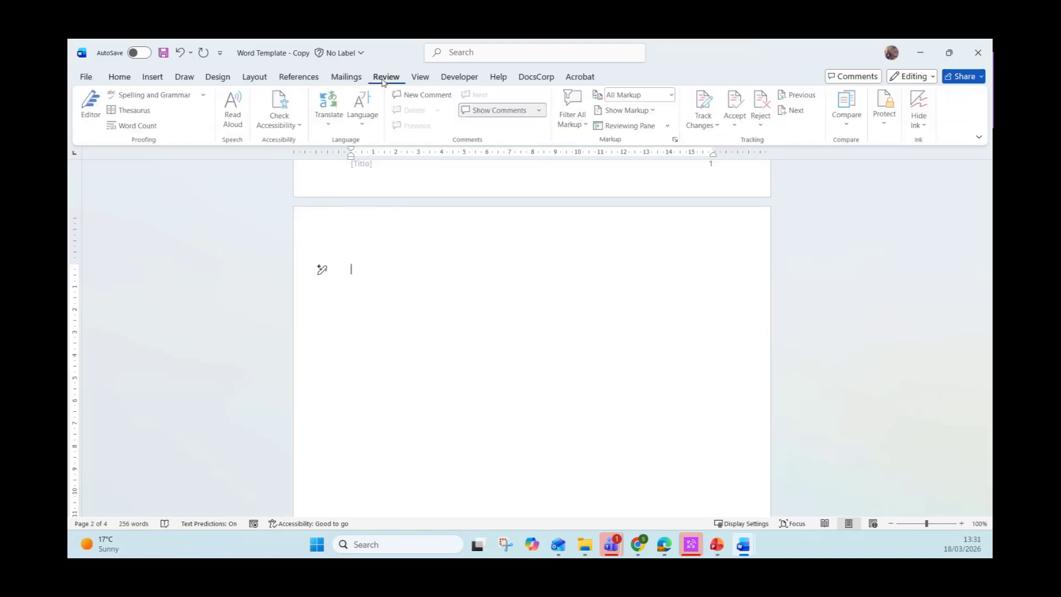
left_click(293, 78)
left_click(98, 126)
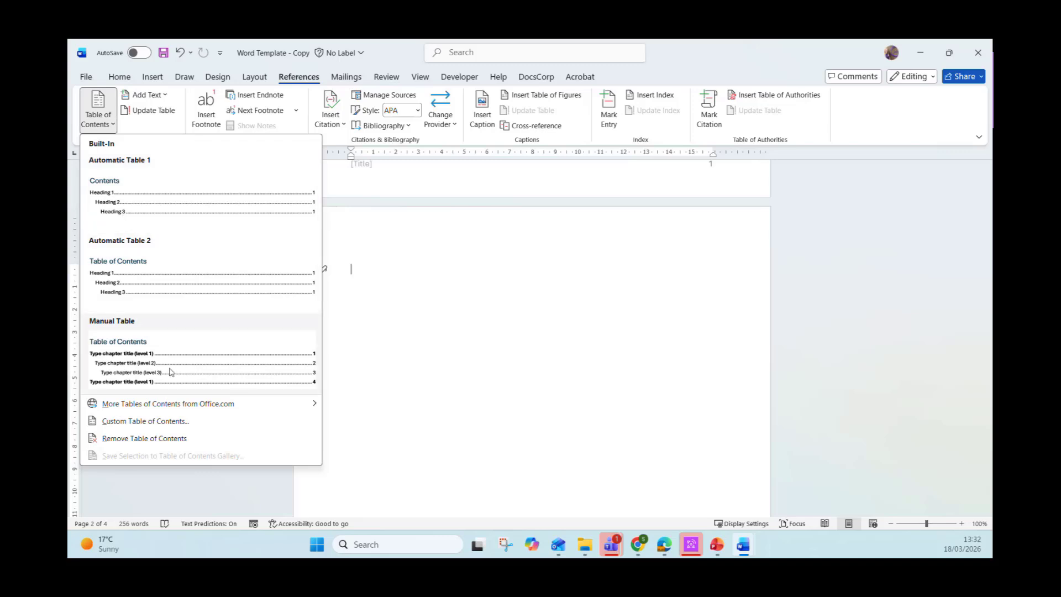
left_click(126, 423)
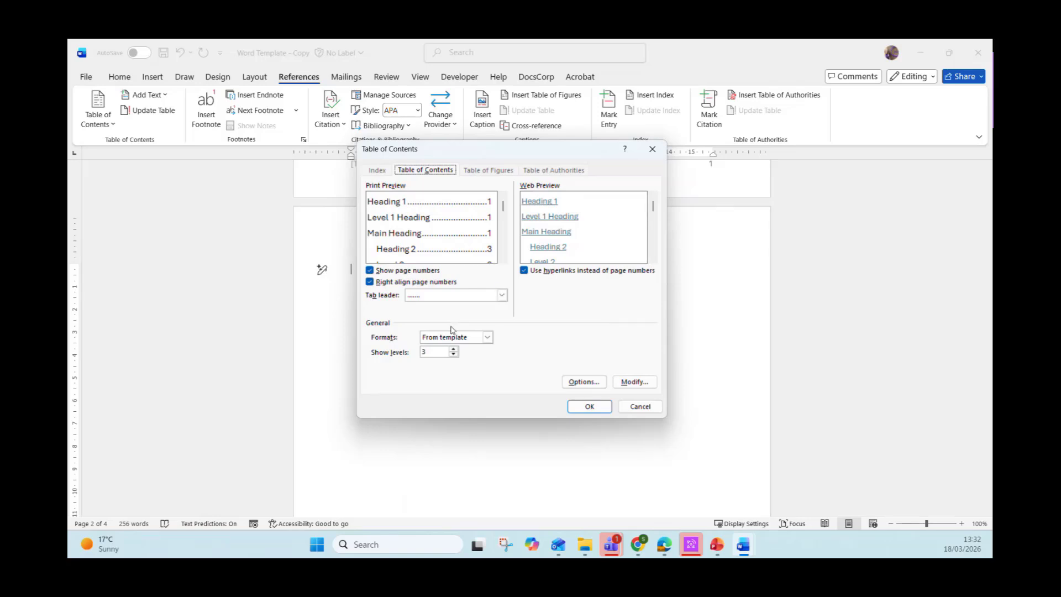
left_click(417, 299)
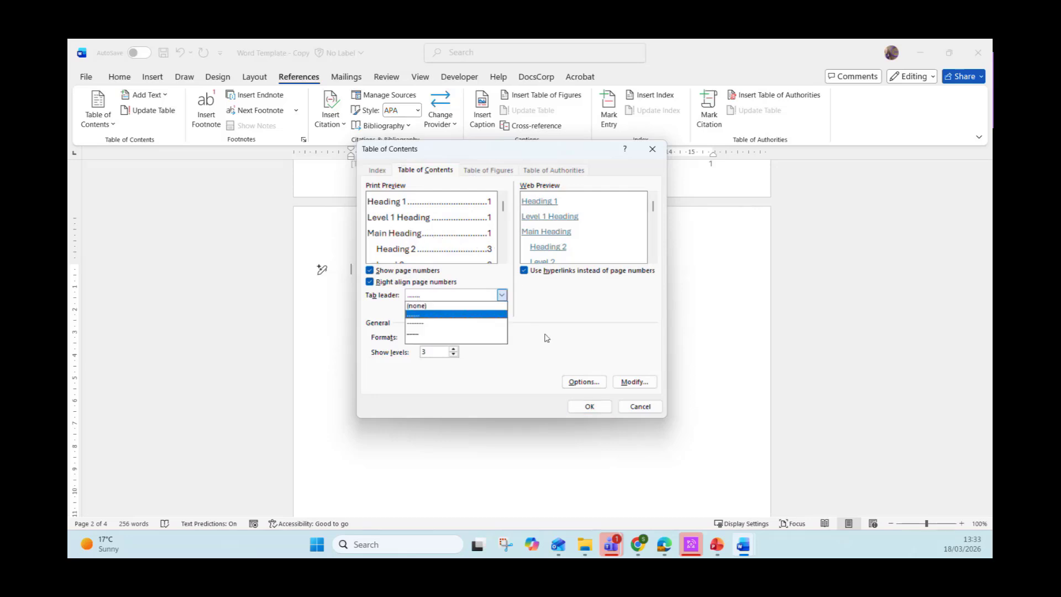
left_click(534, 350)
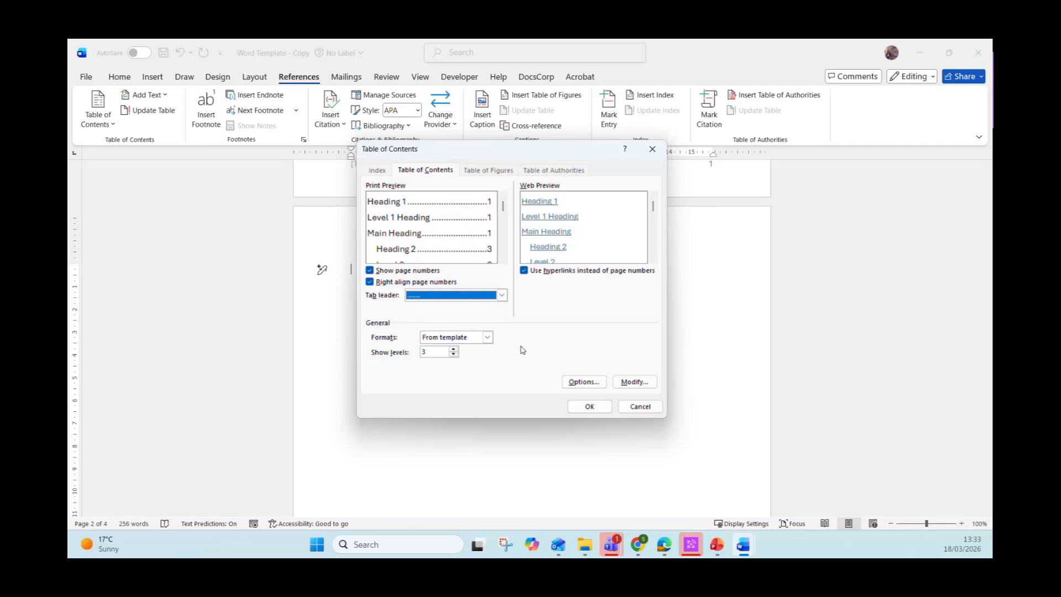
Try showing 1 and 2 levels in the table of contents, and set the levels back to 3.
left_click(453, 354)
left_click(453, 354)
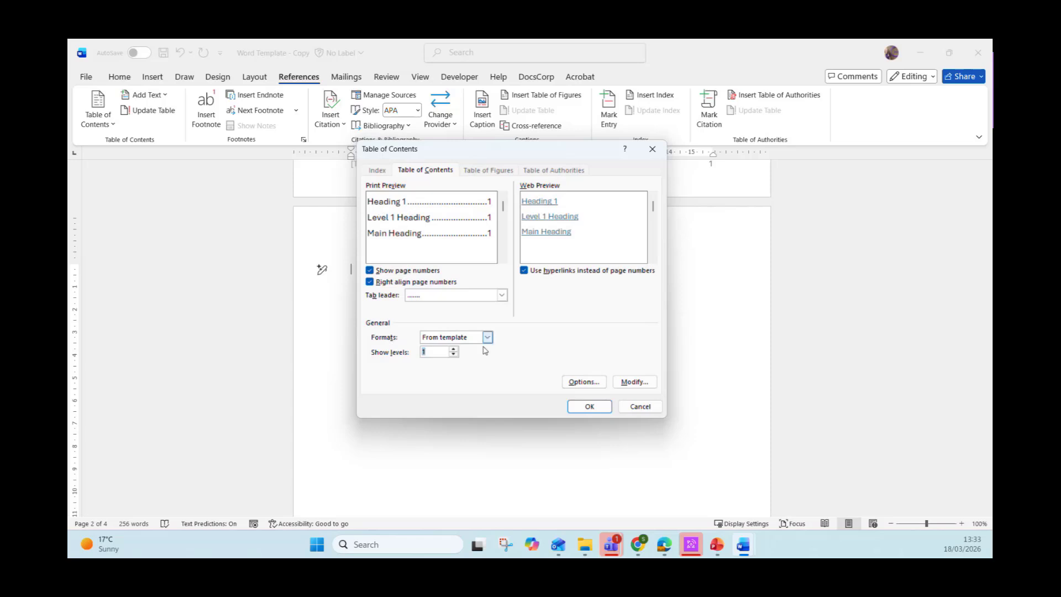
key("Up")
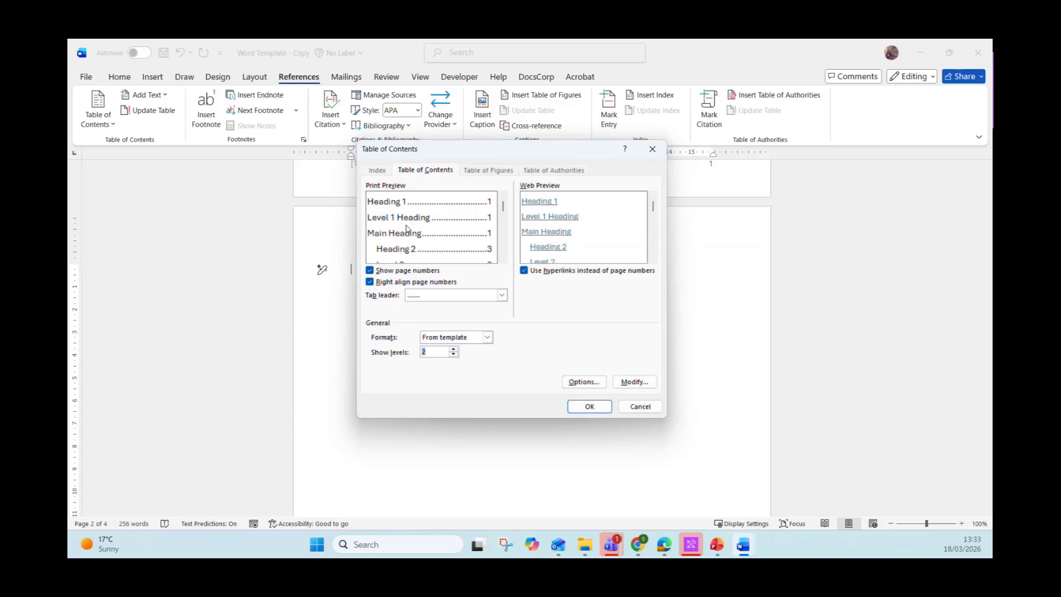
left_click(453, 349)
Examine which styles are assigned to each TOC level, and cancel the table of contents options and settings.
left_click(586, 385)
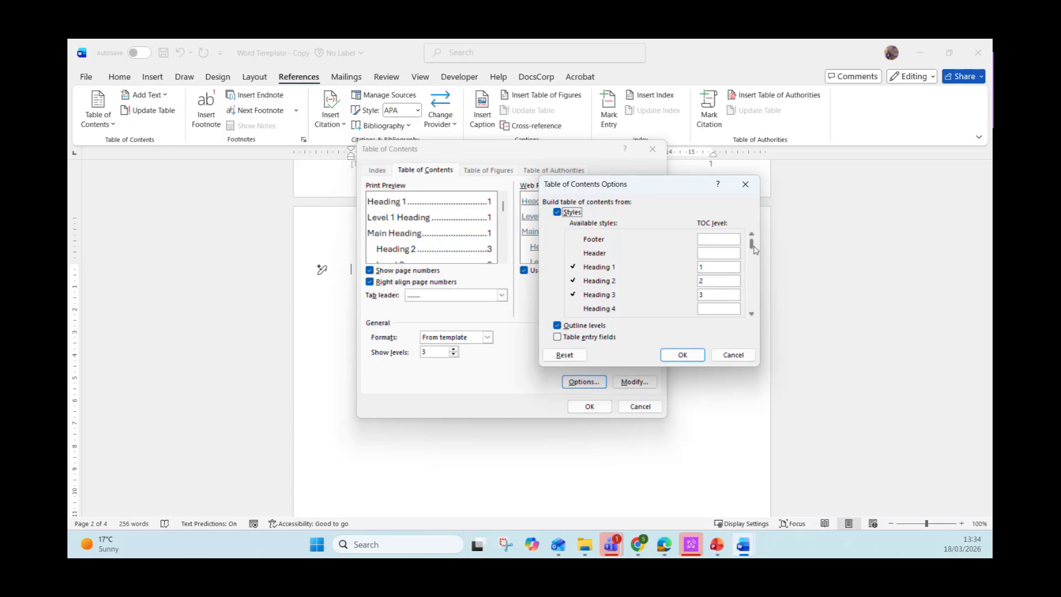
left_click_drag(755, 249, 755, 276)
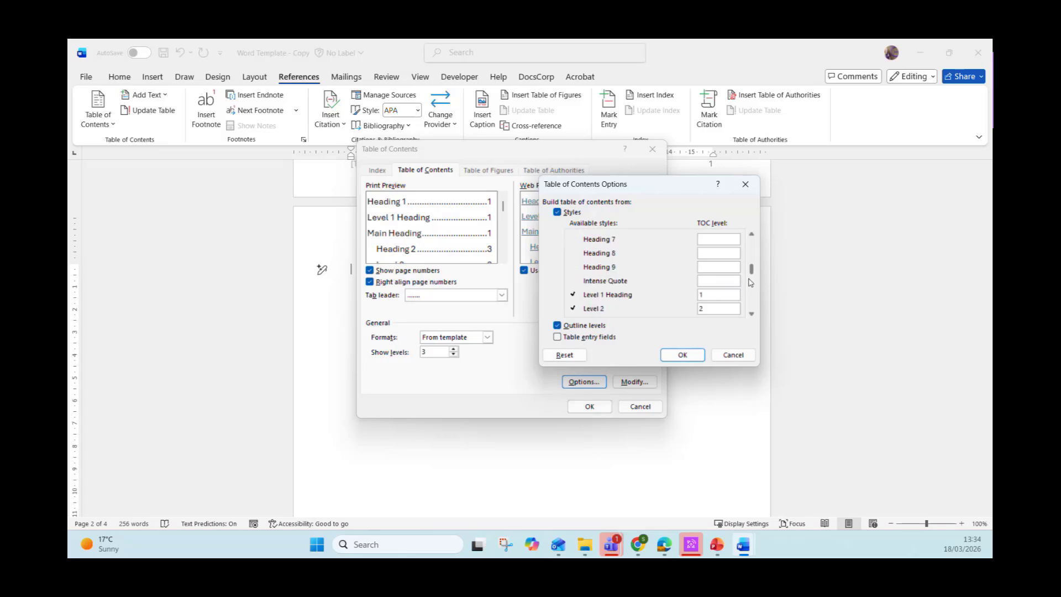
scroll(756, 317, "down", 2)
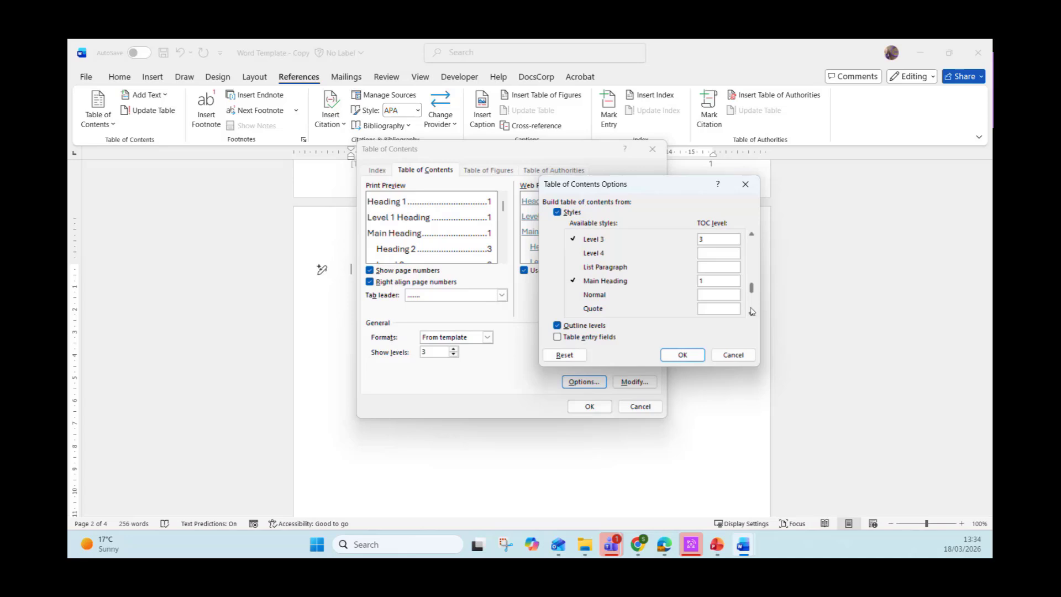
left_click(752, 314)
left_click(752, 313)
left_click(752, 314)
left_click(751, 313)
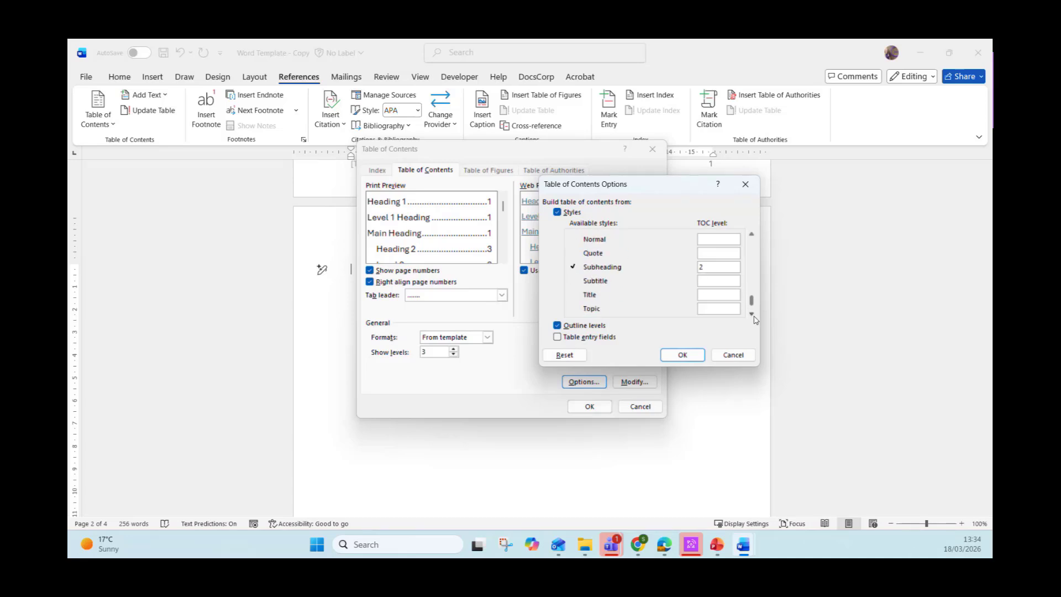
left_click(728, 356)
left_click(641, 407)
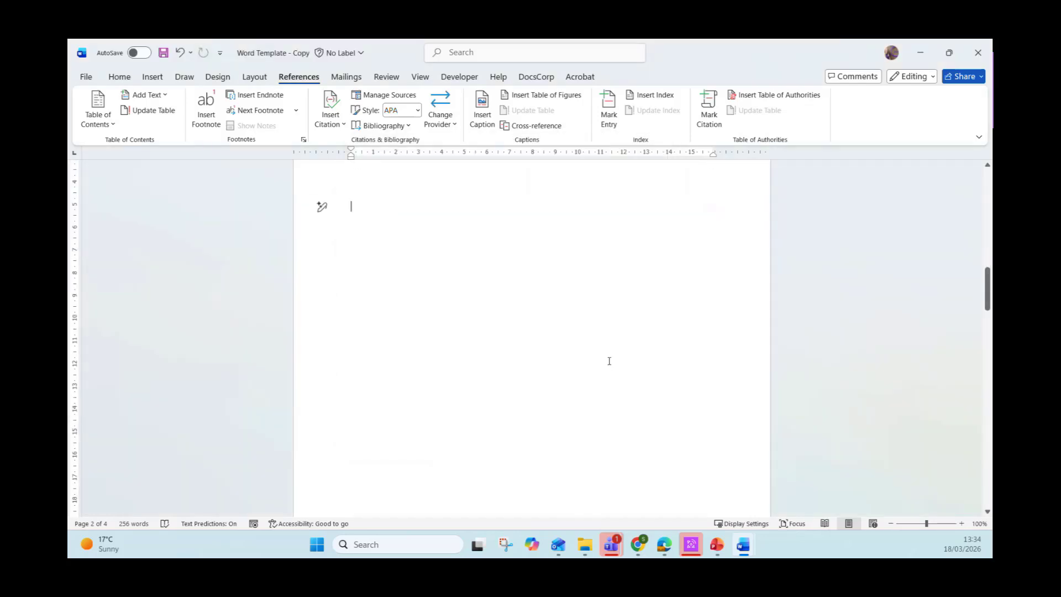
Check which styles are applied to the main heading, subheading and topic heading on the first content page.
scroll(610, 359, "down", 15)
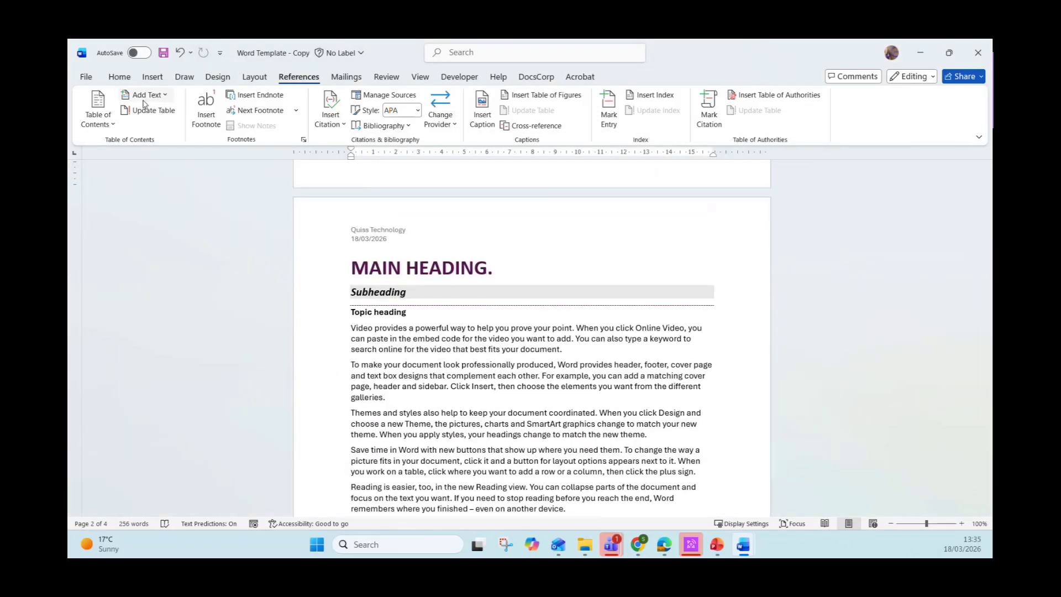
left_click(125, 79)
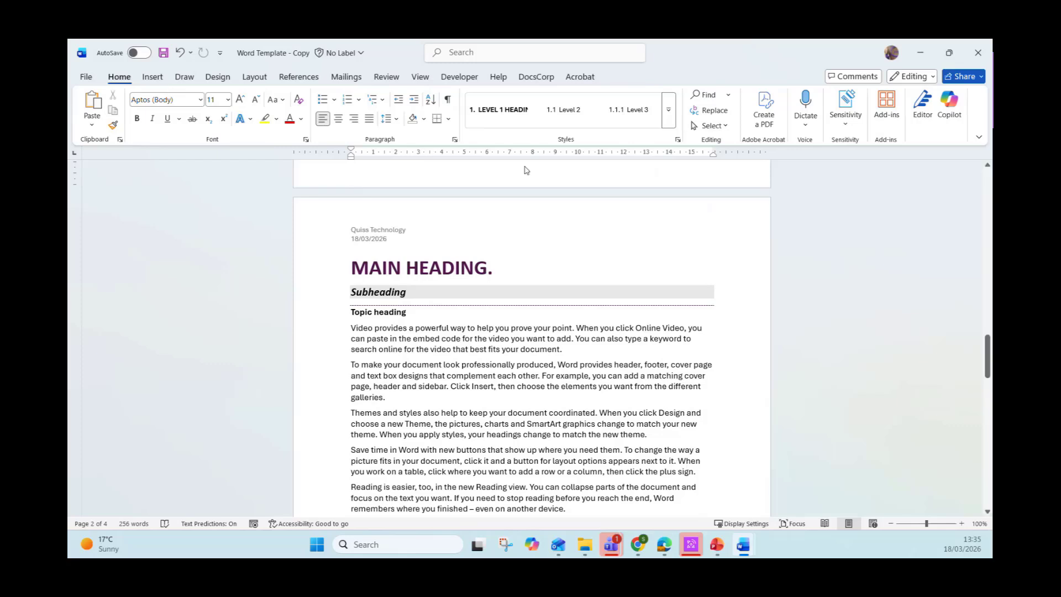
left_click(460, 272)
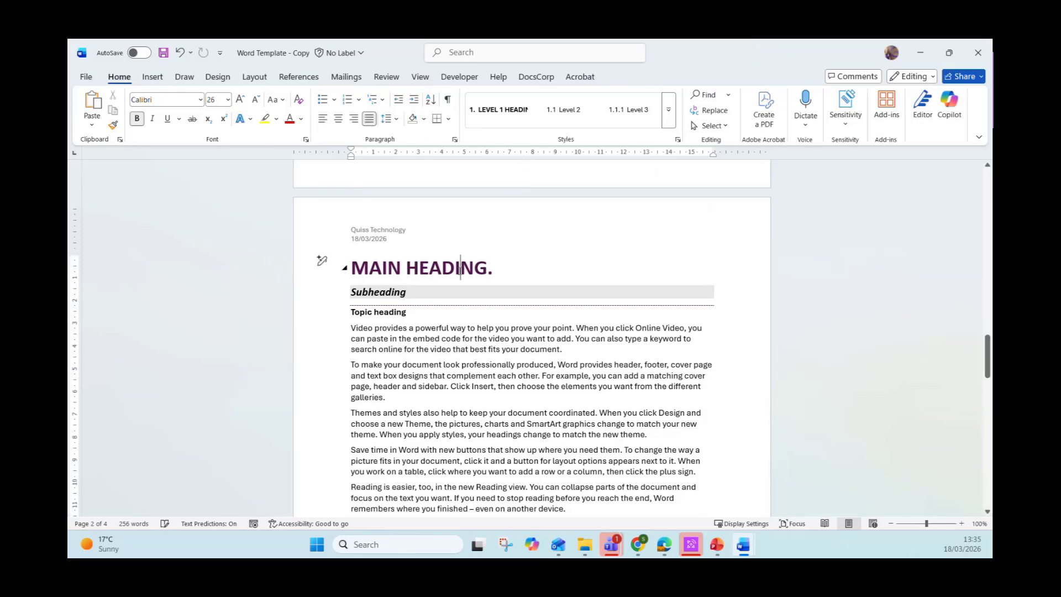
left_click(669, 114)
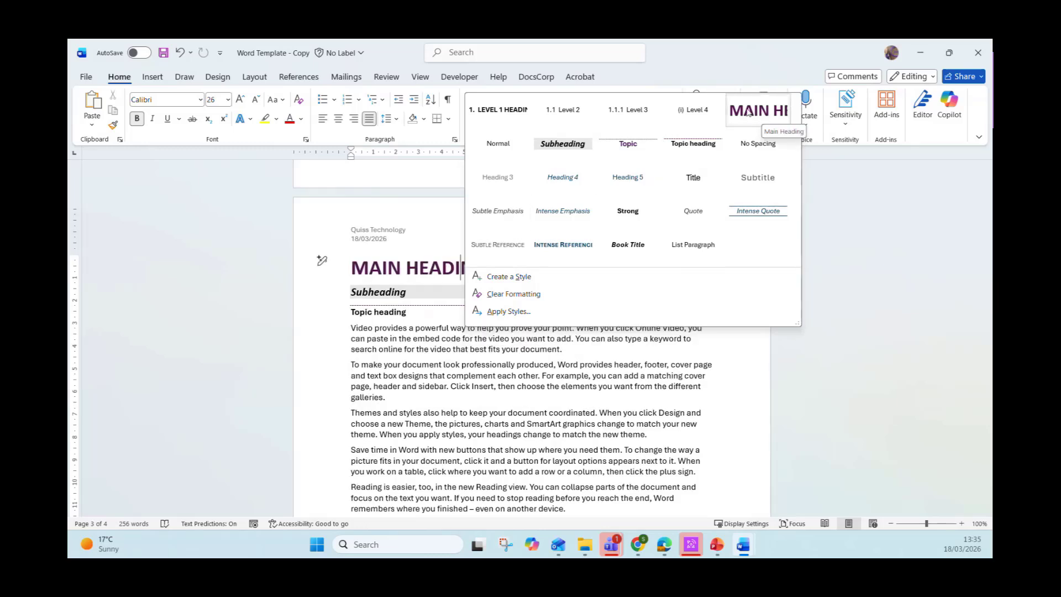
left_click(394, 293)
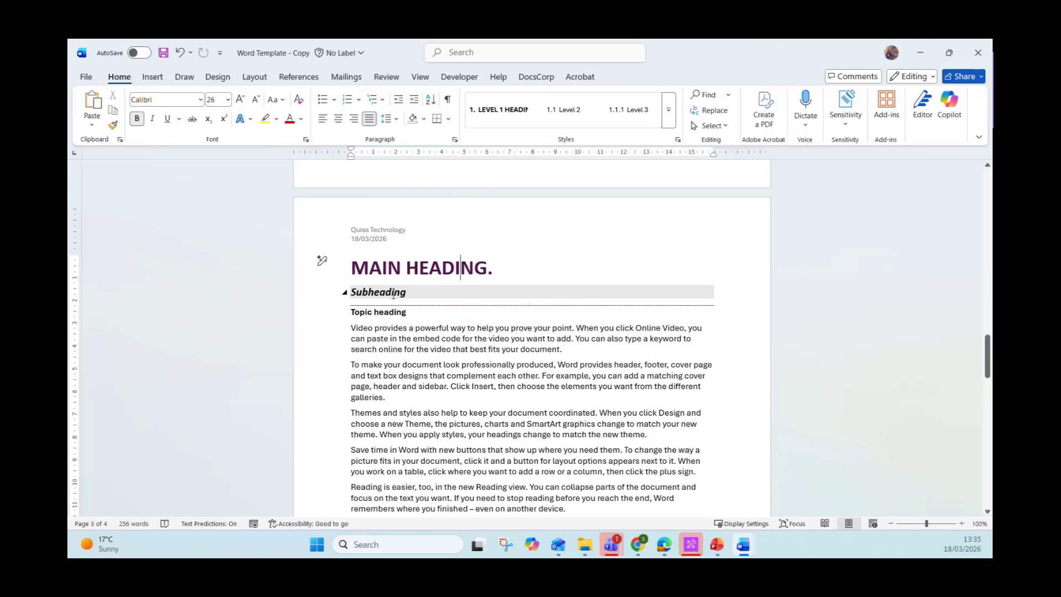
left_click(670, 126)
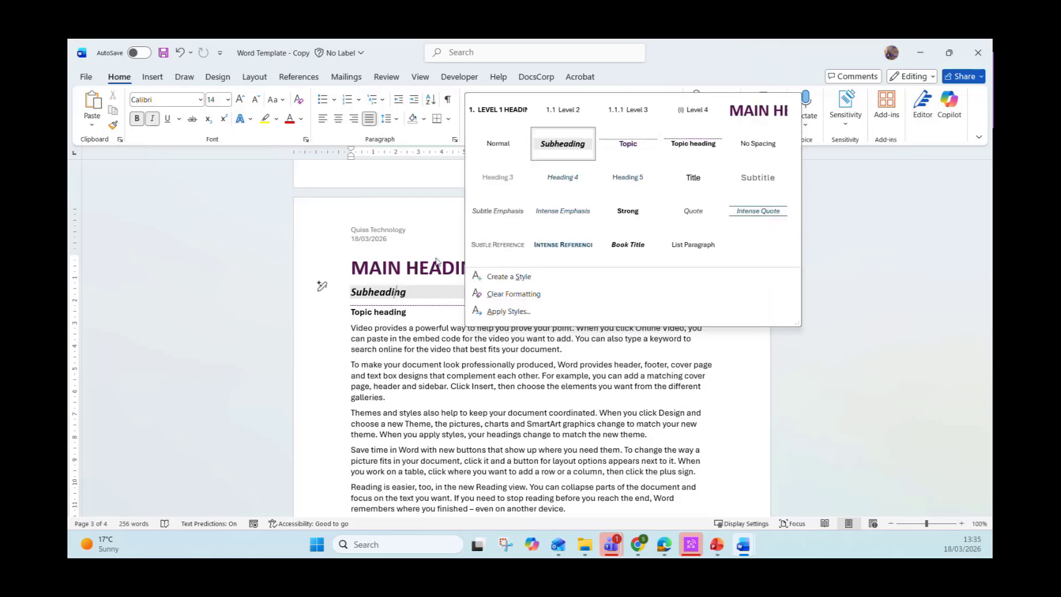
left_click(562, 144)
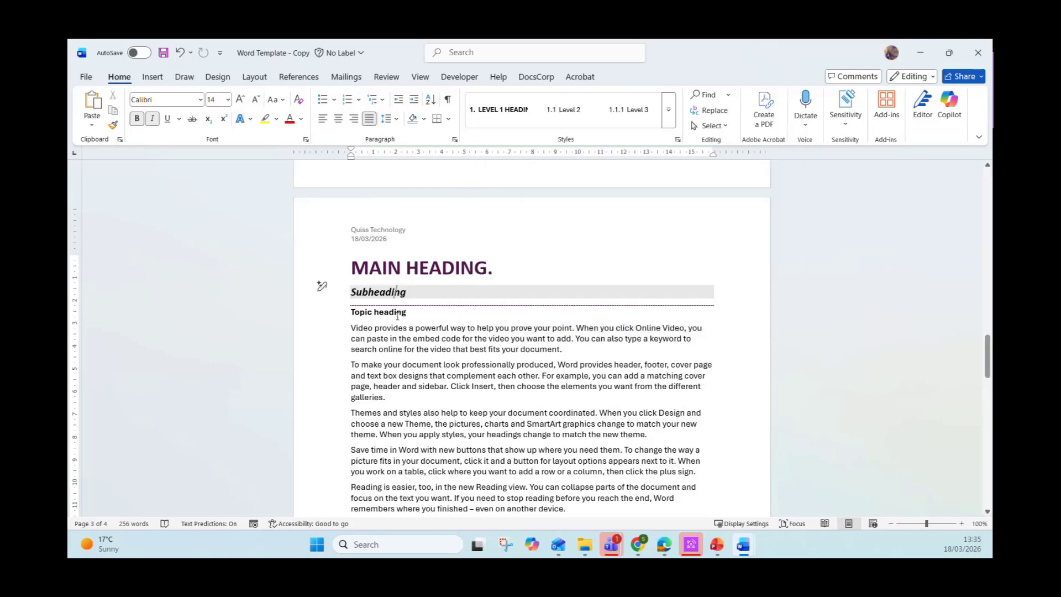
left_click(668, 109)
left_click(420, 281)
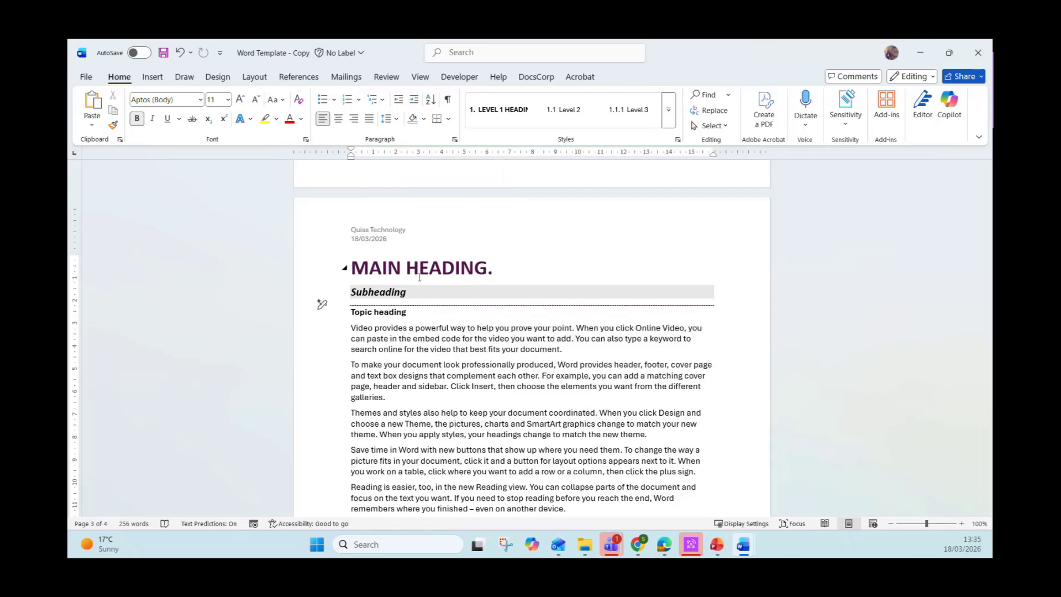
Place the cursor on the blank page after the cover page and open the custom table of contents settings.
scroll(415, 274, "up", 6)
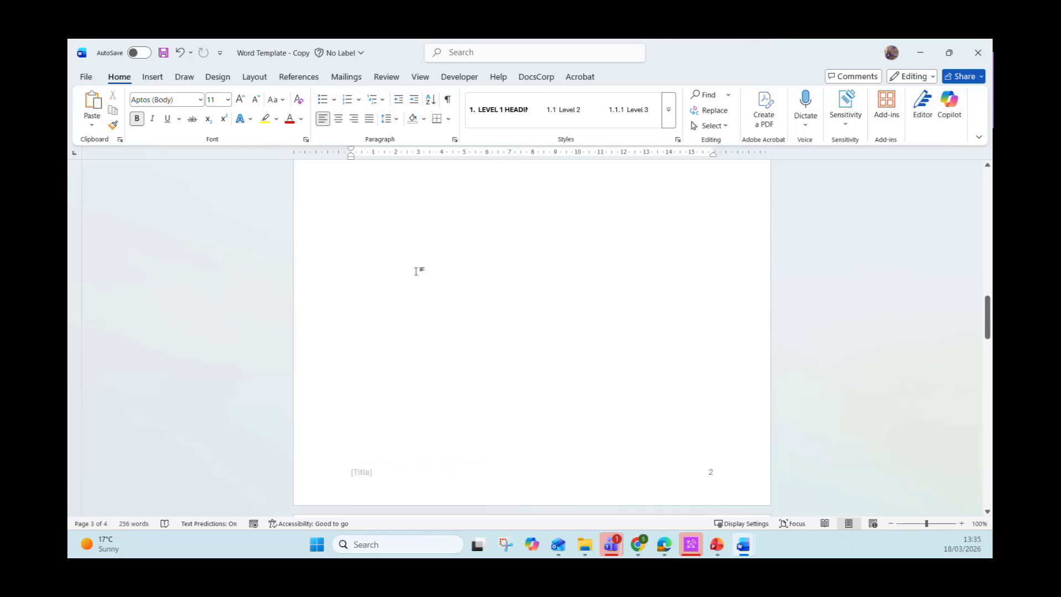
scroll(411, 271, "up", 10)
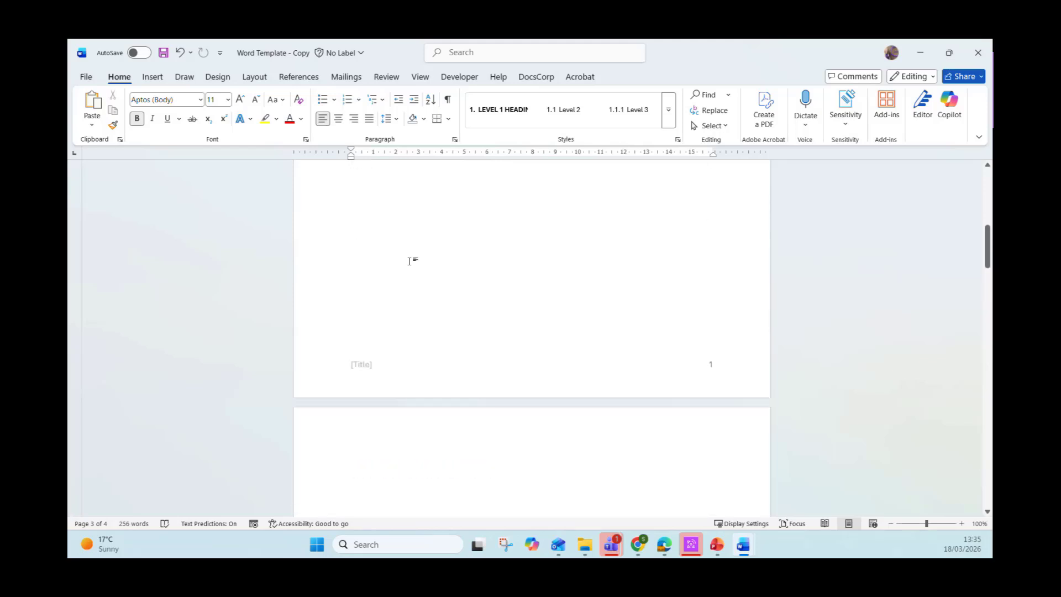
scroll(410, 261, "up", 4)
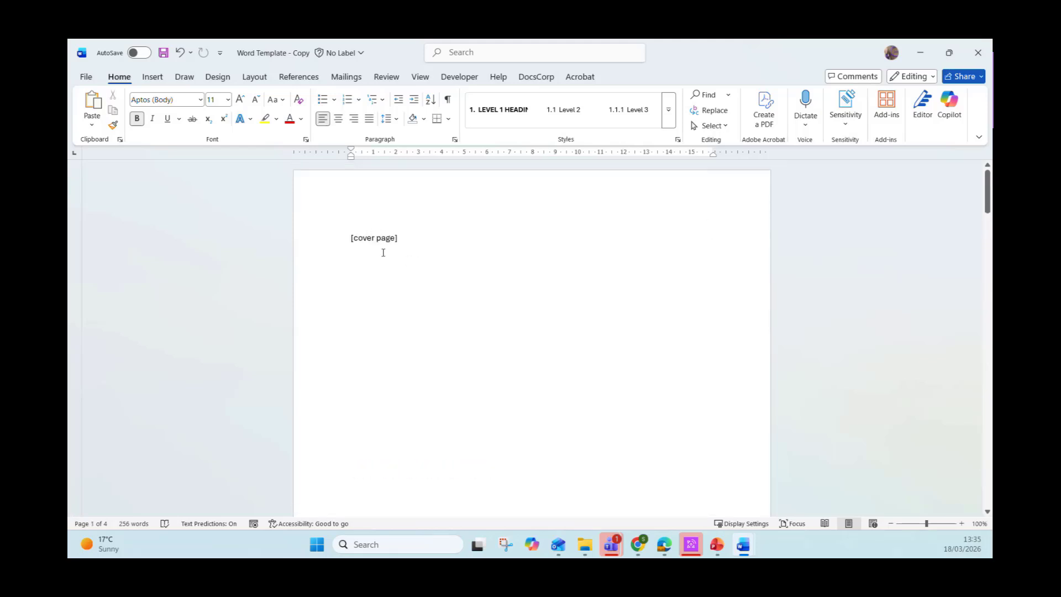
scroll(385, 251, "down", 10)
left_click(367, 330)
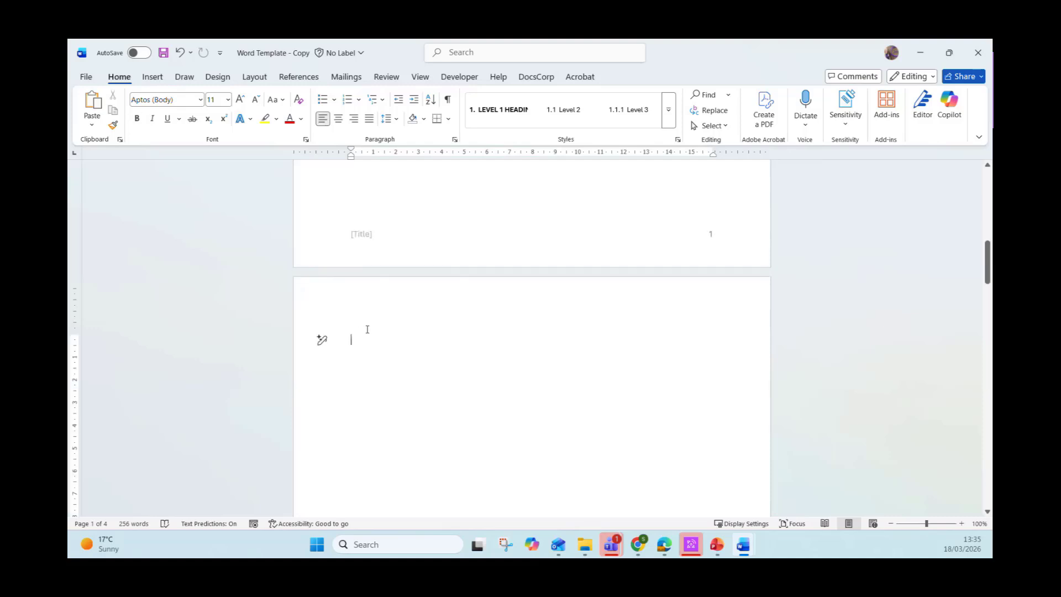
left_click(298, 76)
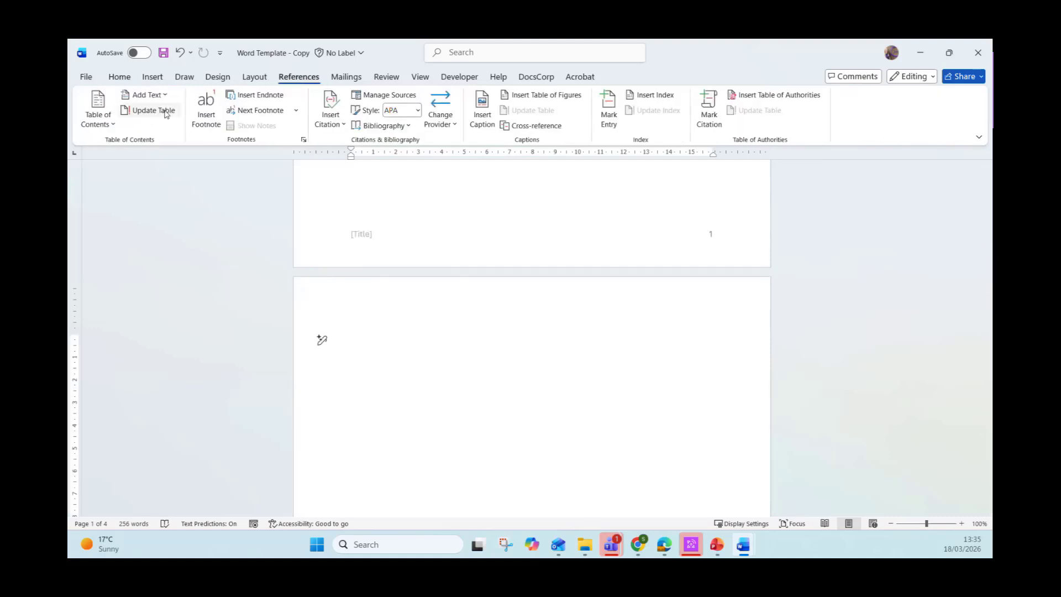
left_click(95, 123)
left_click(147, 421)
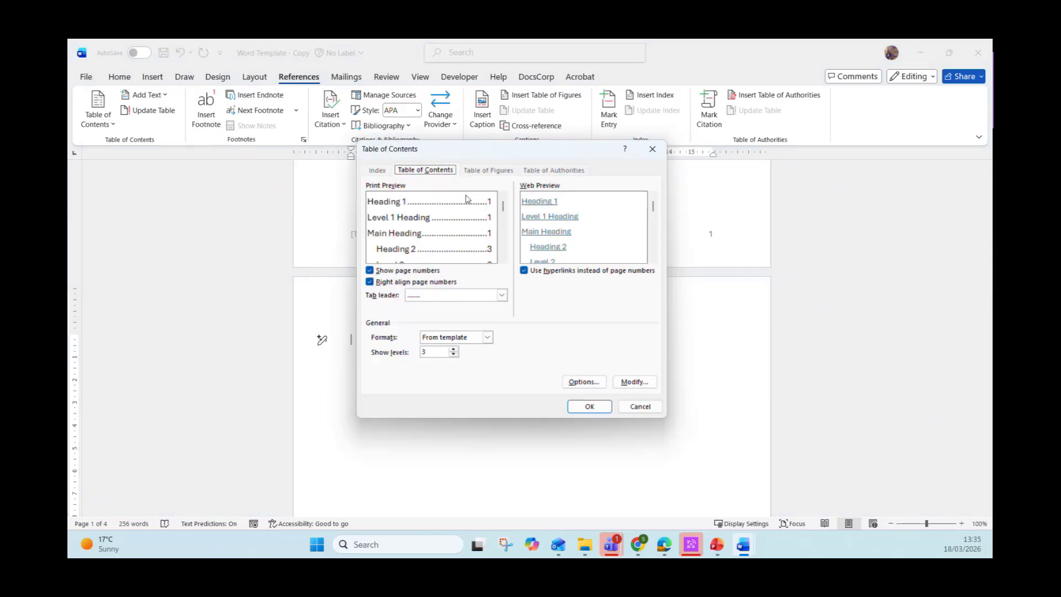
In the table of contents options, set the Subheading style to TOC level 3, and show 2 levels in the table.
left_click(584, 382)
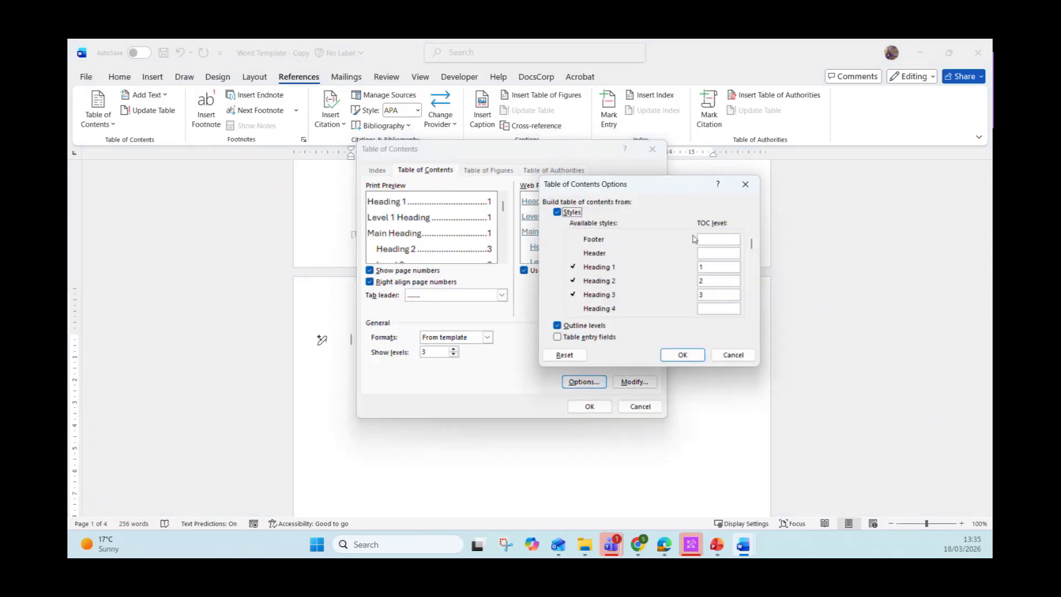
left_click(751, 251)
left_click(751, 315)
left_click(750, 315)
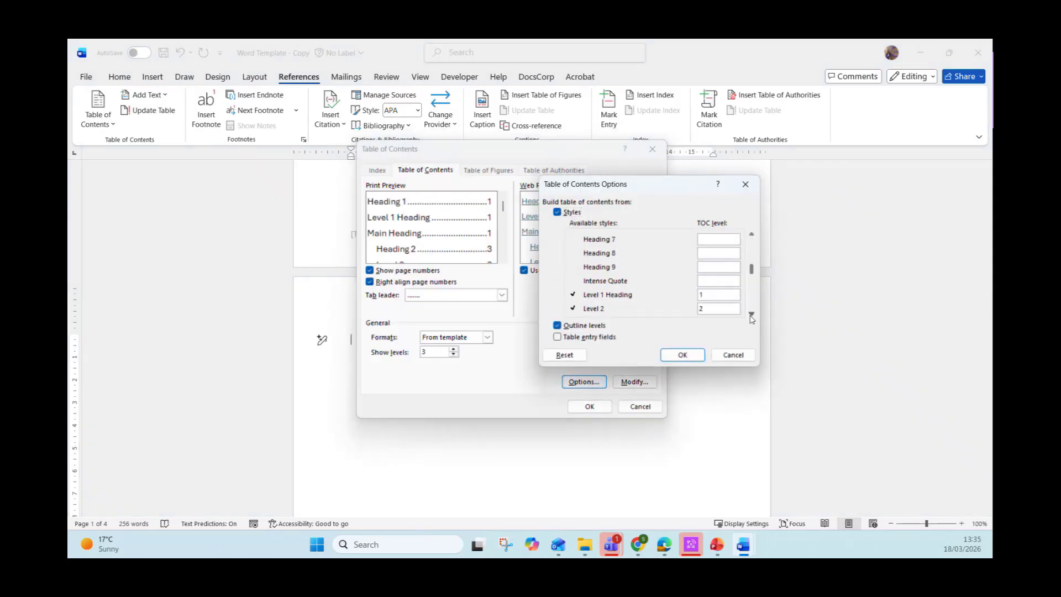
left_click(752, 315)
left_click(751, 315)
left_click(751, 315)
left_click(751, 315)
left_click(752, 315)
left_click(752, 315)
left_click(751, 315)
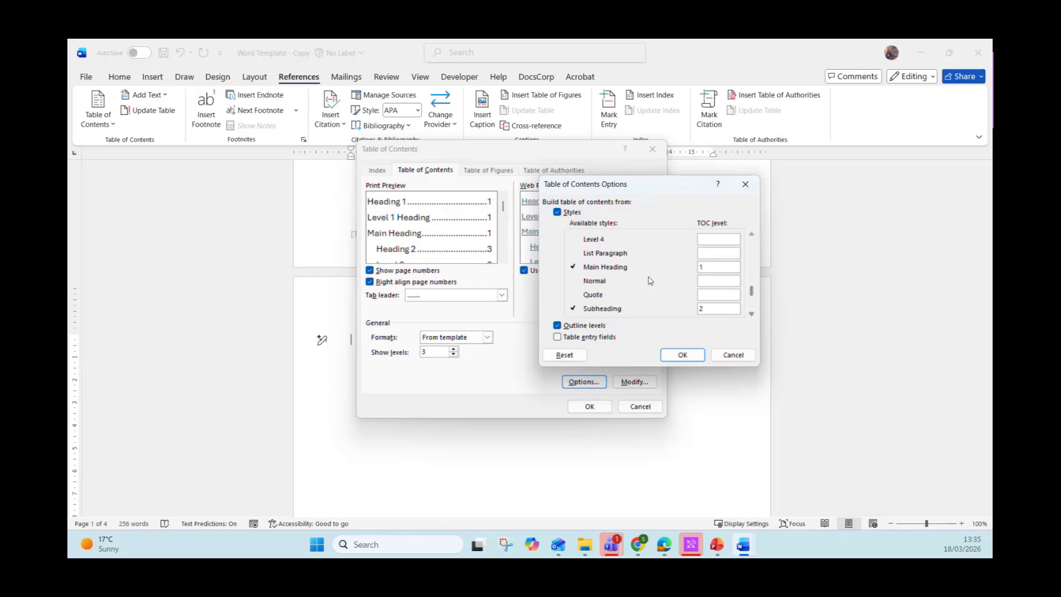
left_click(751, 315)
left_click(751, 314)
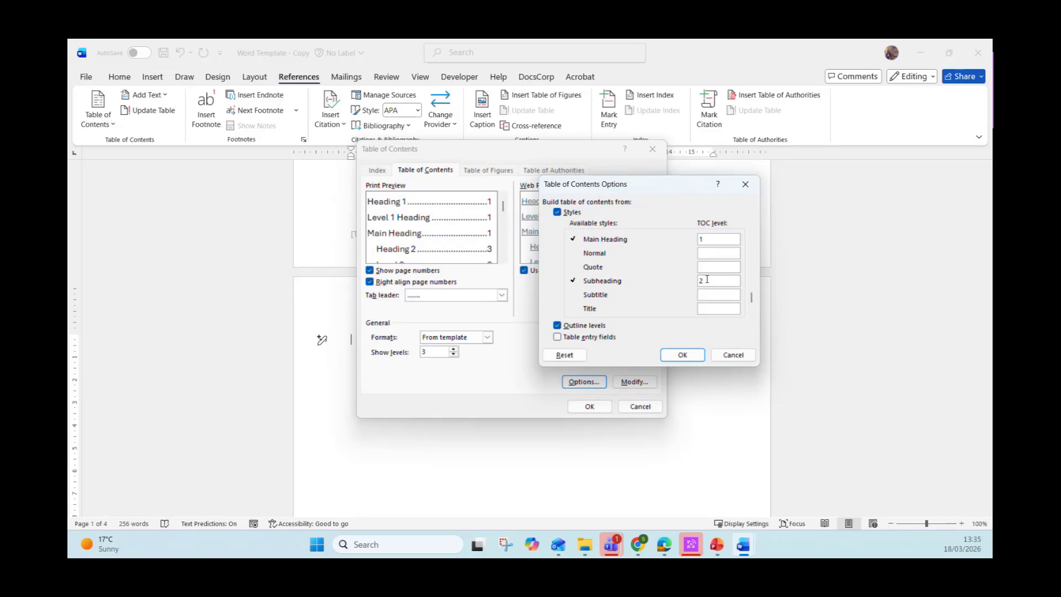
key("BackSpace")
type("3")
key("BackSpace")
type("3")
left_click(684, 355)
left_click(453, 355)
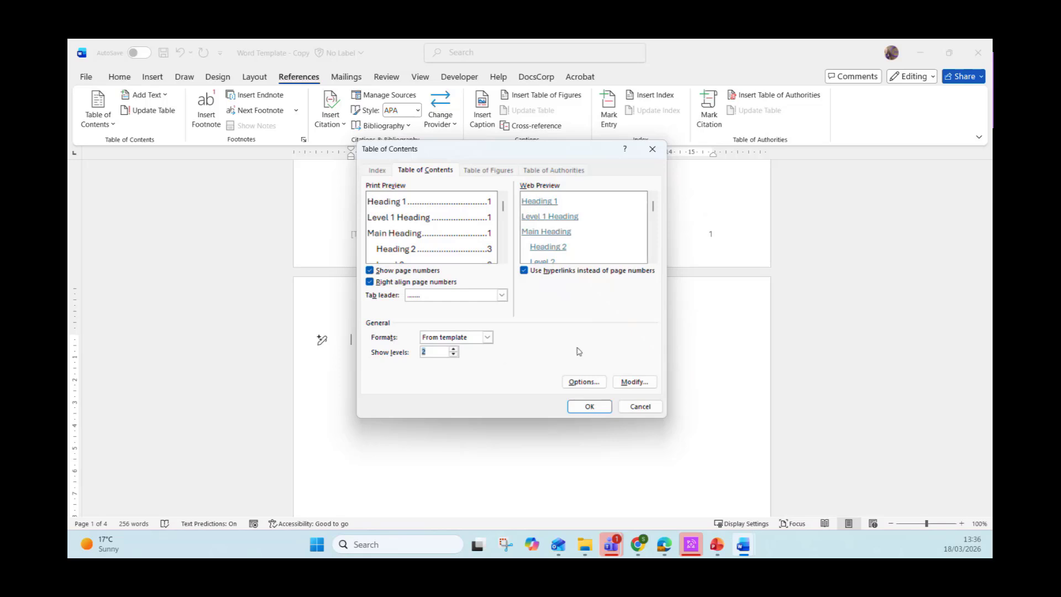
Open the table of contents style list and compare the formatting previews of the TOC 2 to TOC 5 styles.
left_click(633, 382)
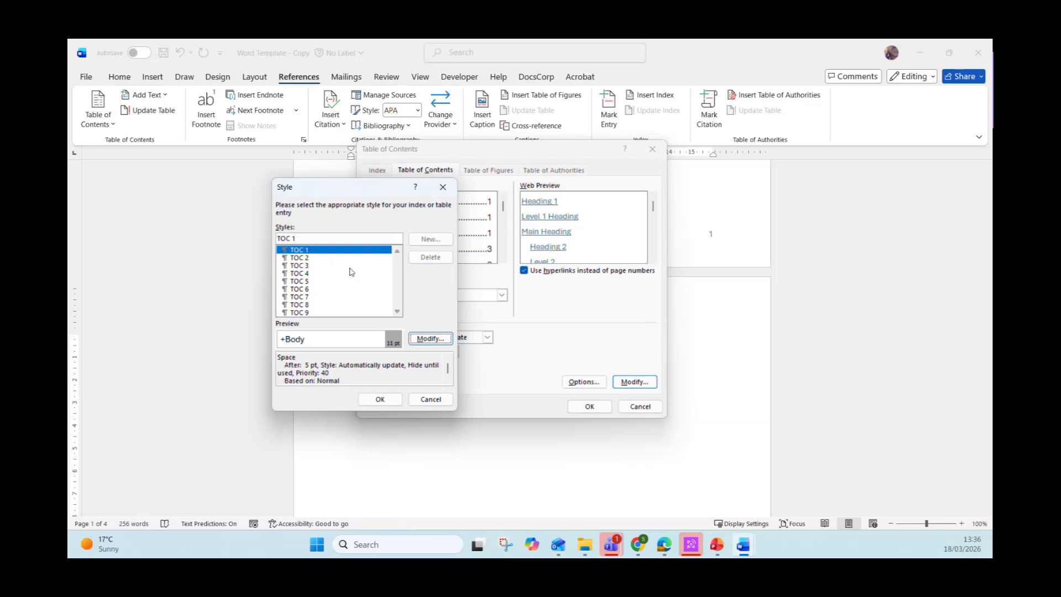
left_click_drag(313, 195, 404, 201)
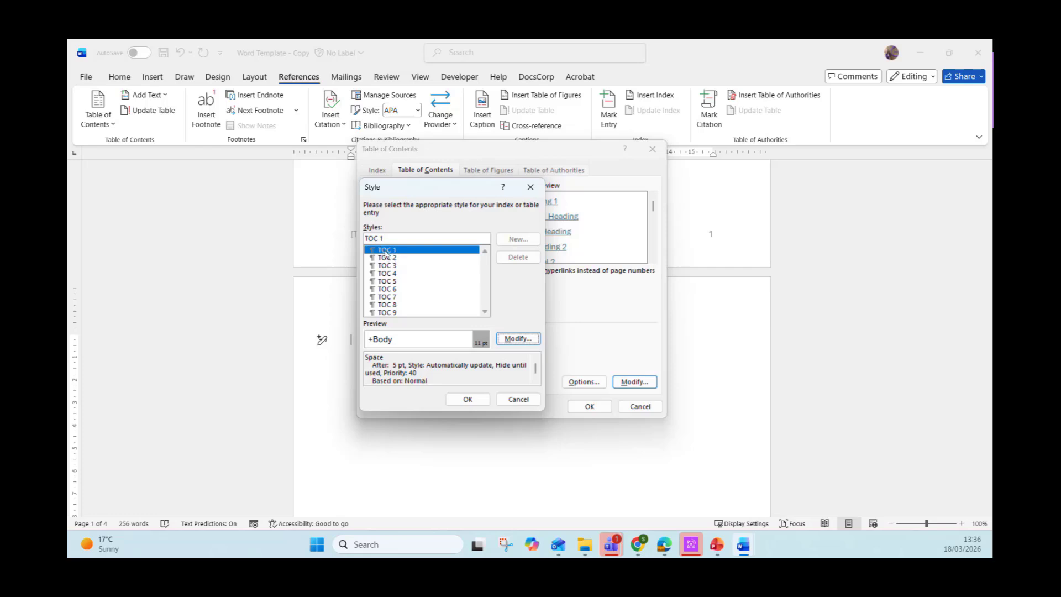
left_click(387, 257)
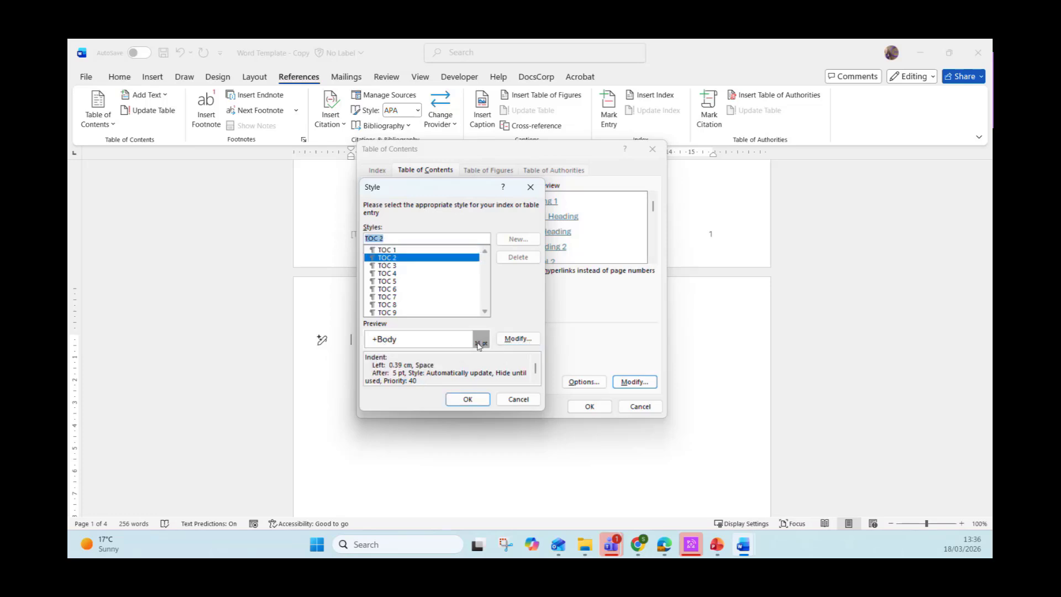
left_click(391, 267)
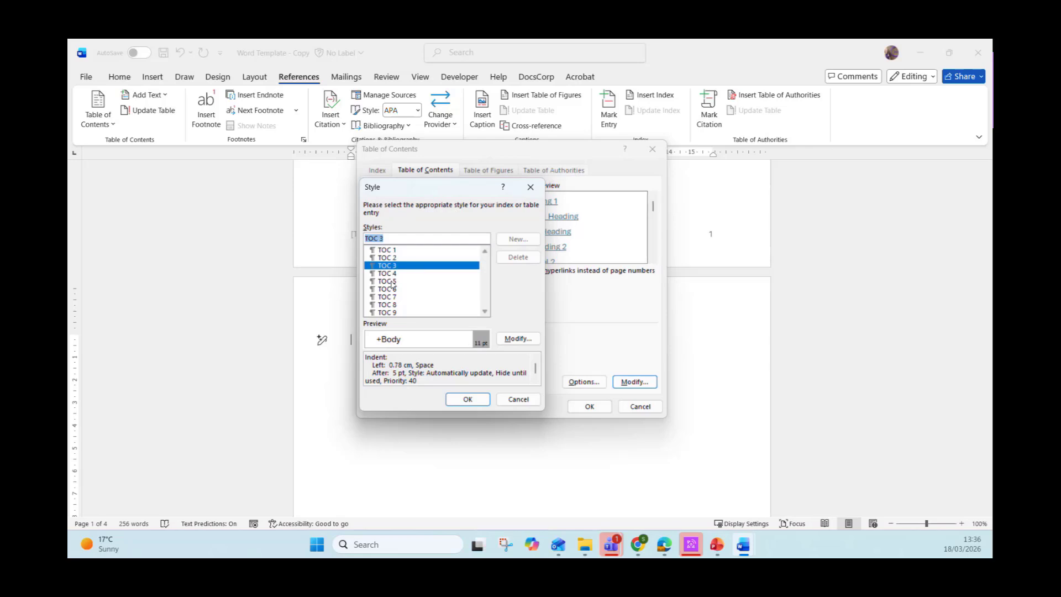
left_click(390, 272)
left_click(392, 281)
left_click(389, 258)
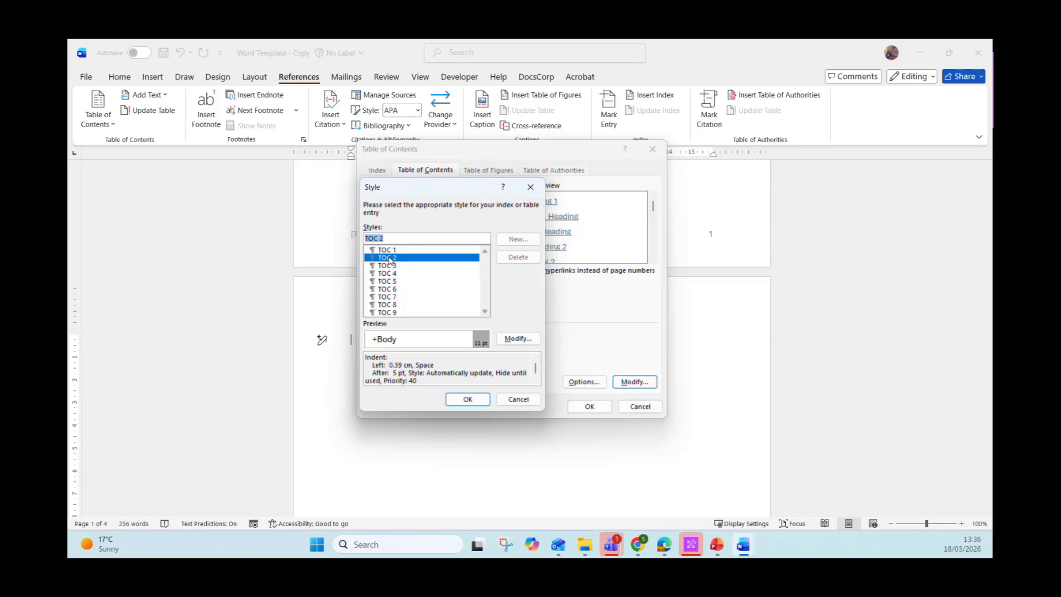
Modify the TOC 1 style to use bold text at 12 pt.
left_click(390, 251)
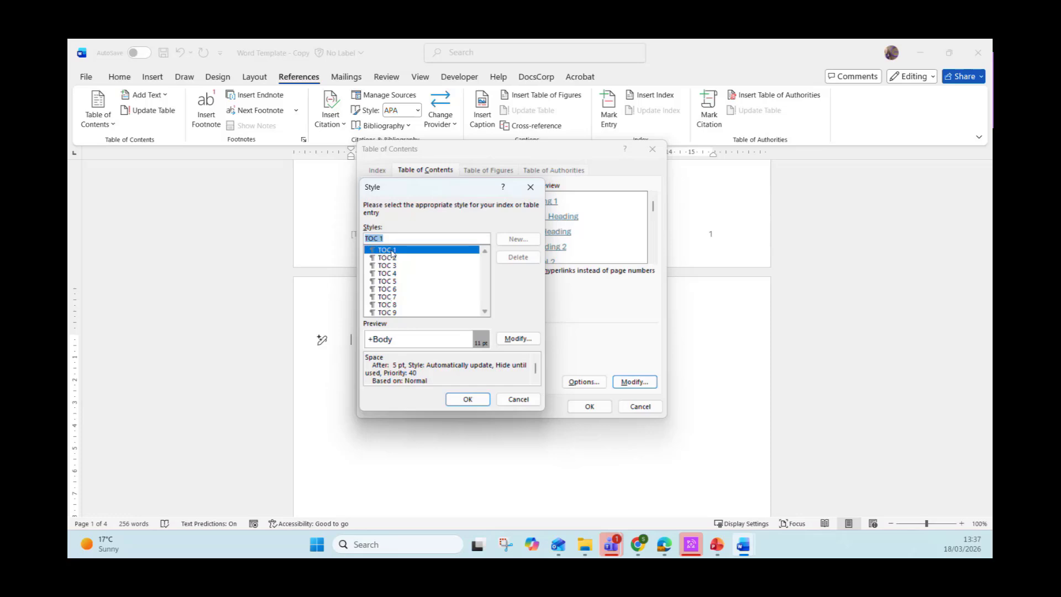
left_click(518, 338)
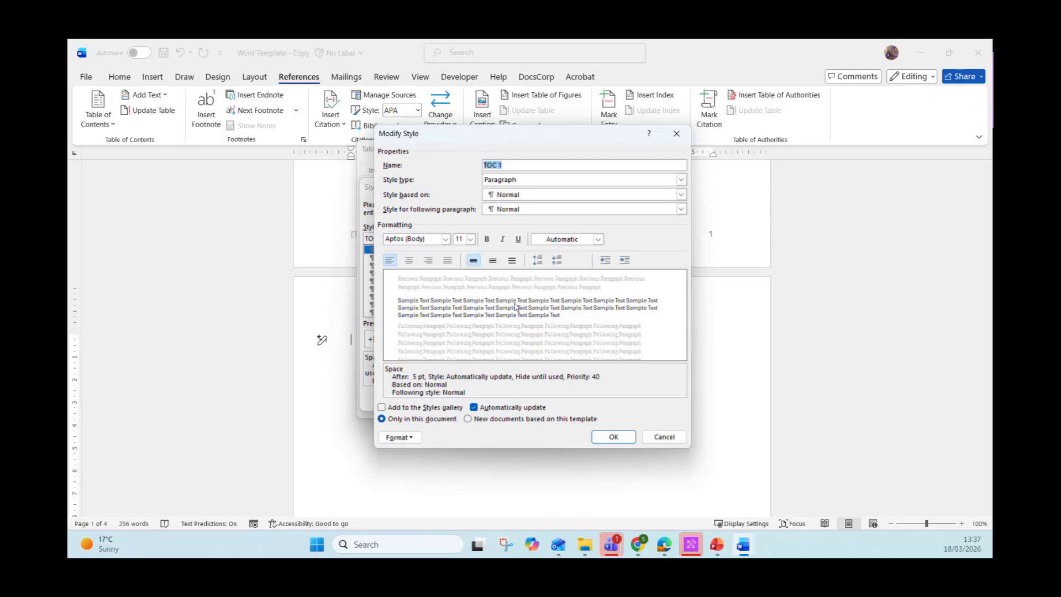
left_click(486, 239)
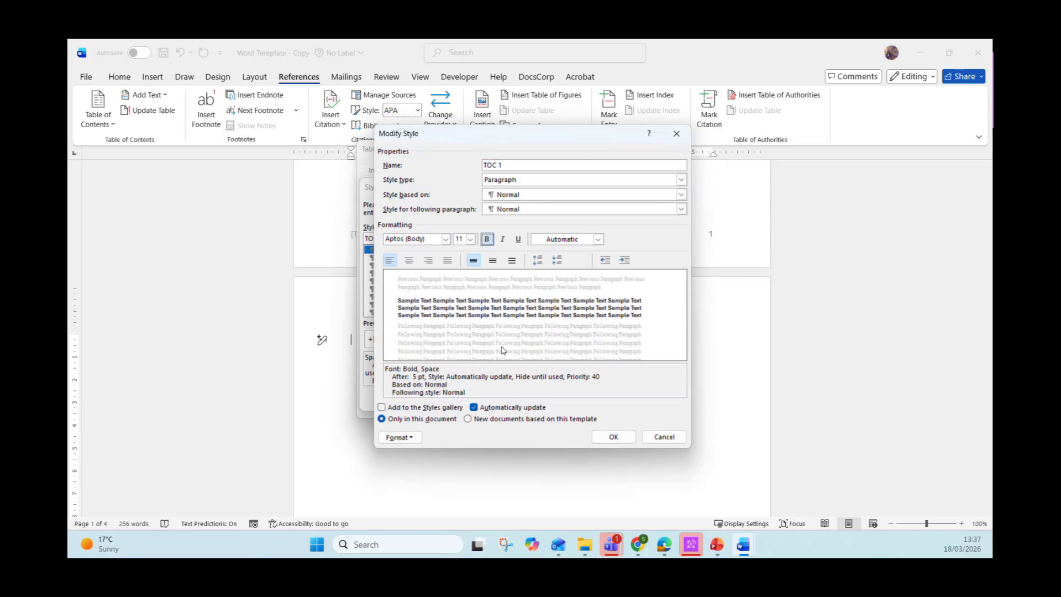
left_click(470, 239)
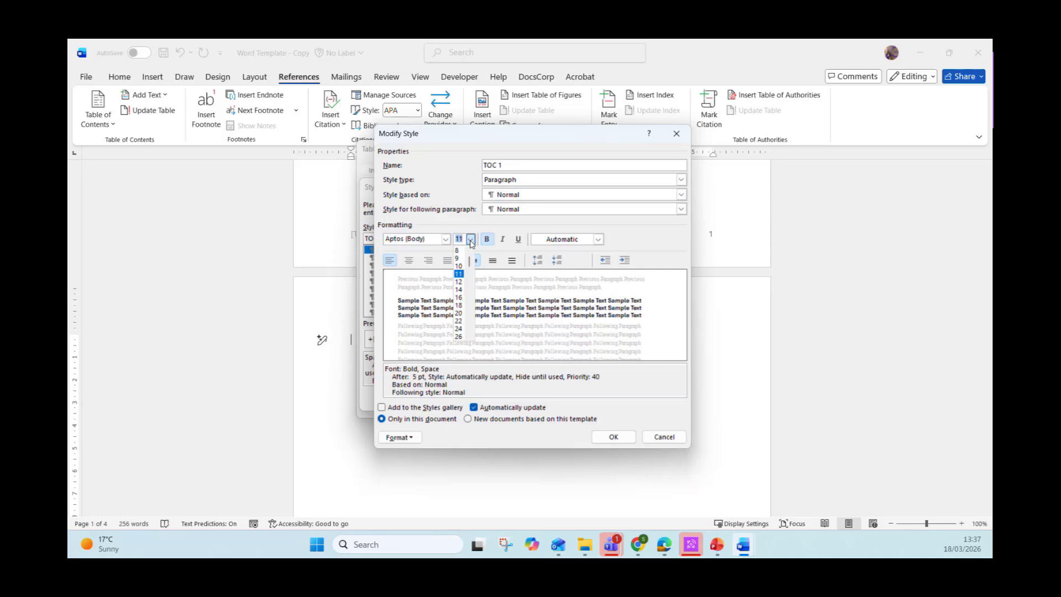
left_click(460, 282)
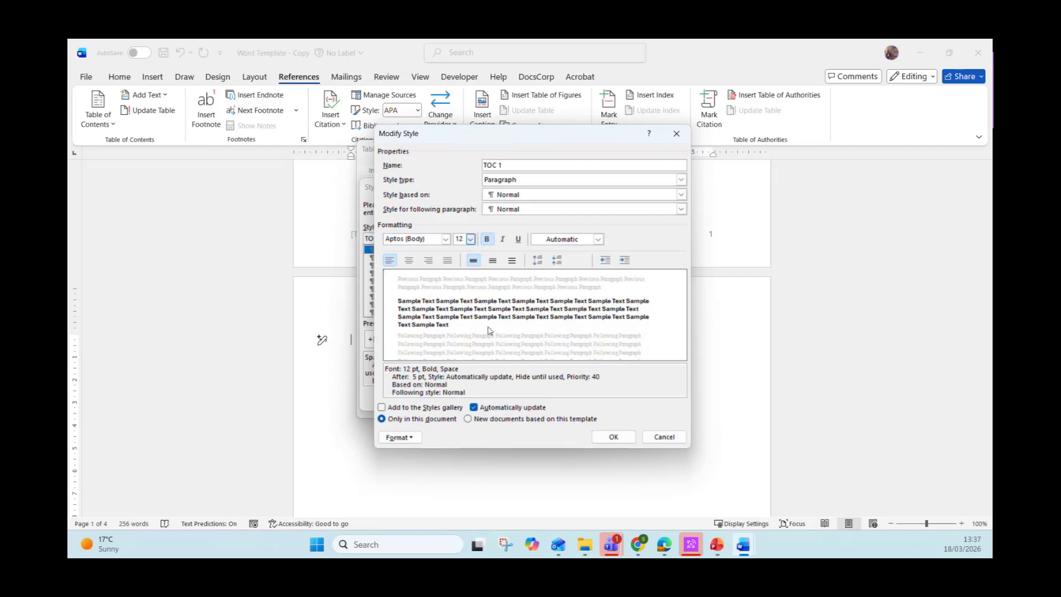
Try the All caps effect on the TOC 1 style's font, and cancel the font settings.
left_click(414, 440)
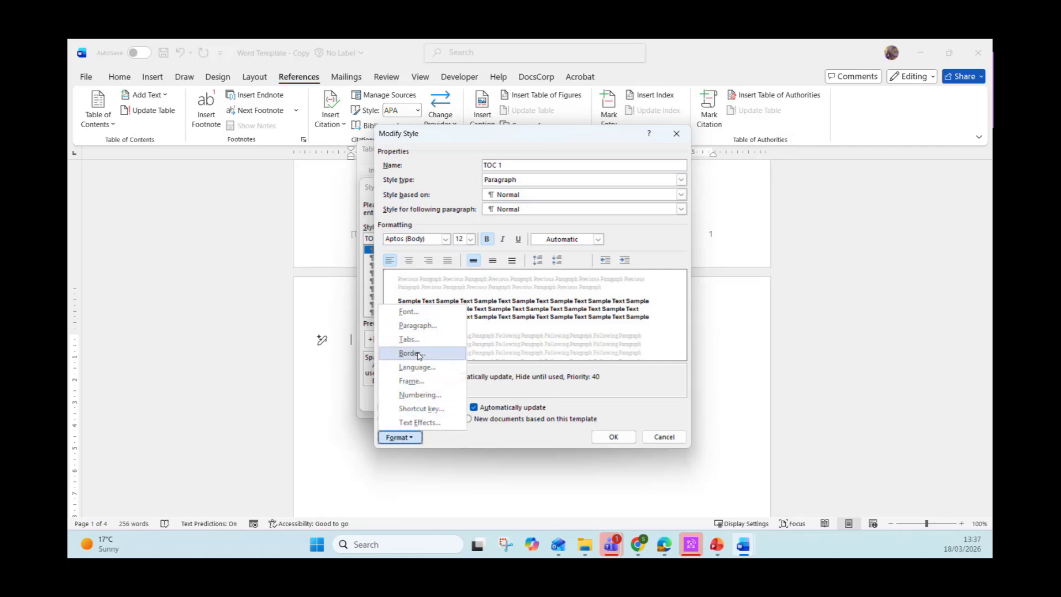
left_click(416, 313)
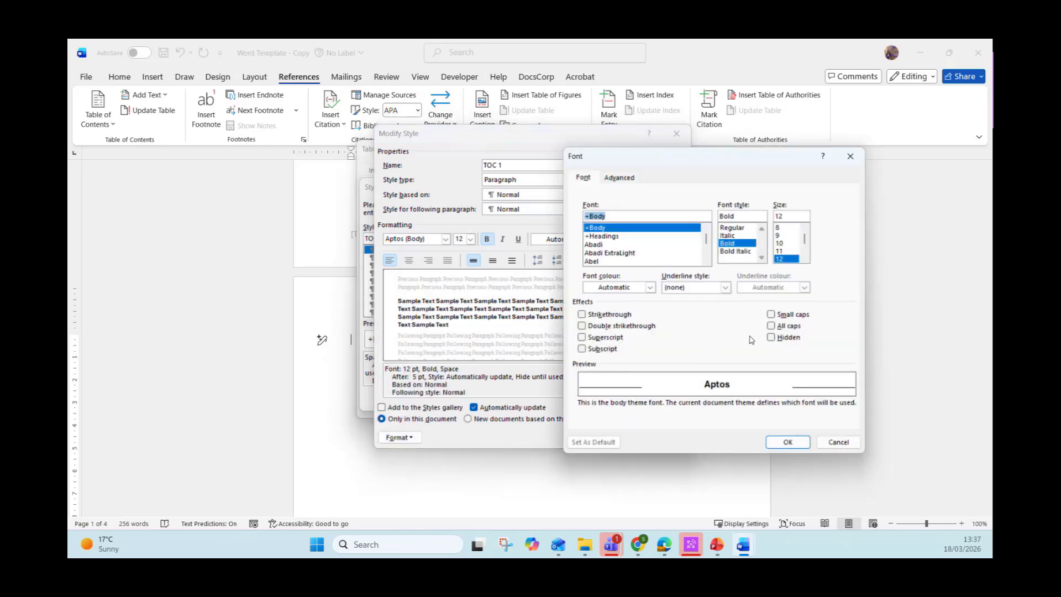
left_click(771, 326)
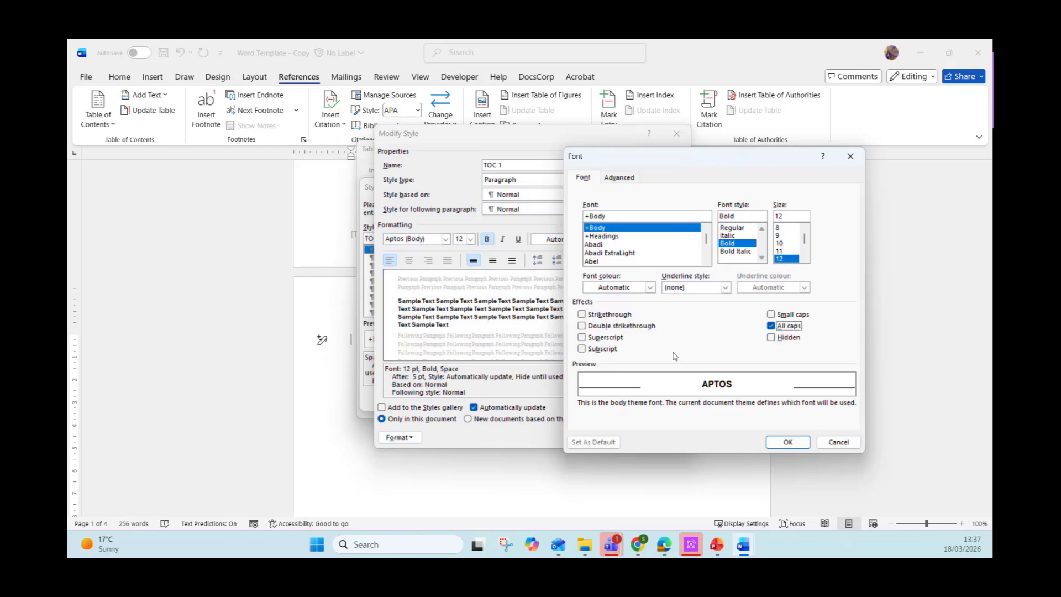
left_click(772, 326)
left_click(833, 442)
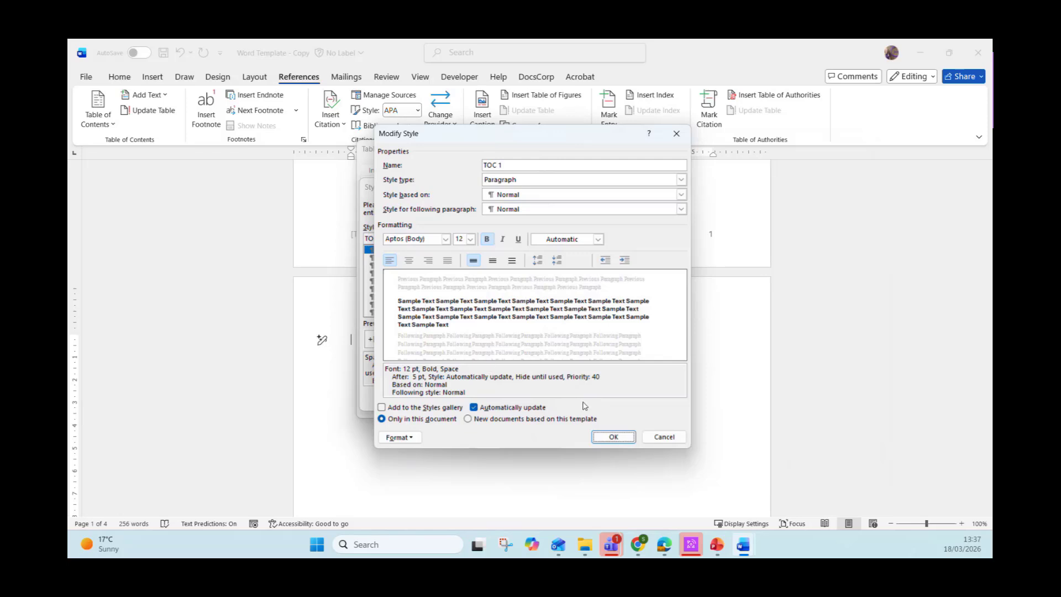
Accept the TOC 1 style changes, and review the paragraph indents and spacing of the TOC 2 style.
left_click(612, 437)
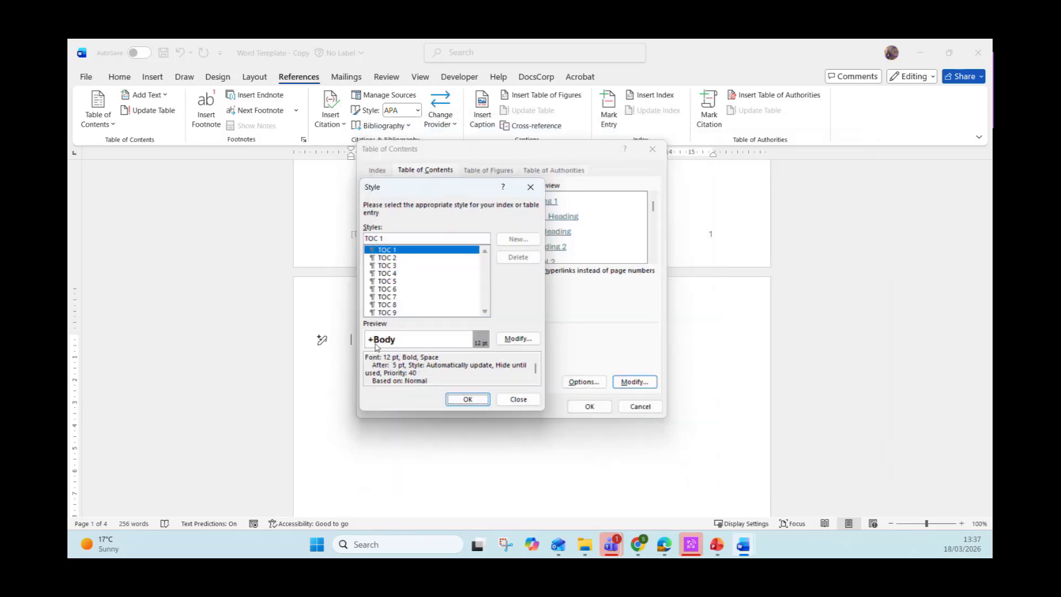
left_click(387, 258)
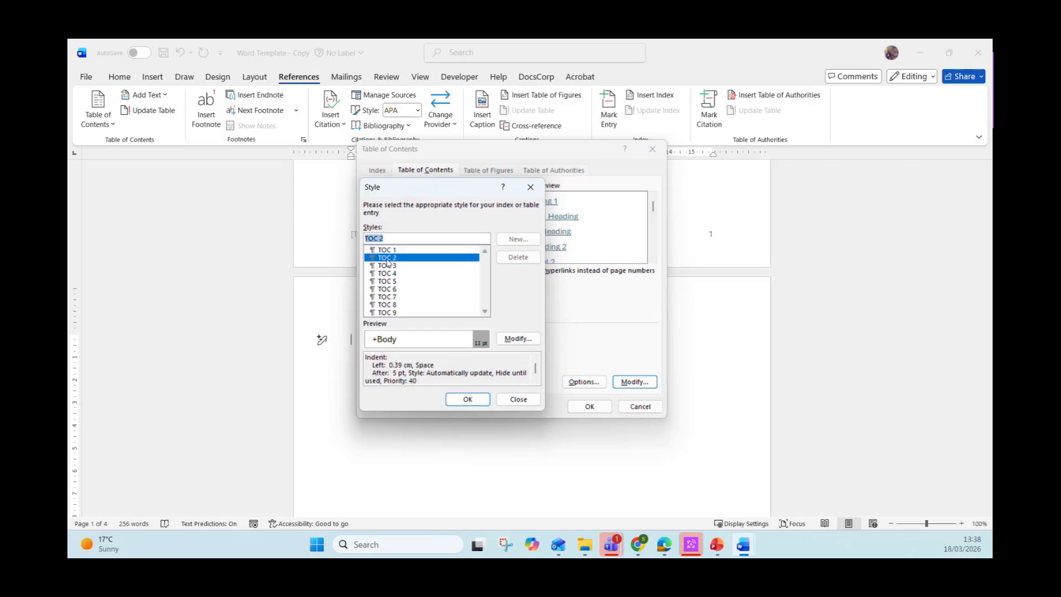
left_click(518, 338)
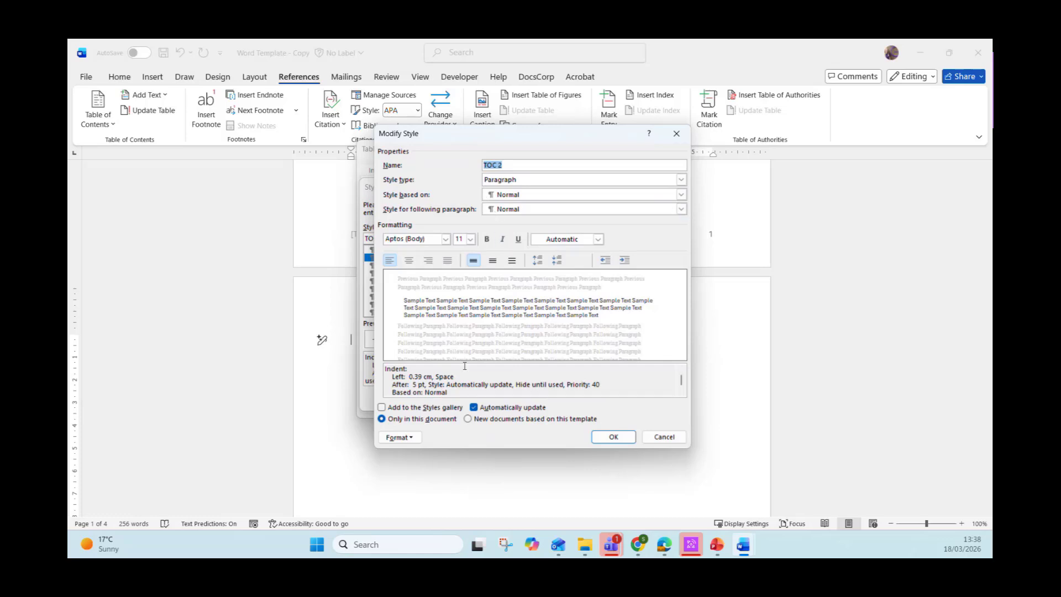
left_click(409, 437)
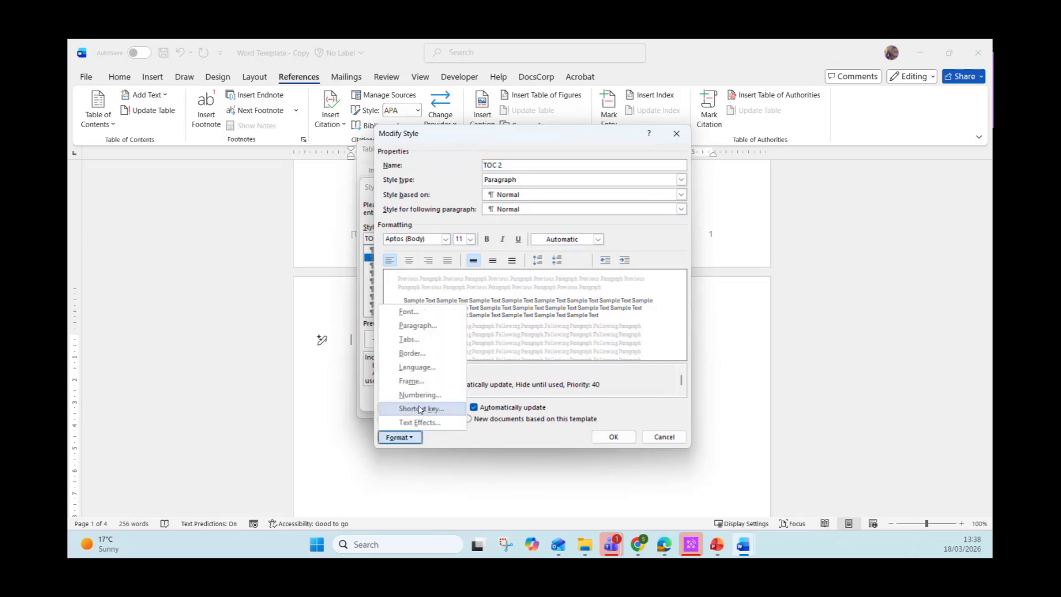
left_click(416, 326)
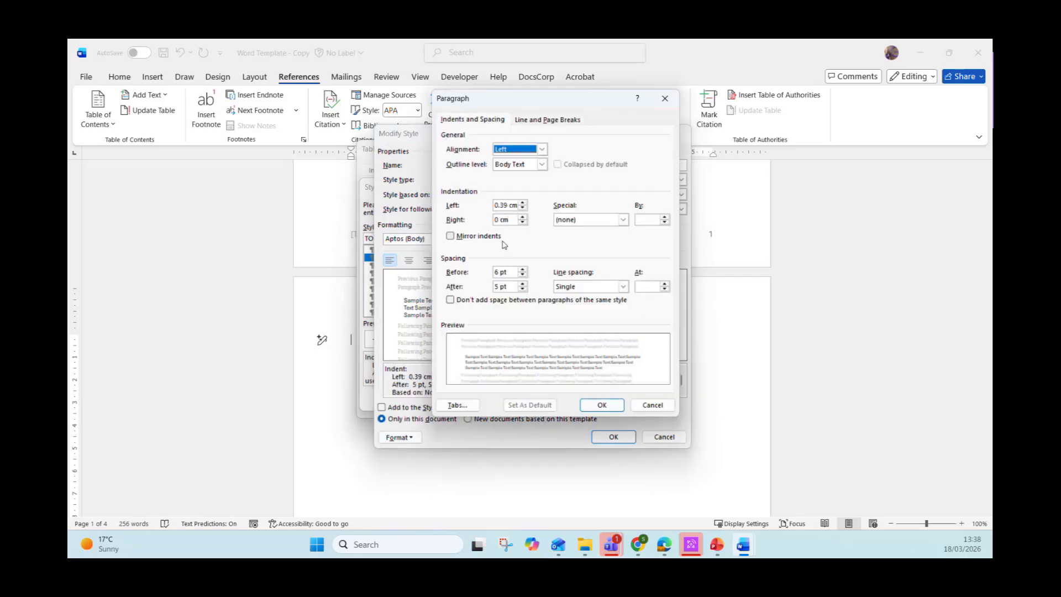
left_click(587, 406)
left_click(612, 436)
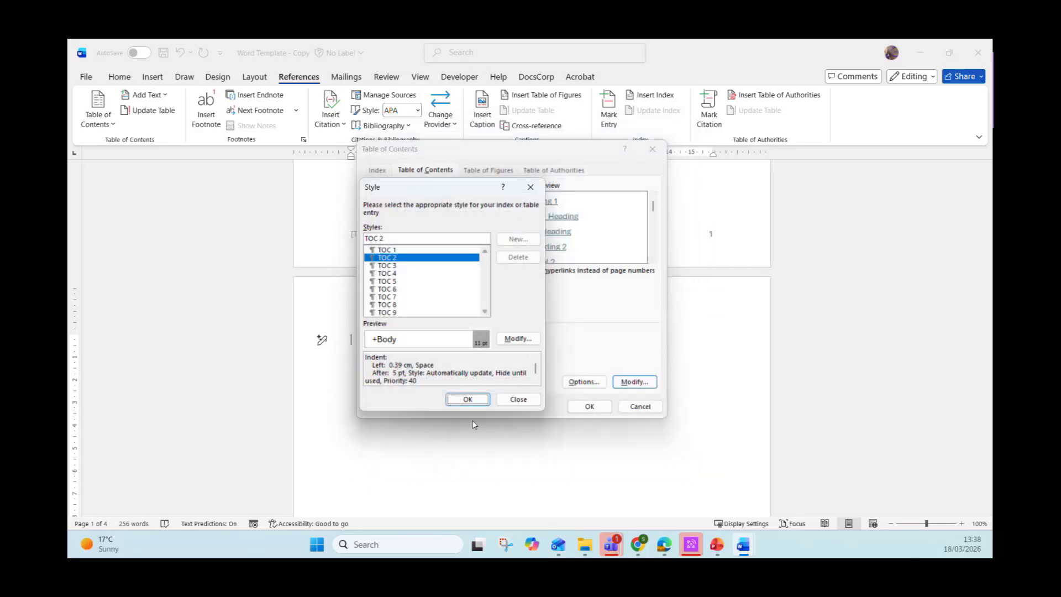
Insert the custom table of contents with the modified styles, and check its heading and subheading entries.
left_click(470, 400)
left_click(591, 407)
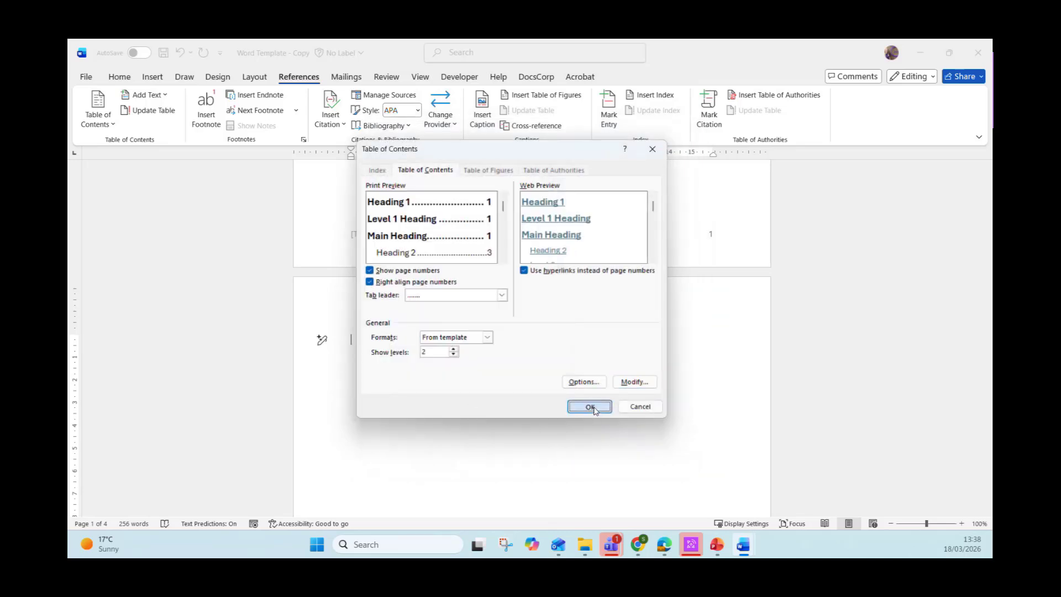
scroll(495, 436, "down", 2)
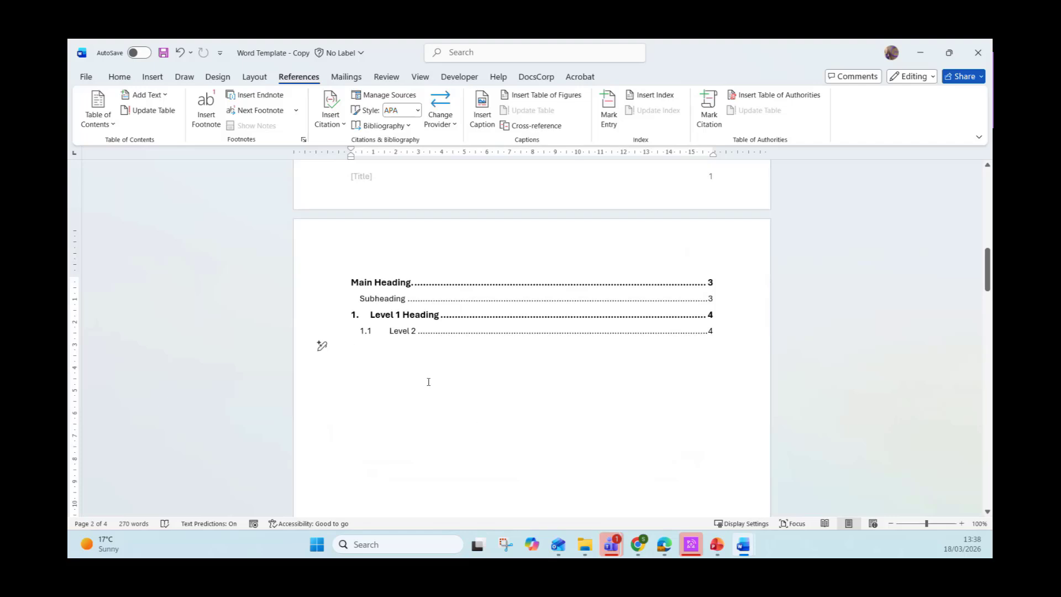
scroll(432, 420, "up", 3)
scroll(426, 462, "down", 2)
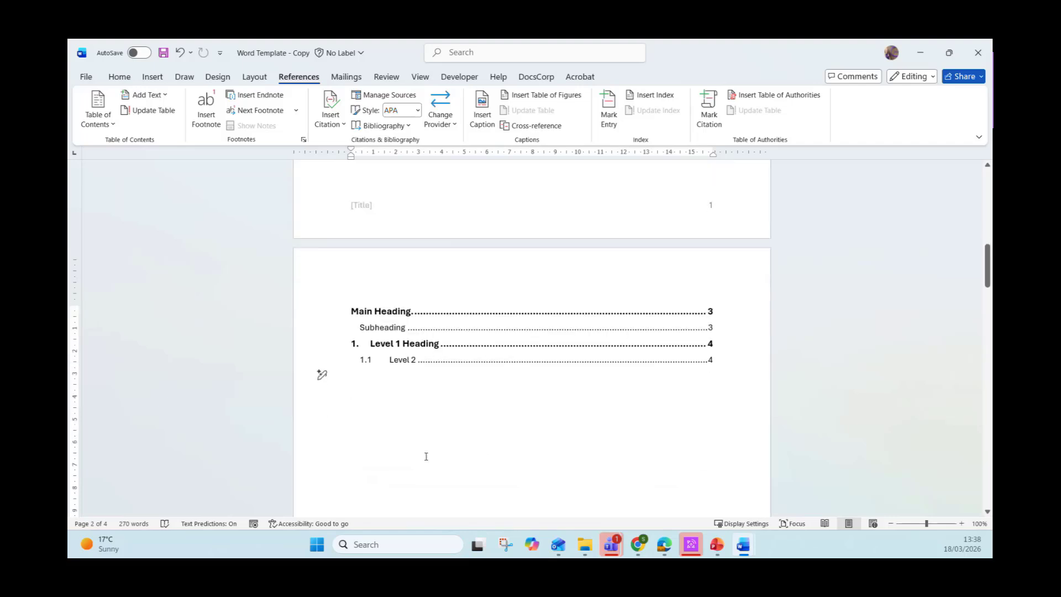
left_click(359, 311)
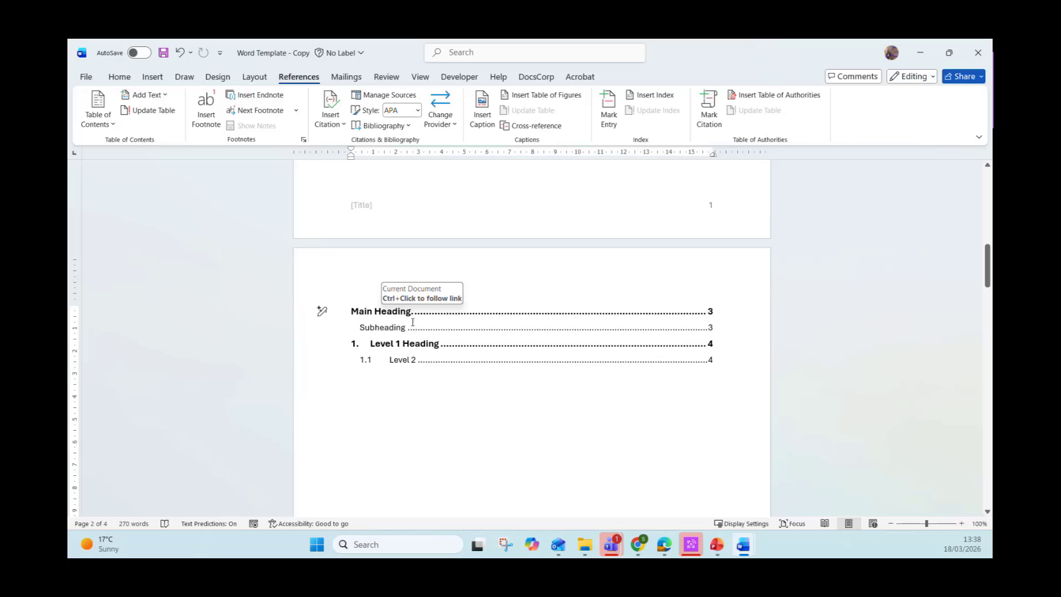
left_click(386, 328)
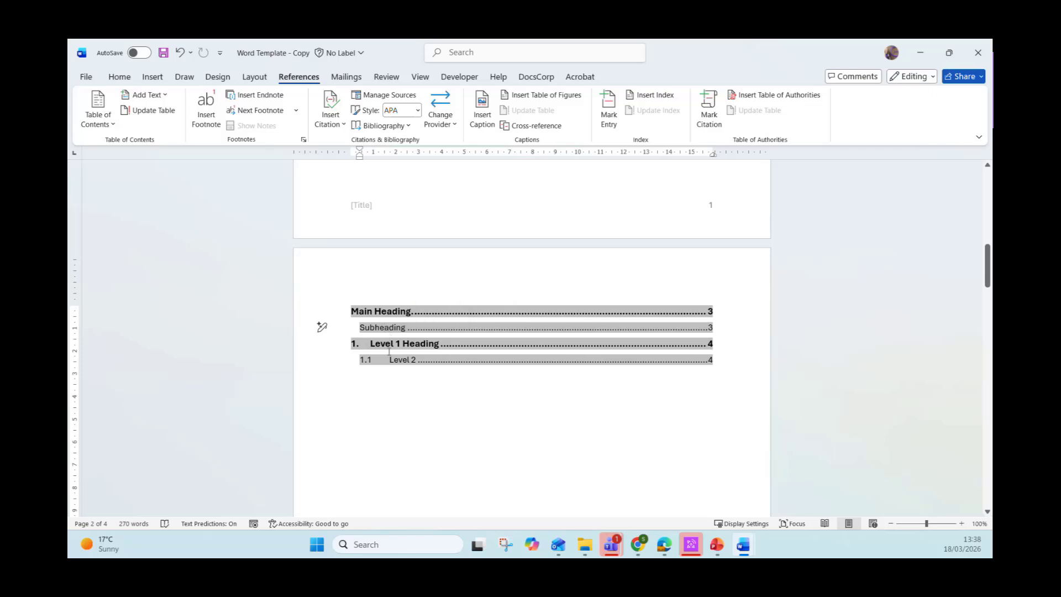
left_click(380, 344)
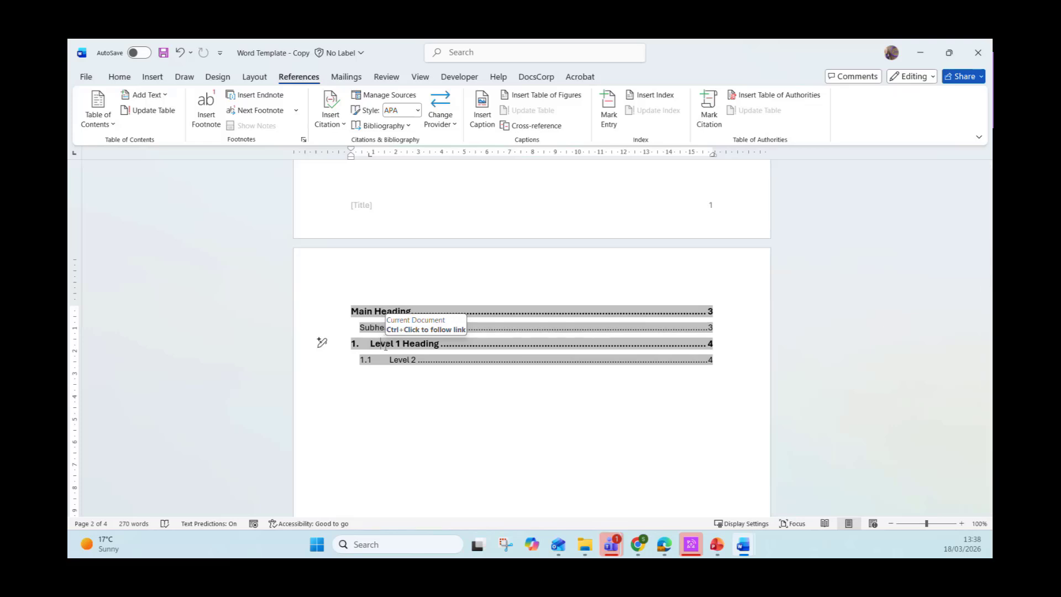
left_click(394, 360)
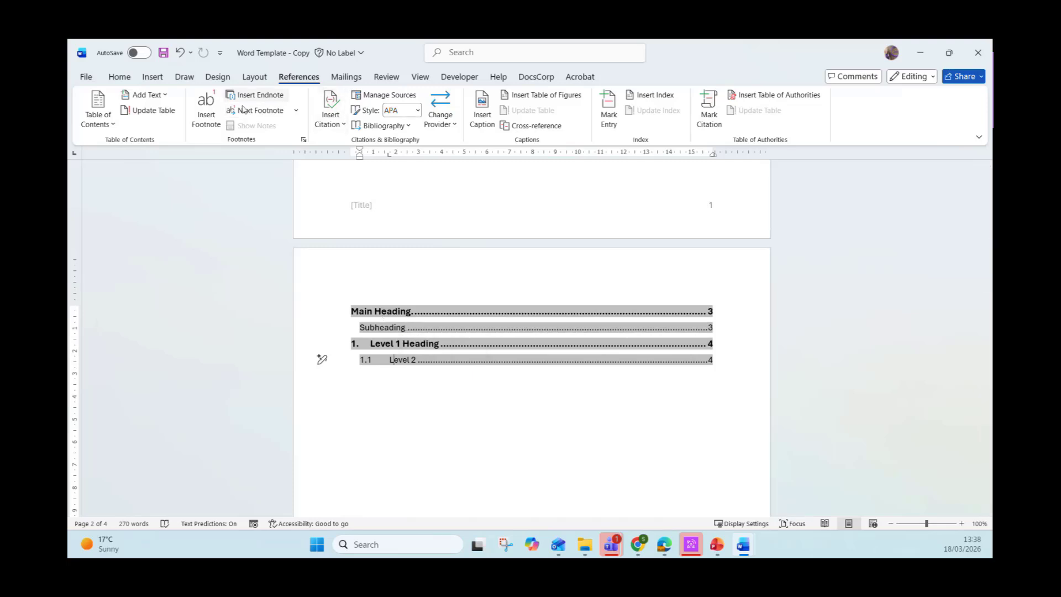
Remove the Level 2 style's TOC level in the table of contents options, and replace the existing table.
left_click(100, 128)
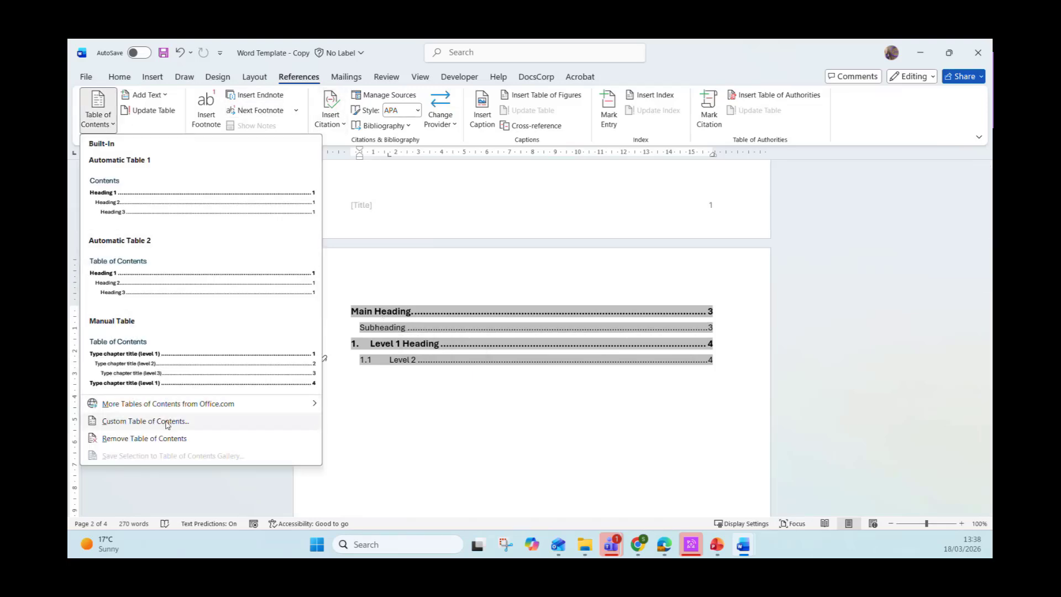
left_click(168, 423)
left_click(569, 381)
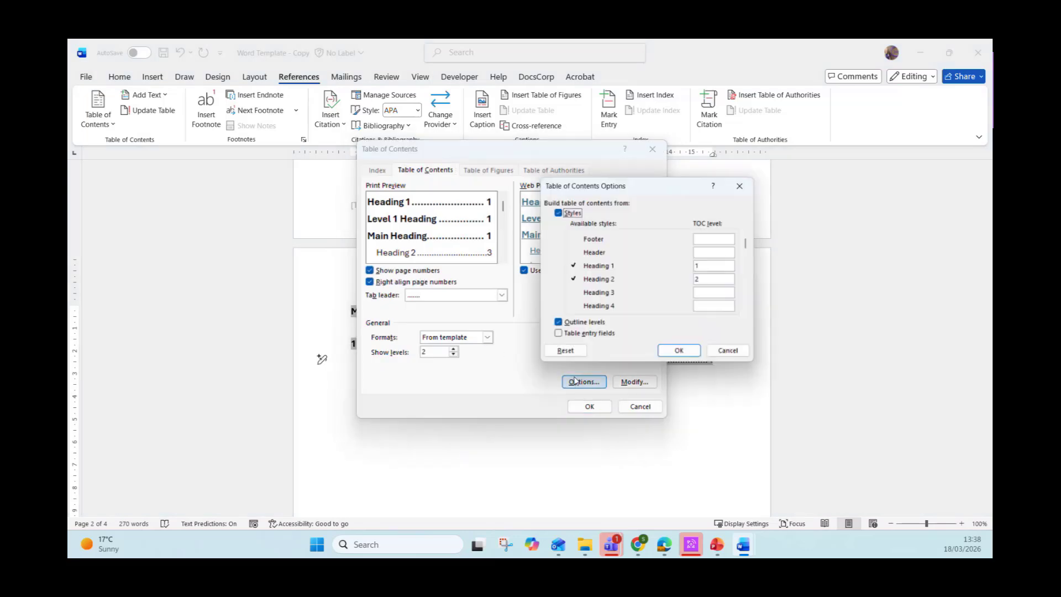
left_click_drag(751, 243, 753, 278)
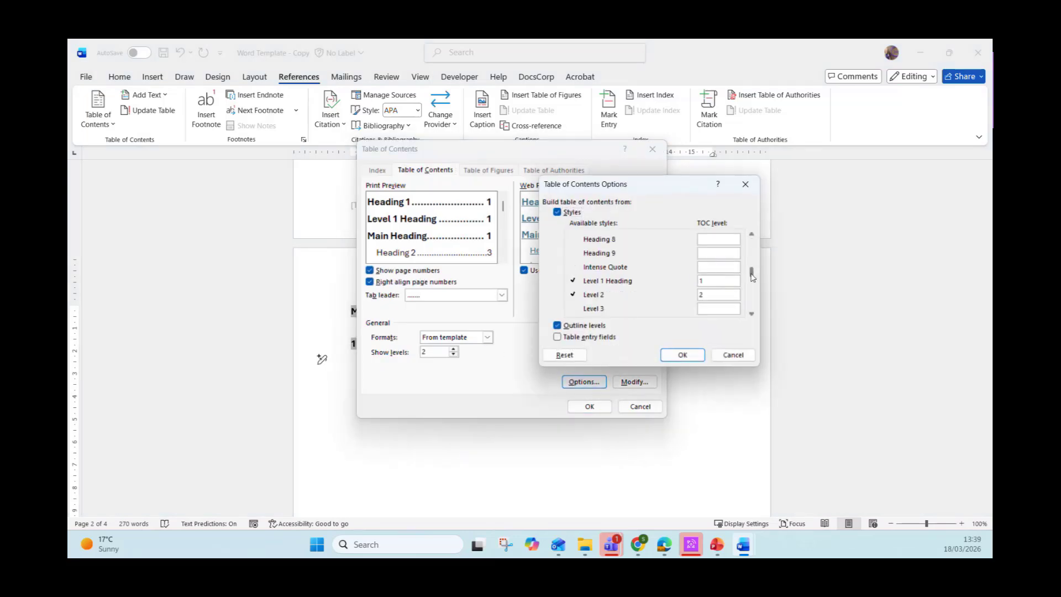
left_click(721, 294)
key("BackSpace")
left_click(683, 355)
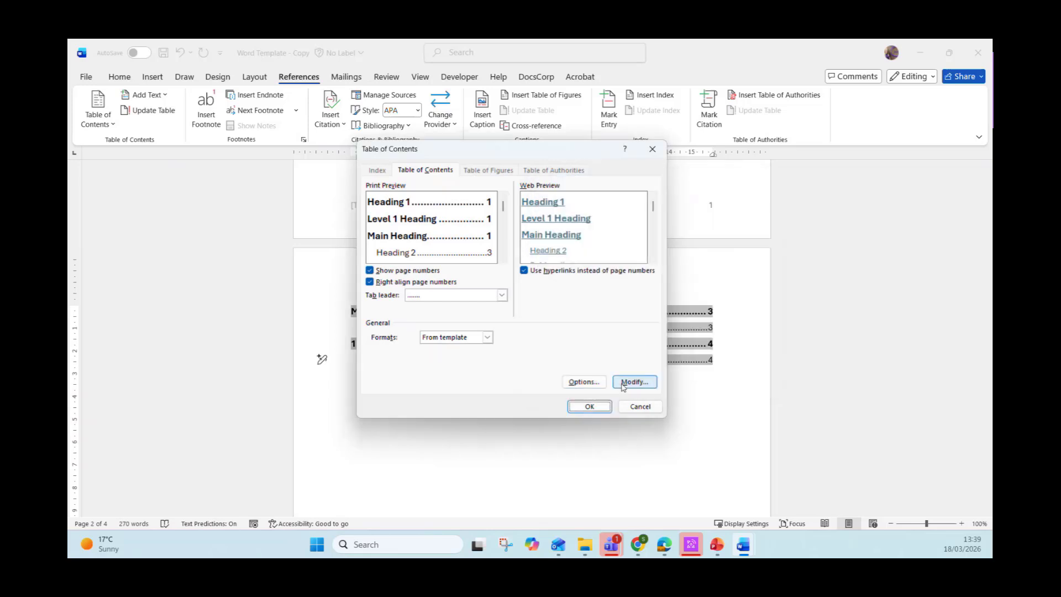
left_click(589, 406)
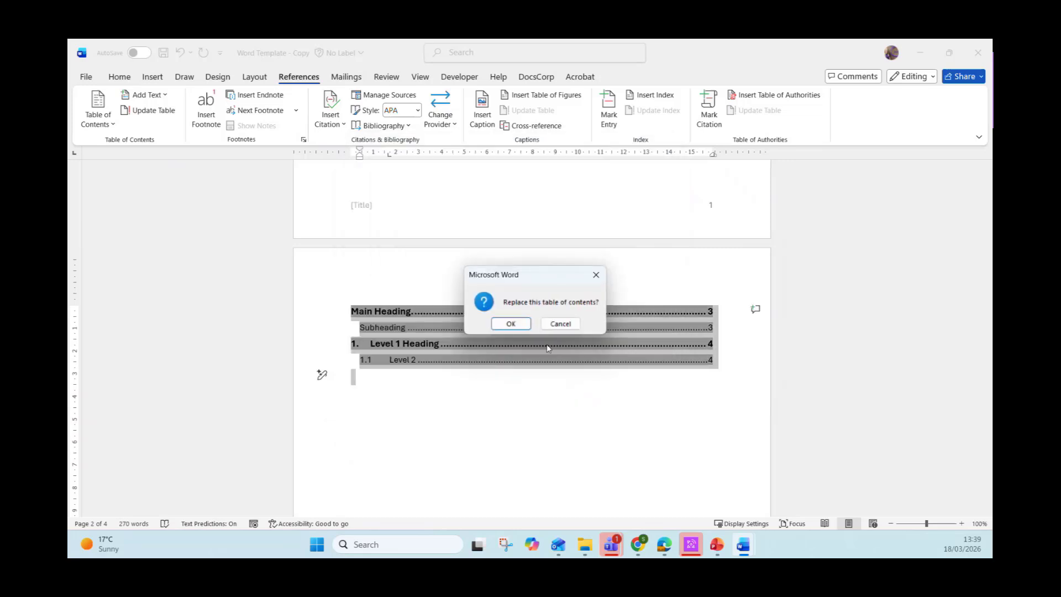
left_click(519, 327)
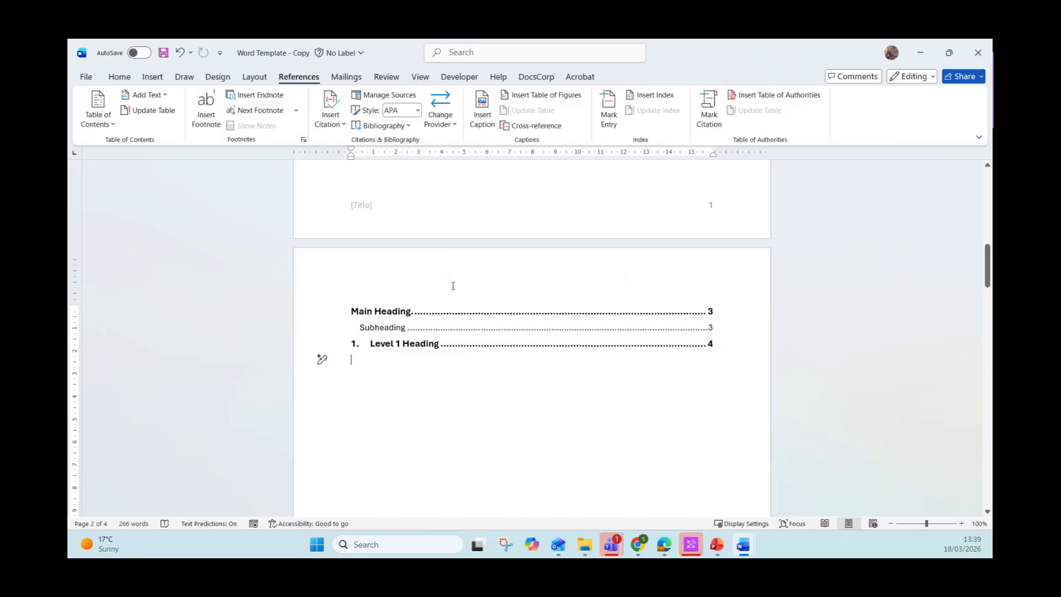
scroll(456, 310, "down", 4)
scroll(457, 313, "up", 4)
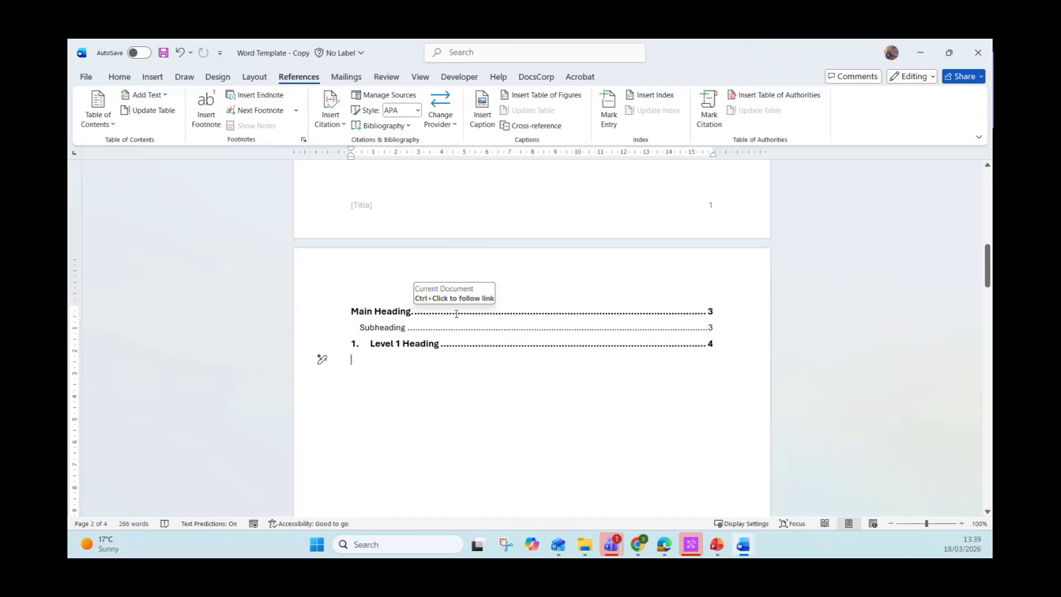
Make the Subheading entry in the table of contents italic.
left_click(98, 113)
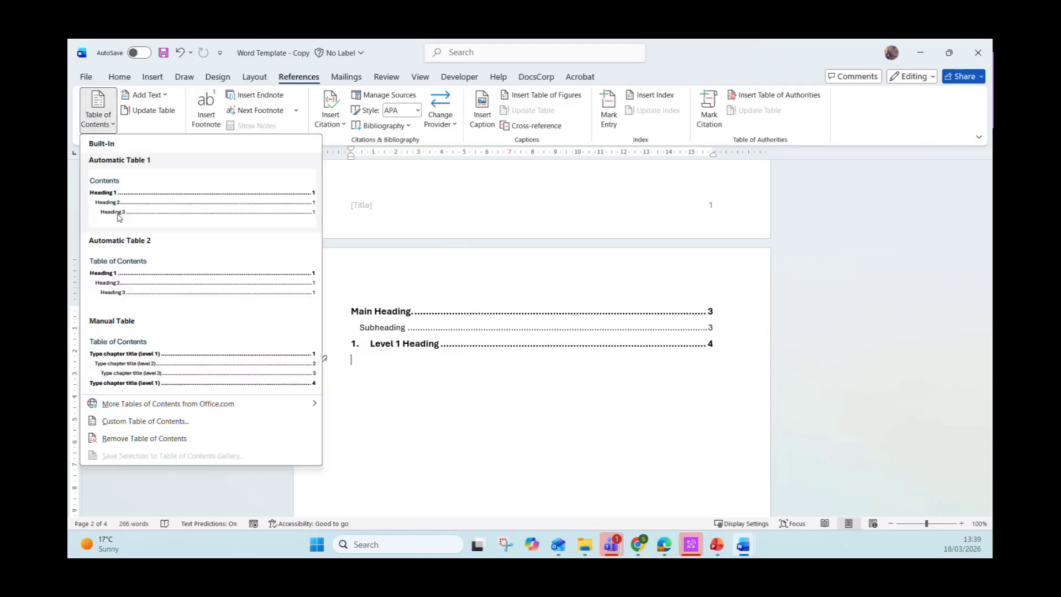
left_click(168, 422)
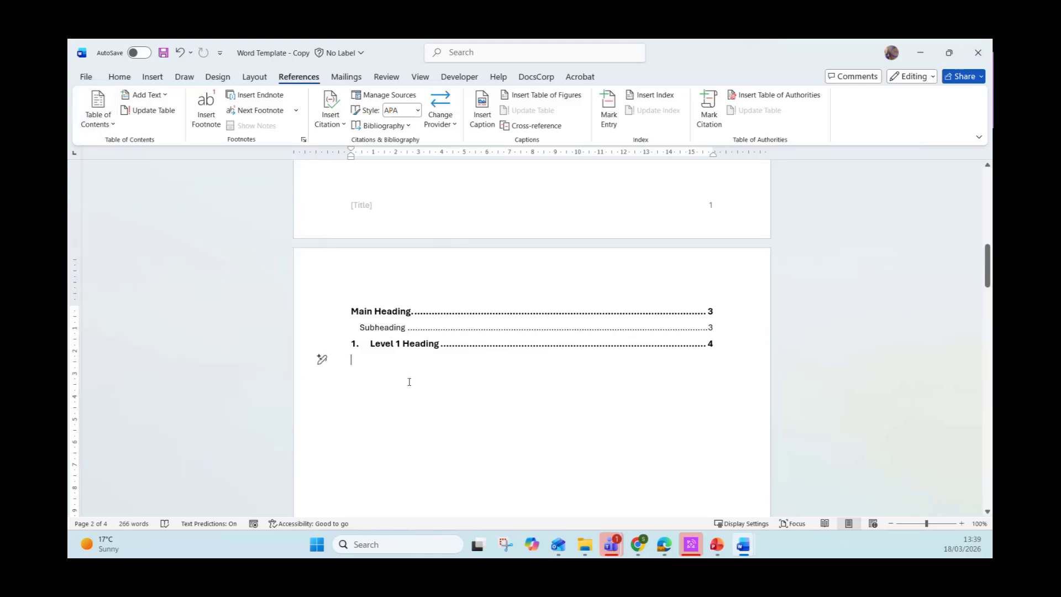
left_click(390, 327)
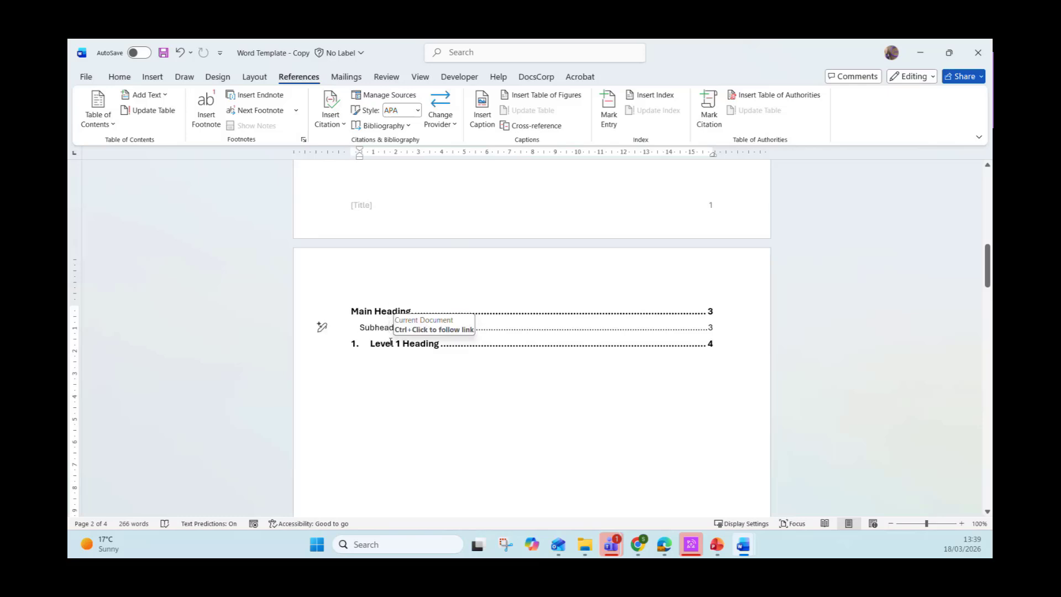
left_click_drag(390, 342, 367, 329)
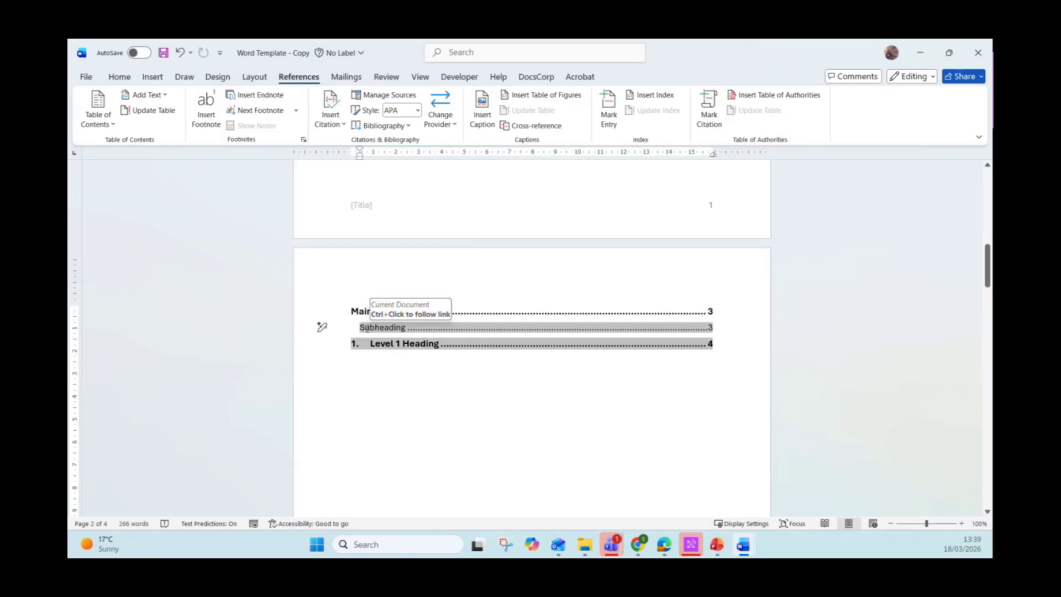
triple_click(390, 330)
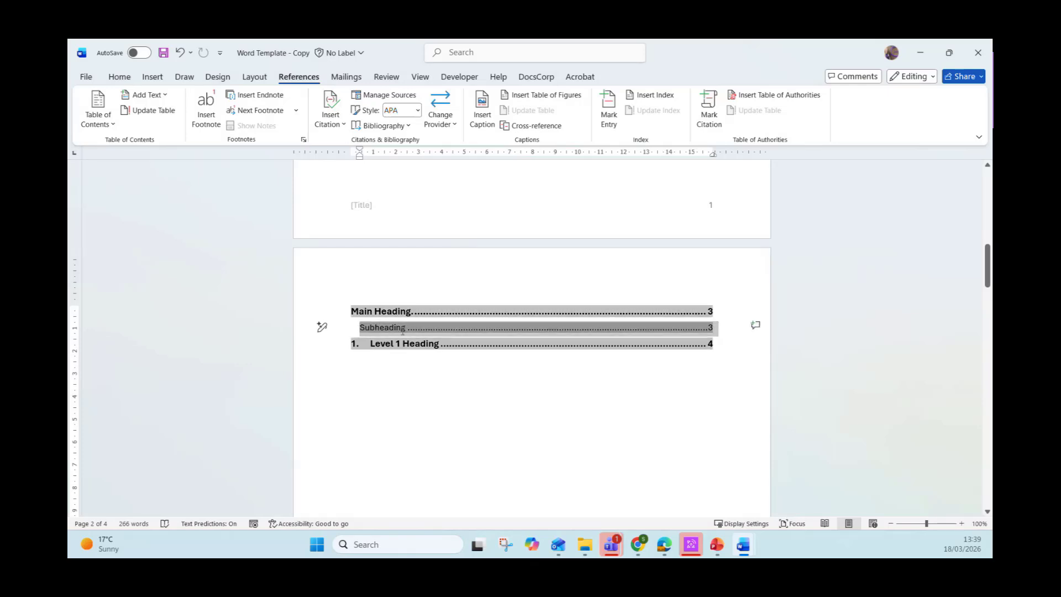
left_click(120, 76)
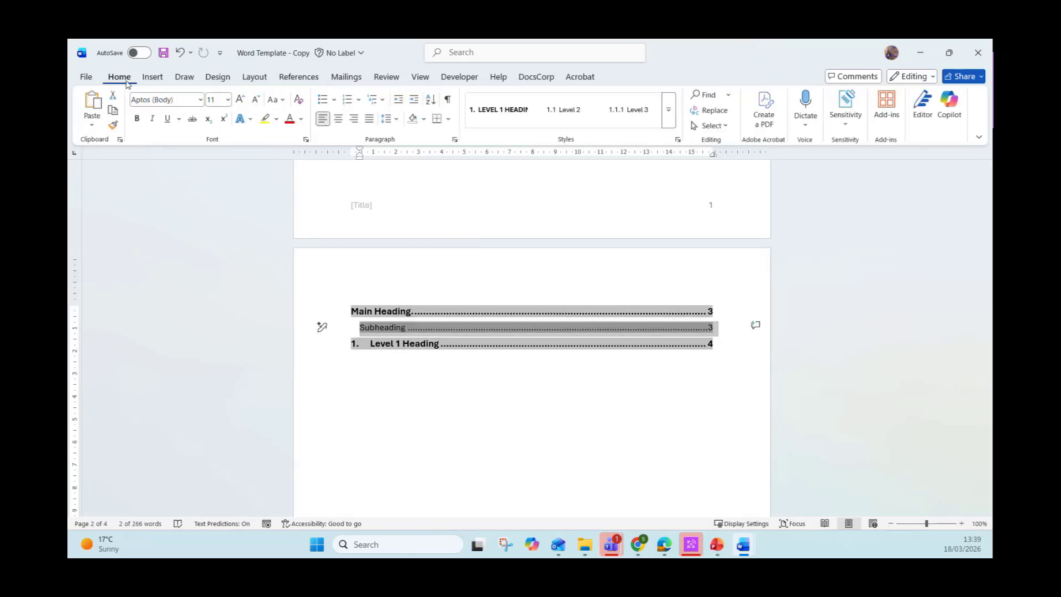
left_click(153, 124)
left_click(439, 382)
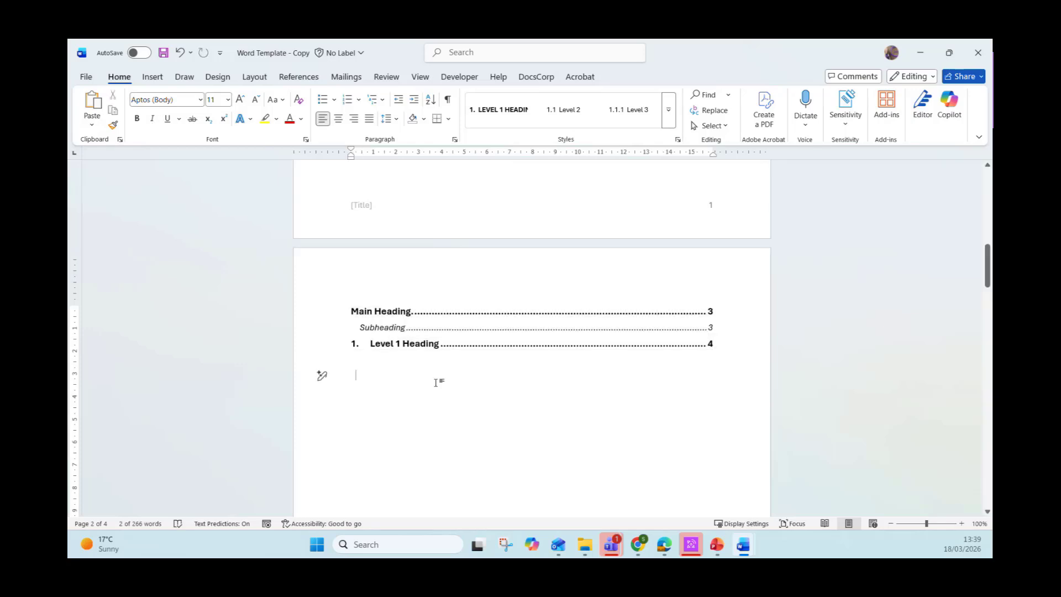
Update the entire table of contents, and repeat the full update once.
right_click(421, 312)
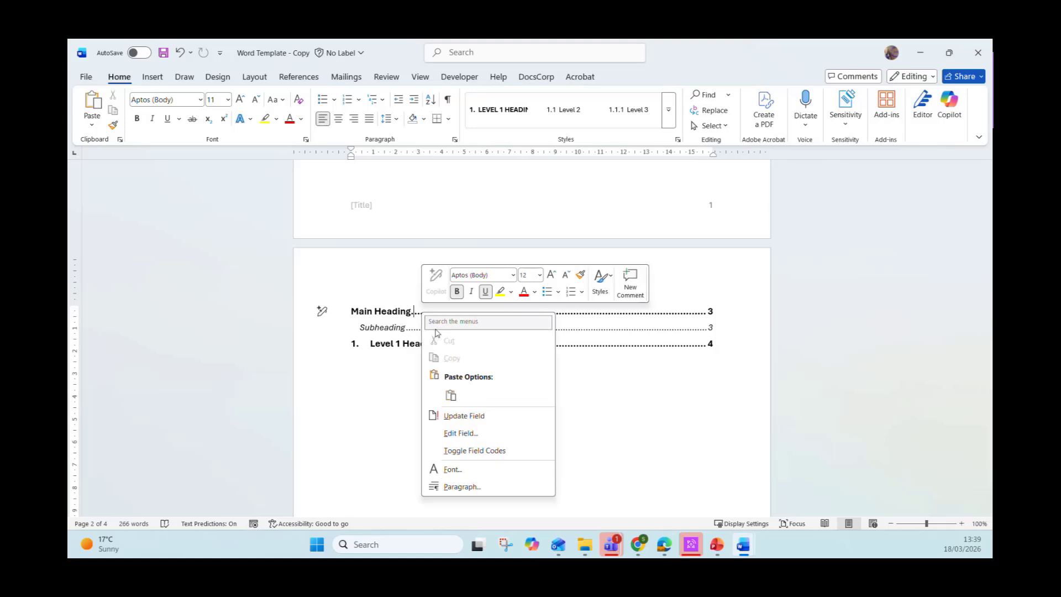
left_click(463, 416)
left_click(485, 288)
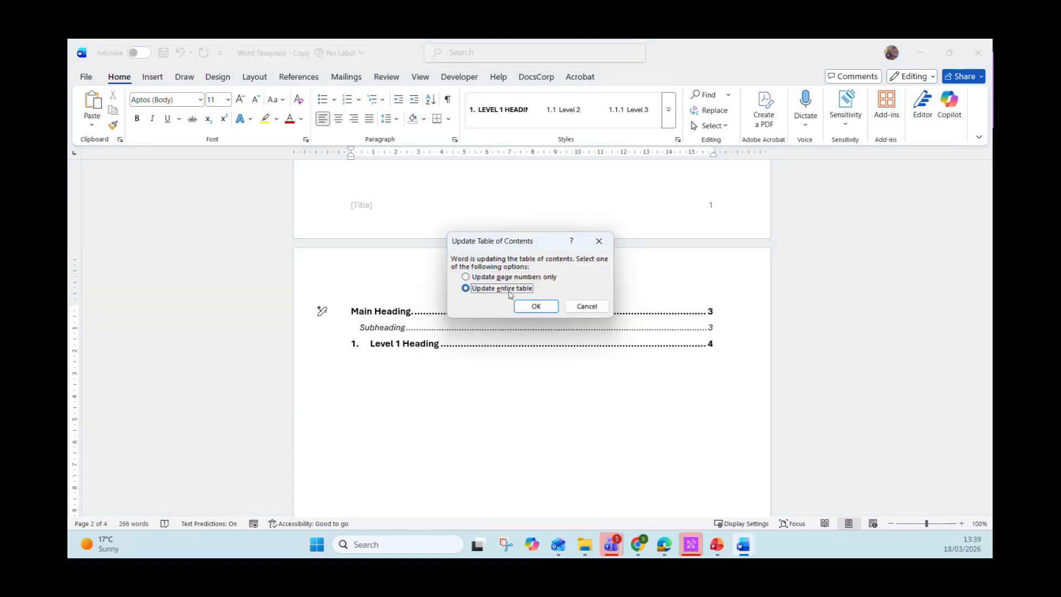
left_click(535, 305)
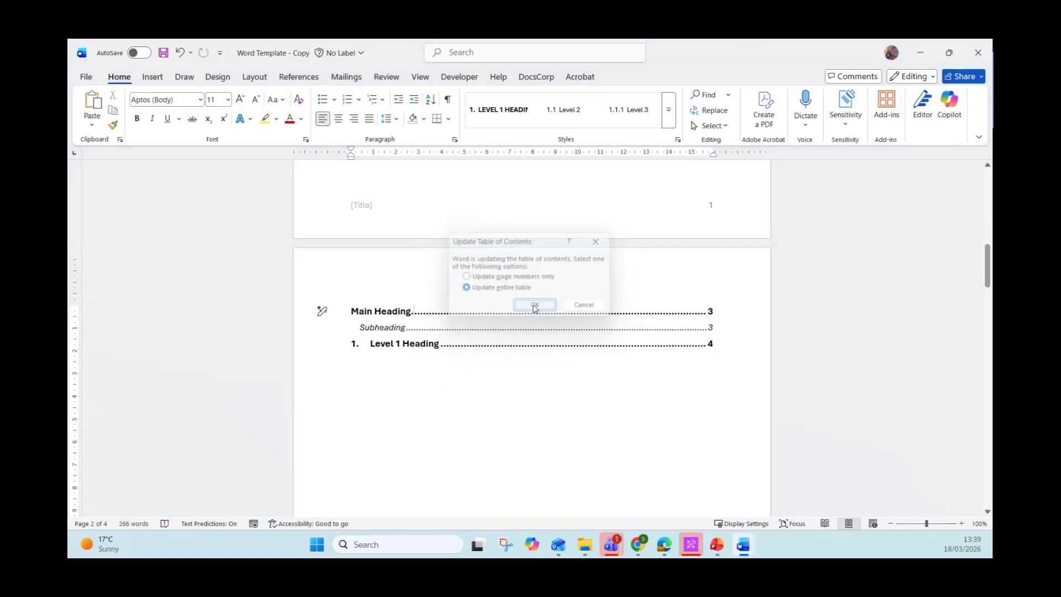
right_click(422, 313)
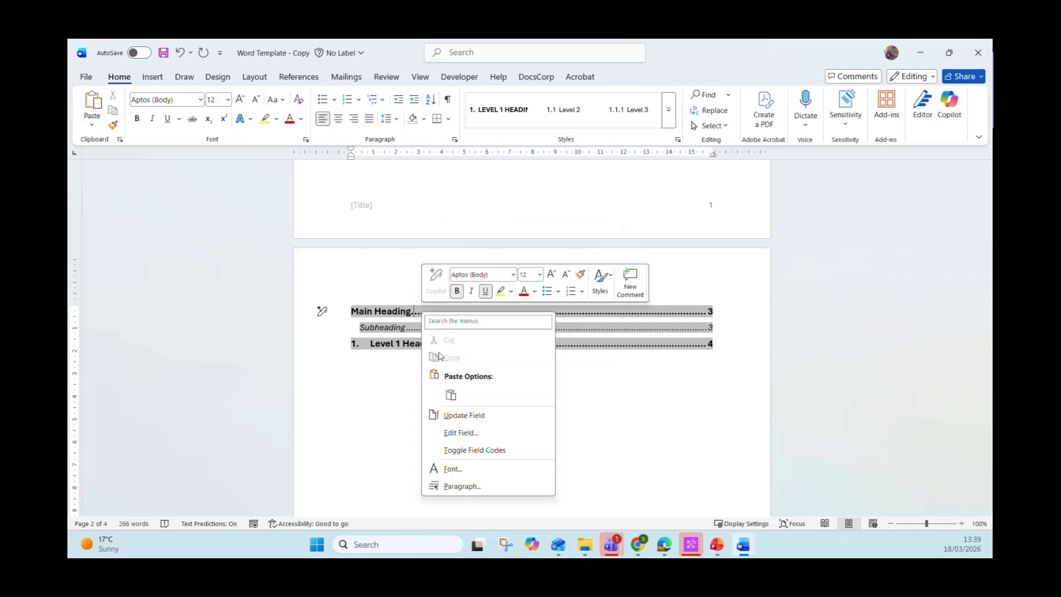
left_click(452, 415)
left_click(518, 289)
left_click(531, 305)
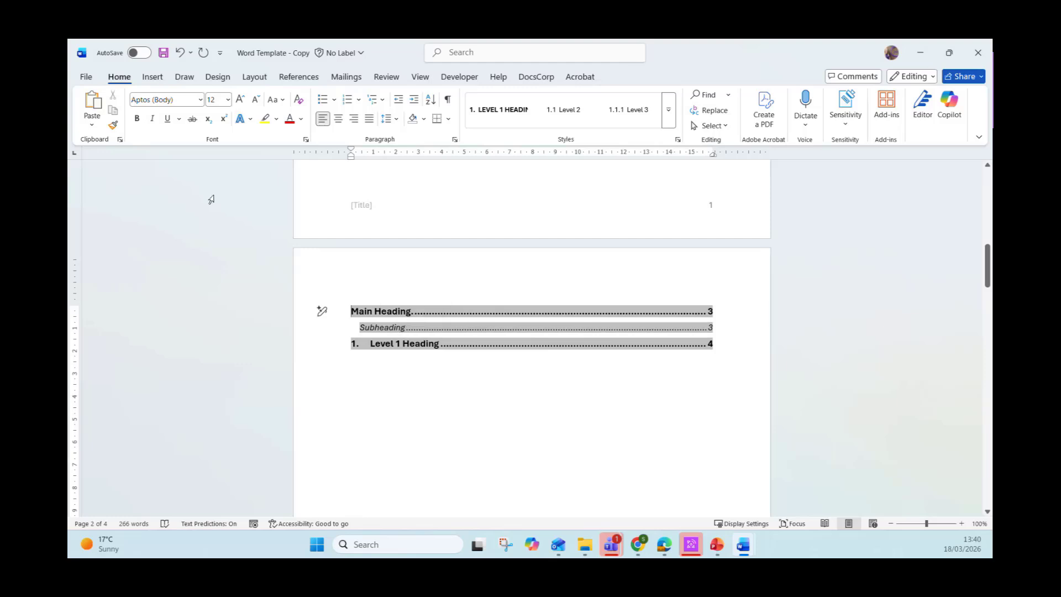
left_click(284, 79)
left_click(97, 111)
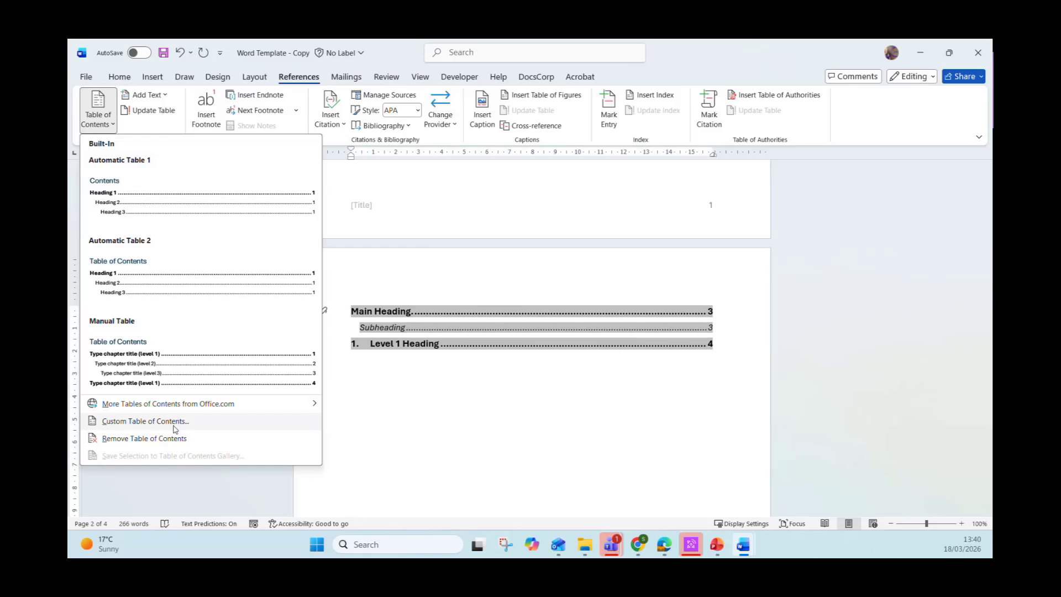
left_click(431, 395)
left_click(439, 397)
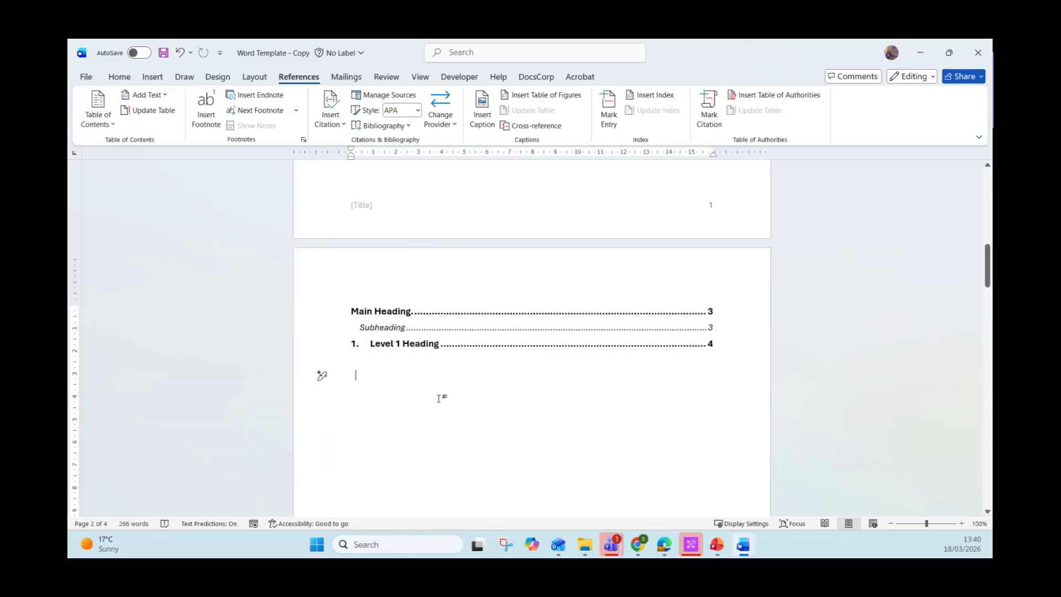
left_click(352, 298)
scroll(451, 352, "up", 10)
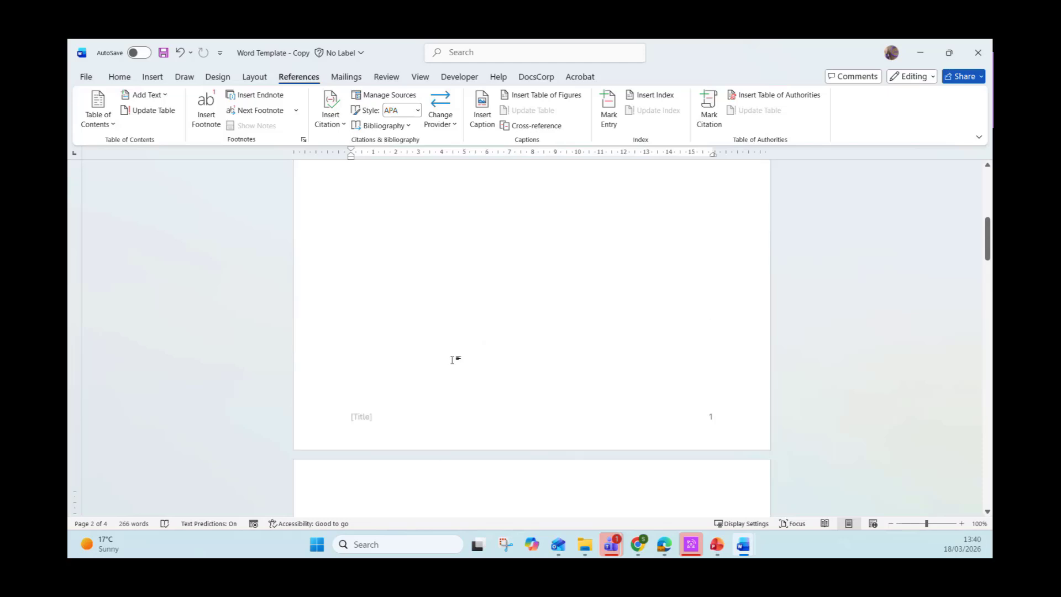
Review the template from the cover page through the footer and table of contents to the section header, headings and body text.
scroll(452, 361, "up", 2)
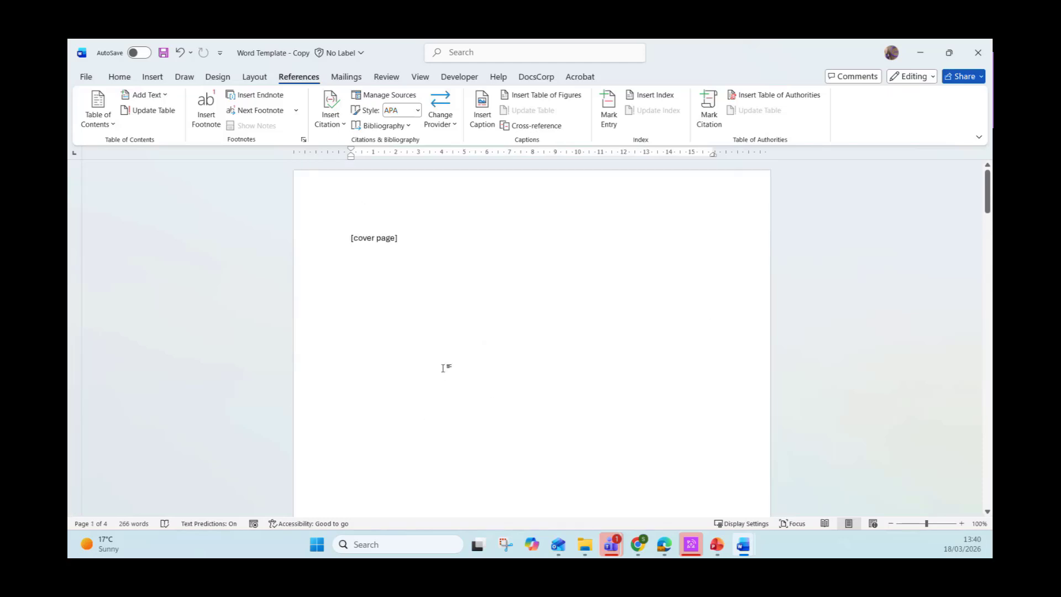
scroll(436, 354, "down", 1)
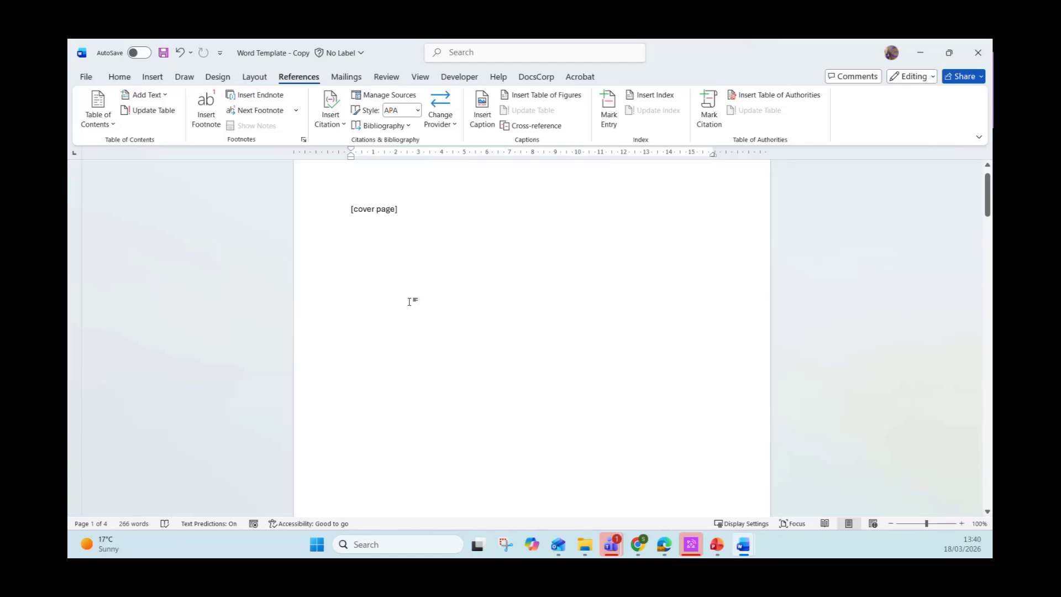
scroll(393, 320, "down", 7)
scroll(389, 350, "down", 1)
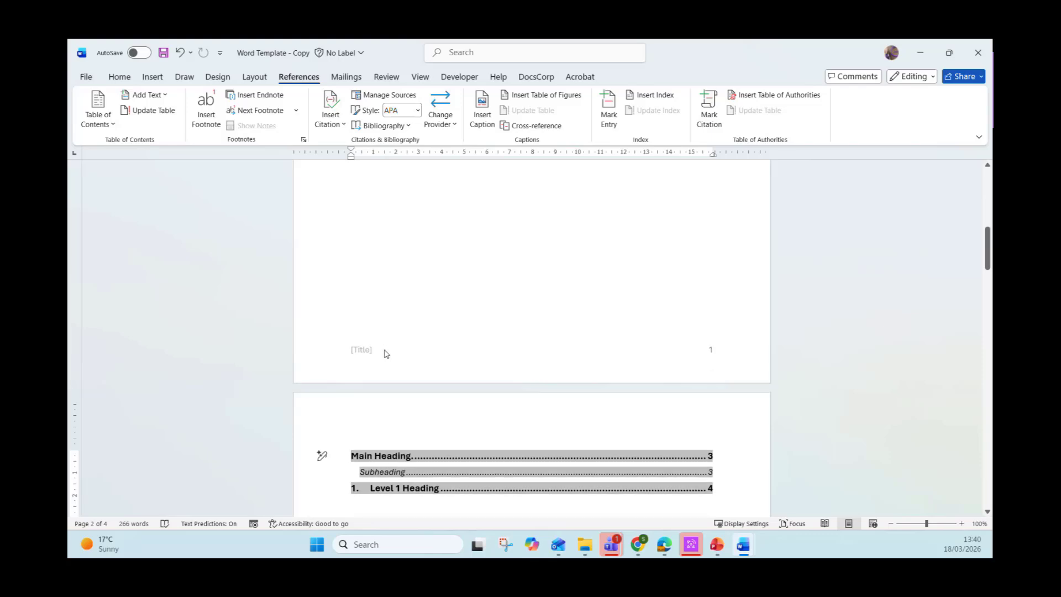
scroll(388, 364, "down", 9)
scroll(389, 379, "down", 6)
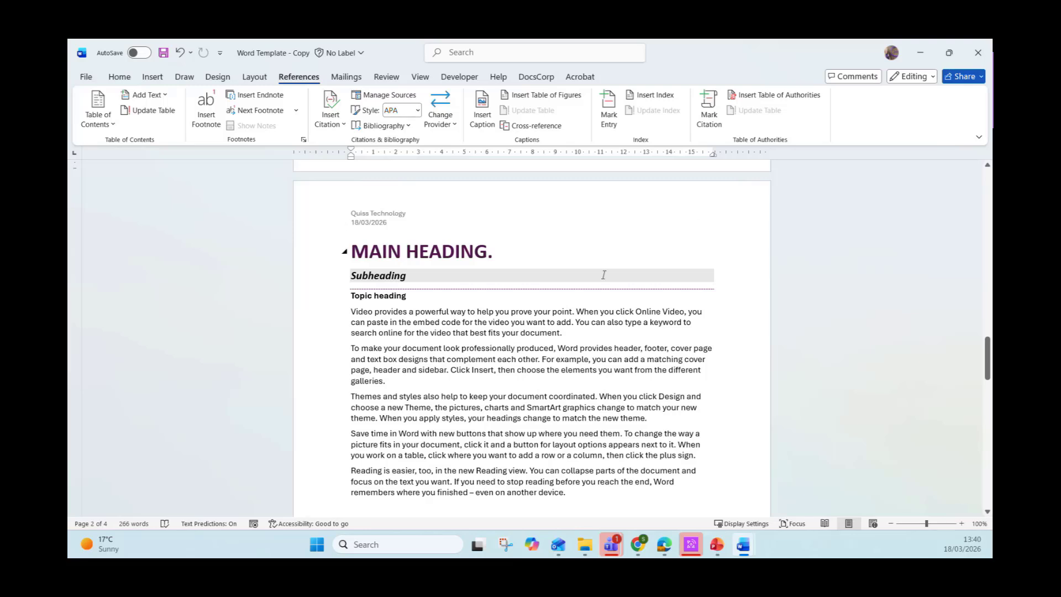
scroll(460, 319, "down", 3)
left_click(436, 318)
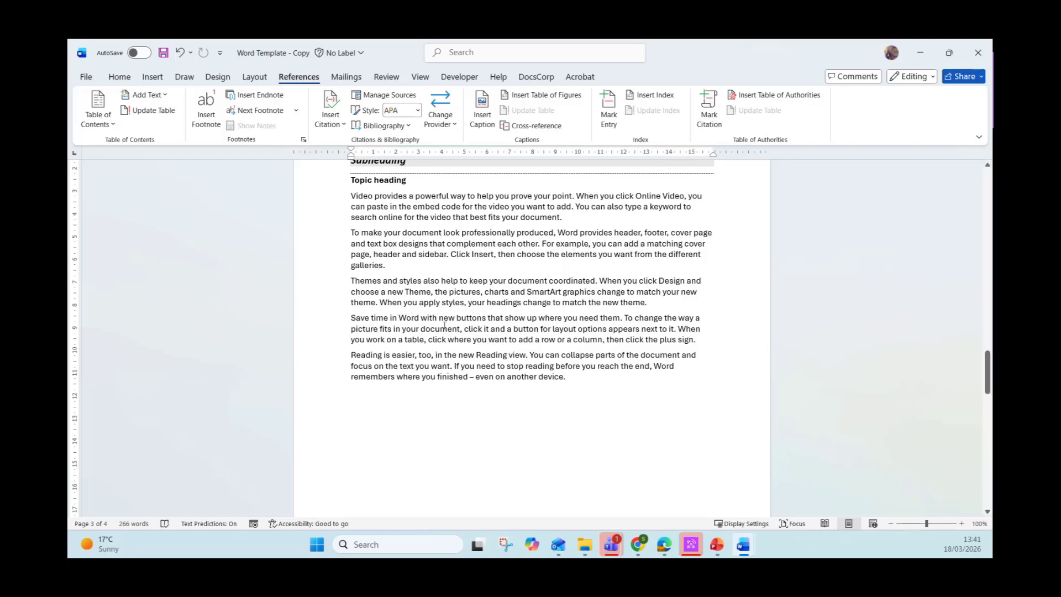
left_click(715, 551)
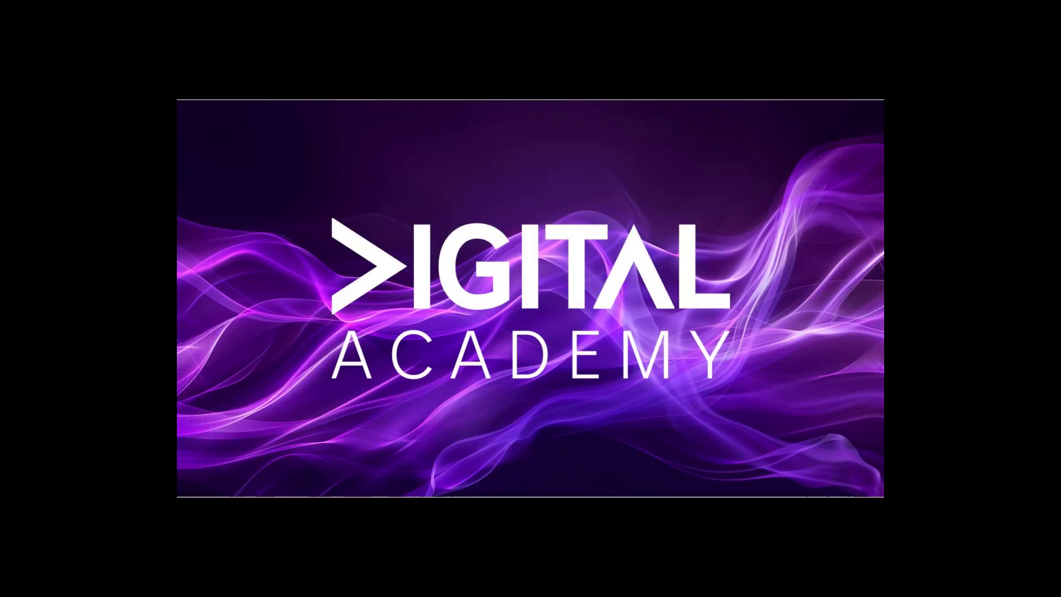